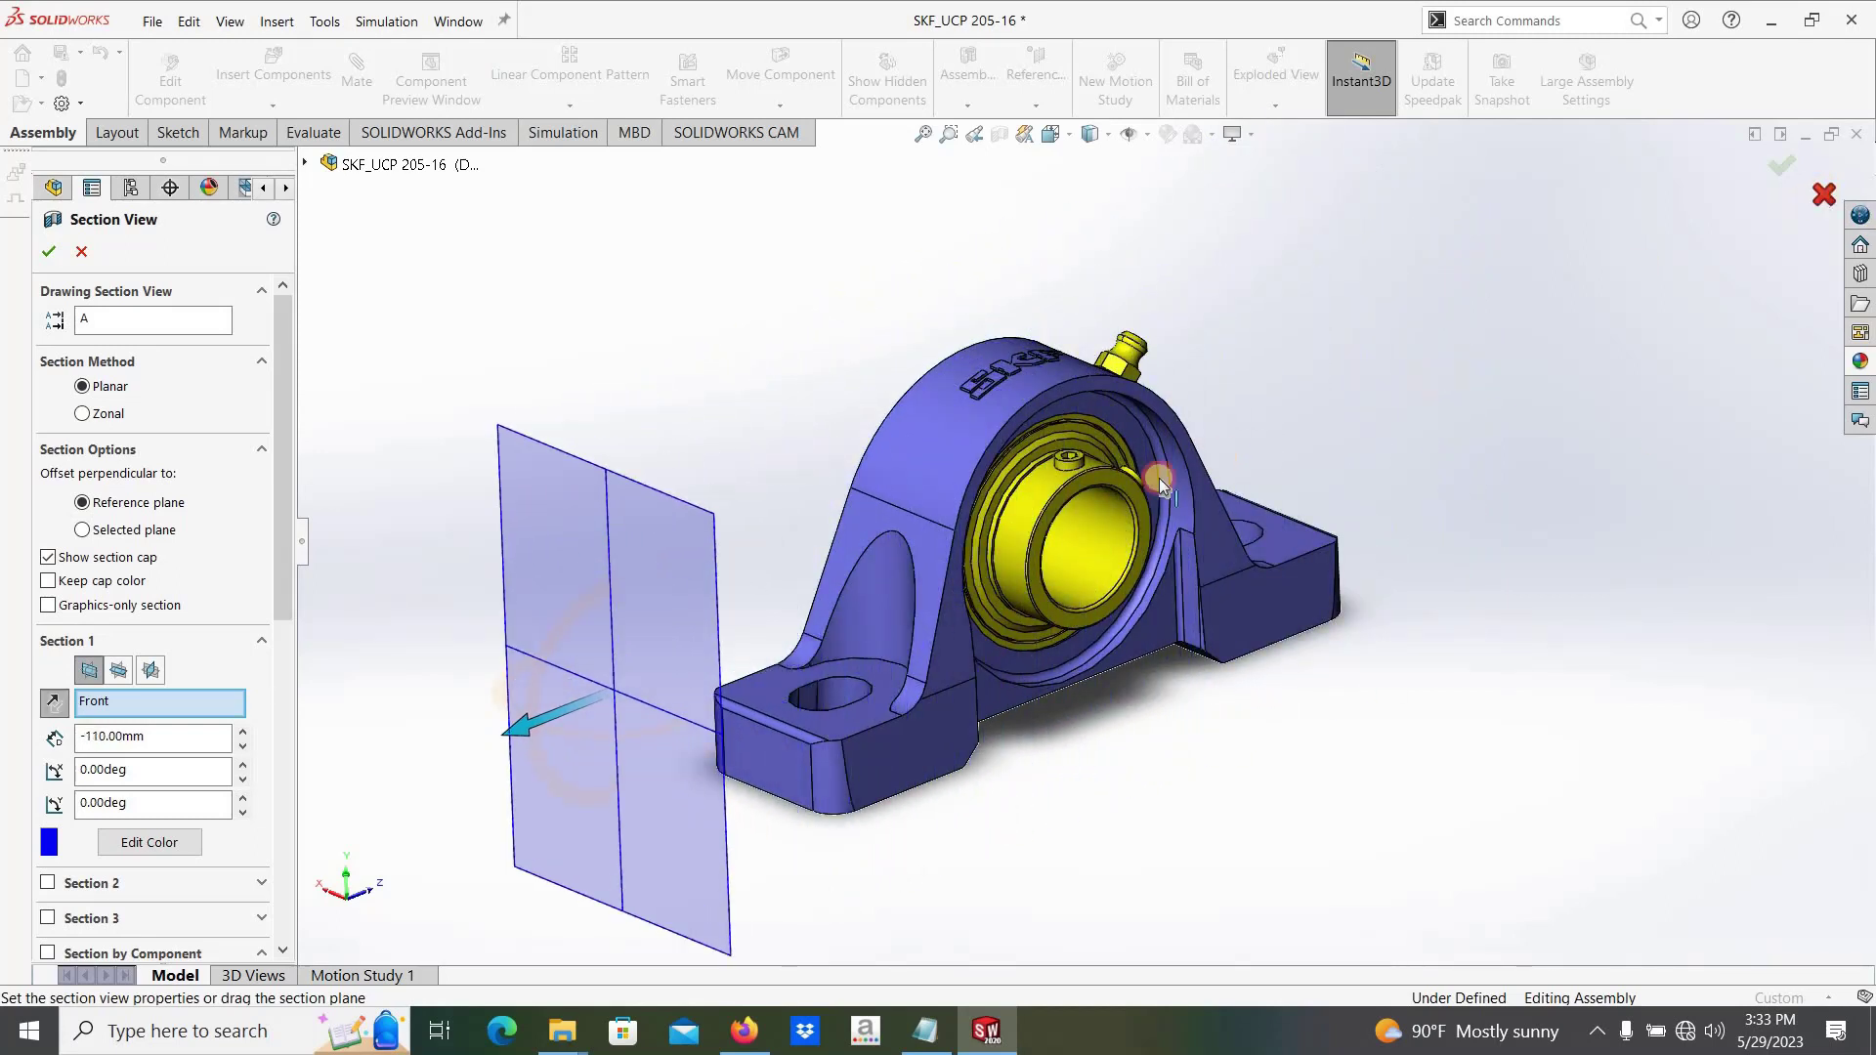
- Cancel the section view and orbit the full, uncut pillow block assembly to new angles
key(Escape)
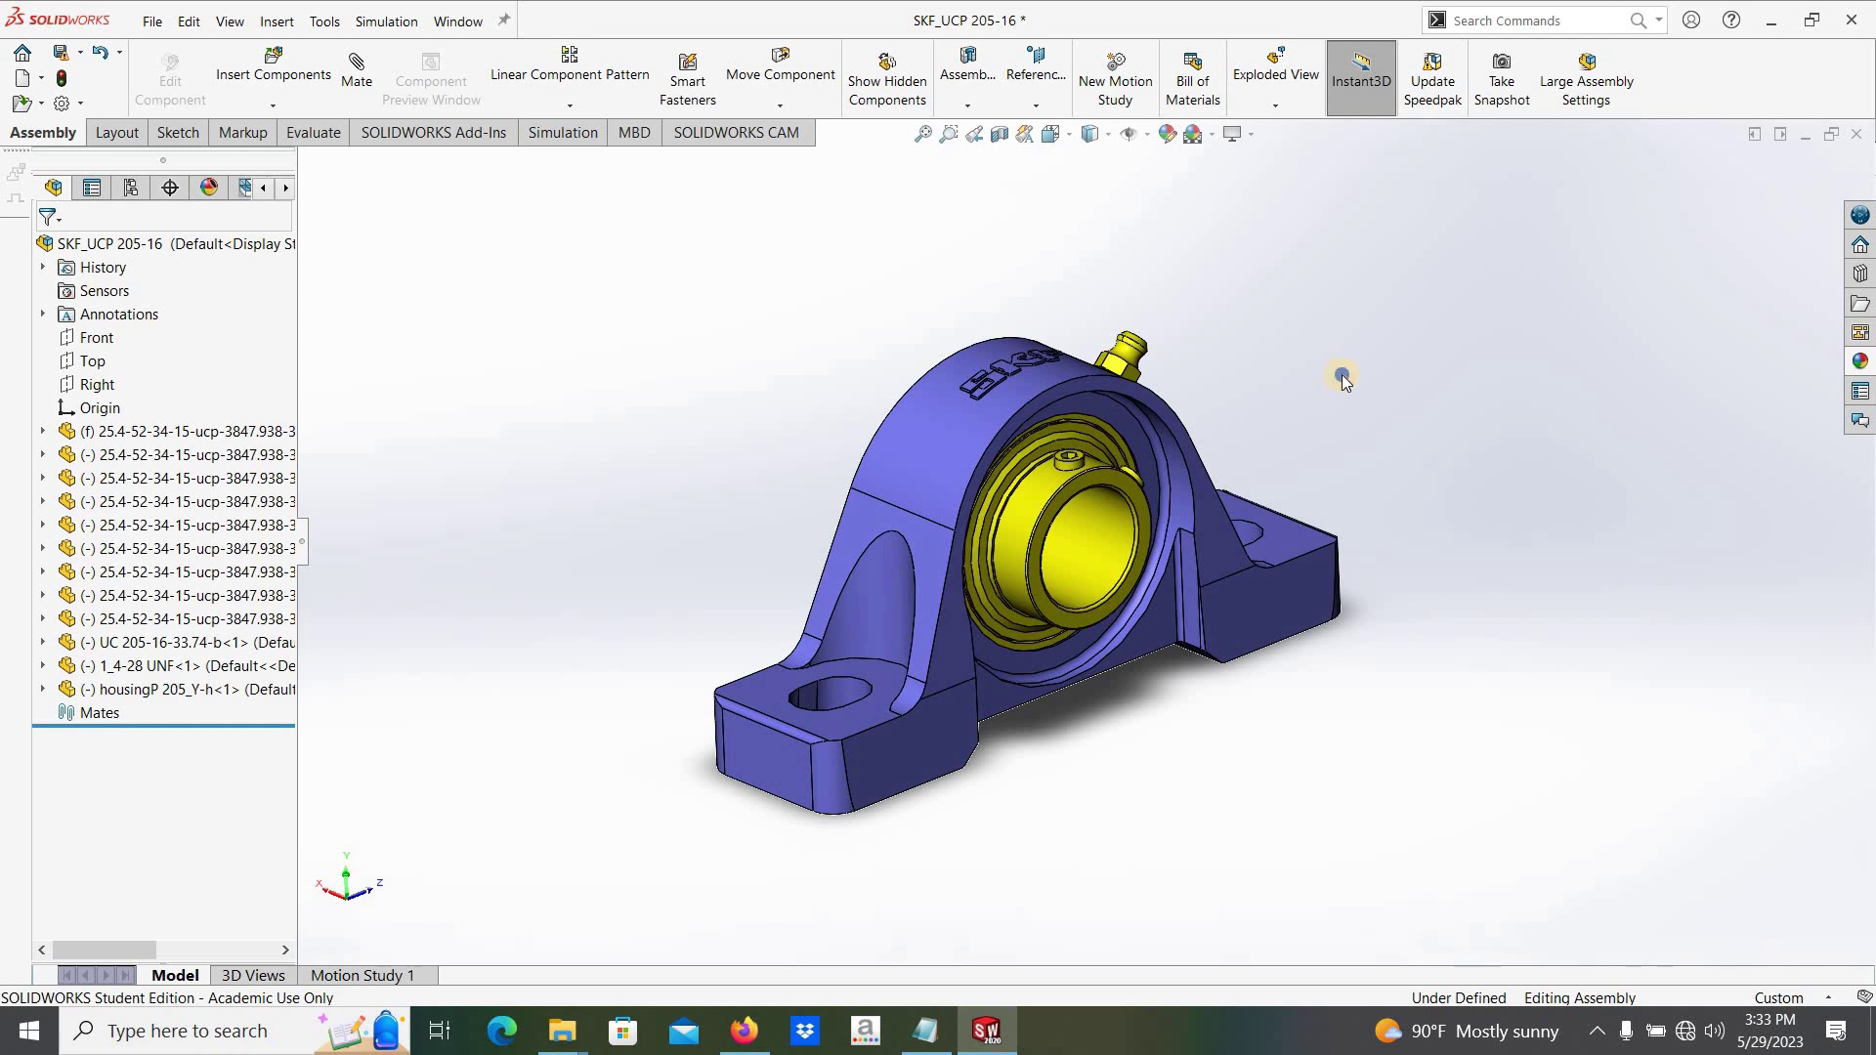
right_click(1434, 469)
click(1389, 460)
mouse_move(1209, 417)
mouse_down()
mouse_move(733, 544)
mouse_move(1269, 493)
mouse_move(1139, 452)
mouse_move(1154, 429)
mouse_move(1070, 487)
mouse_up()
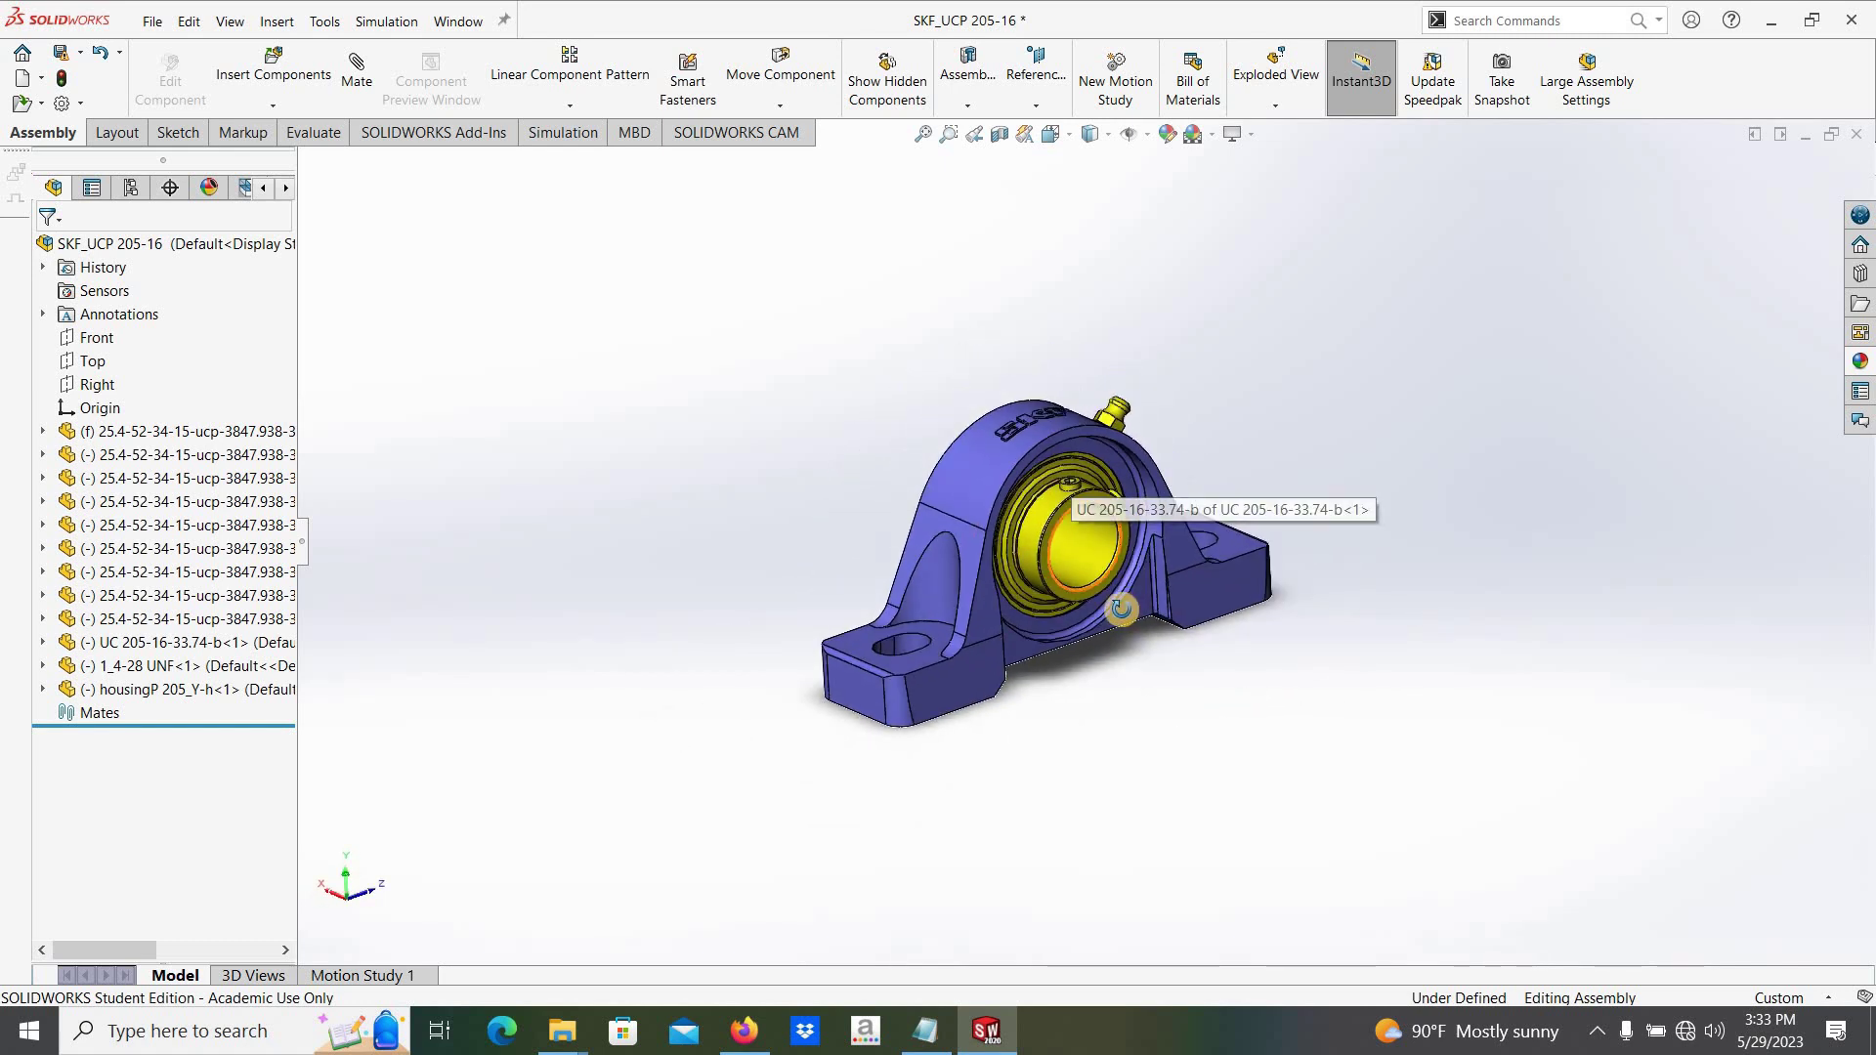
scroll(1003, 605, down, 2)
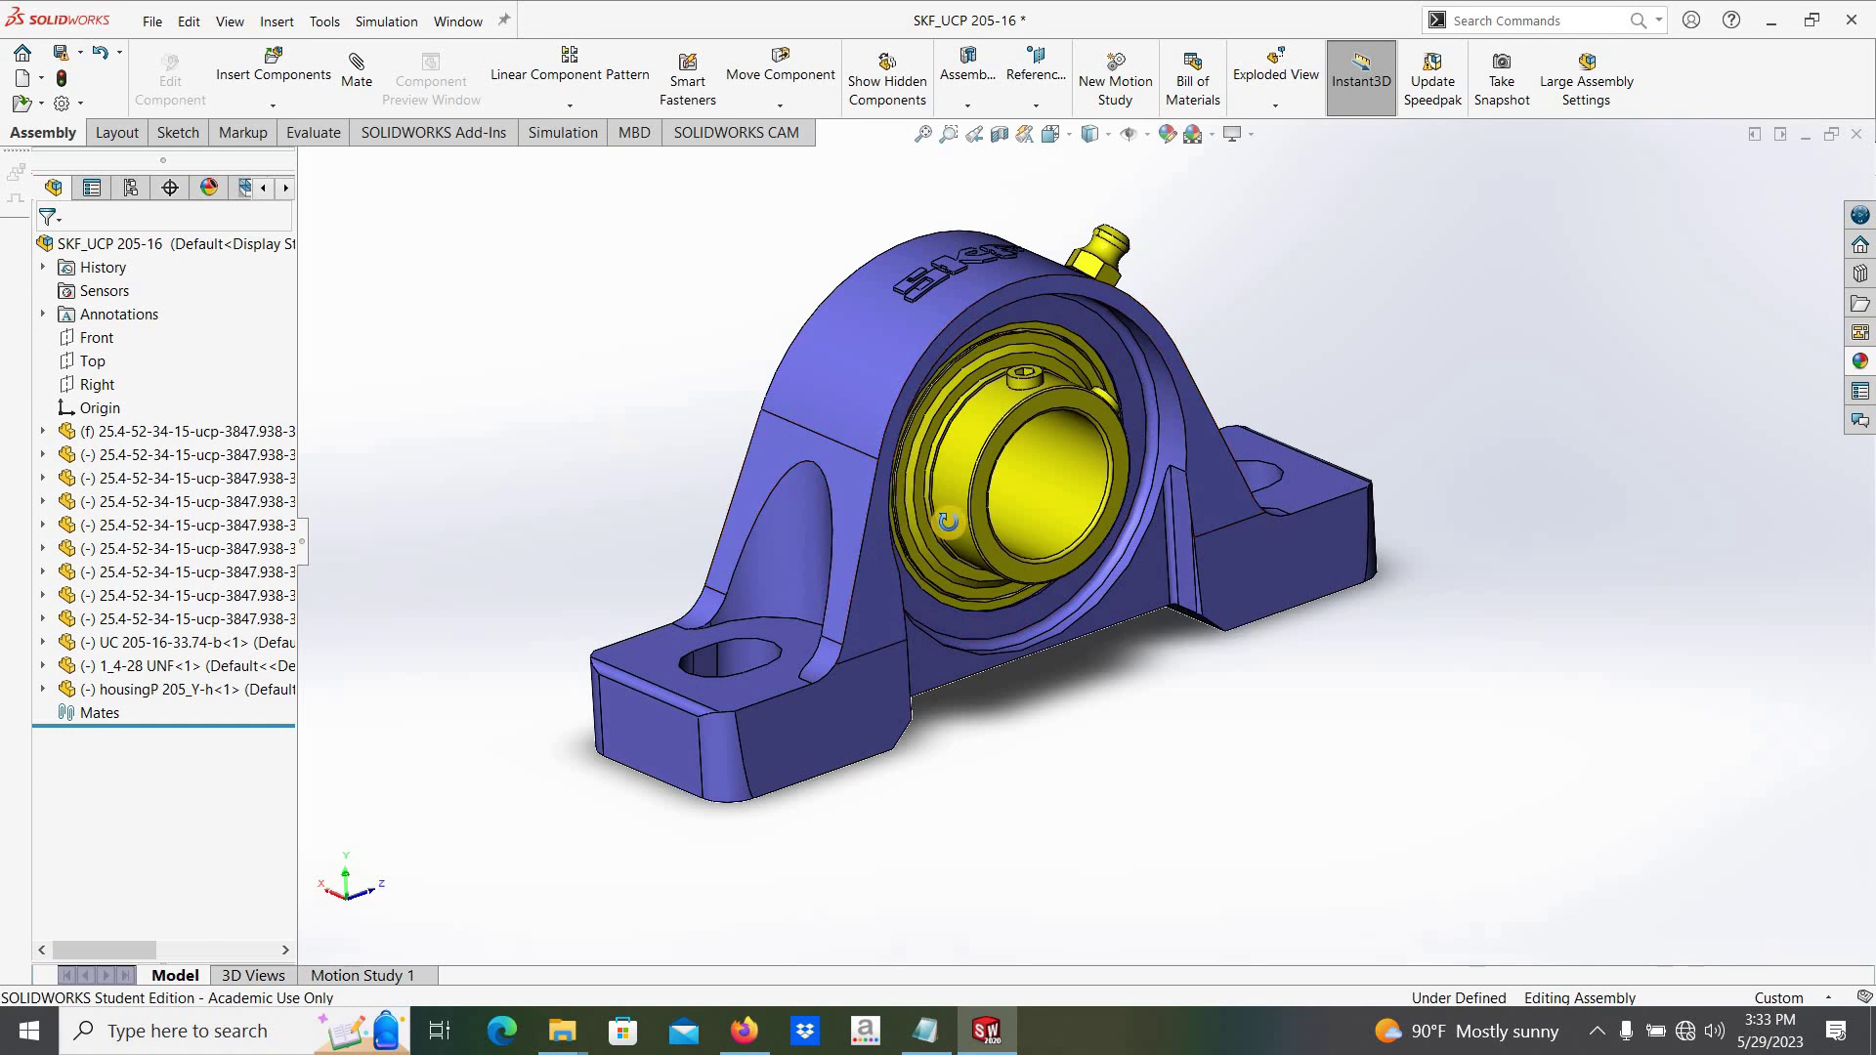
mouse_move(1374, 436)
mouse_down()
mouse_move(1394, 335)
mouse_move(893, 608)
mouse_up()
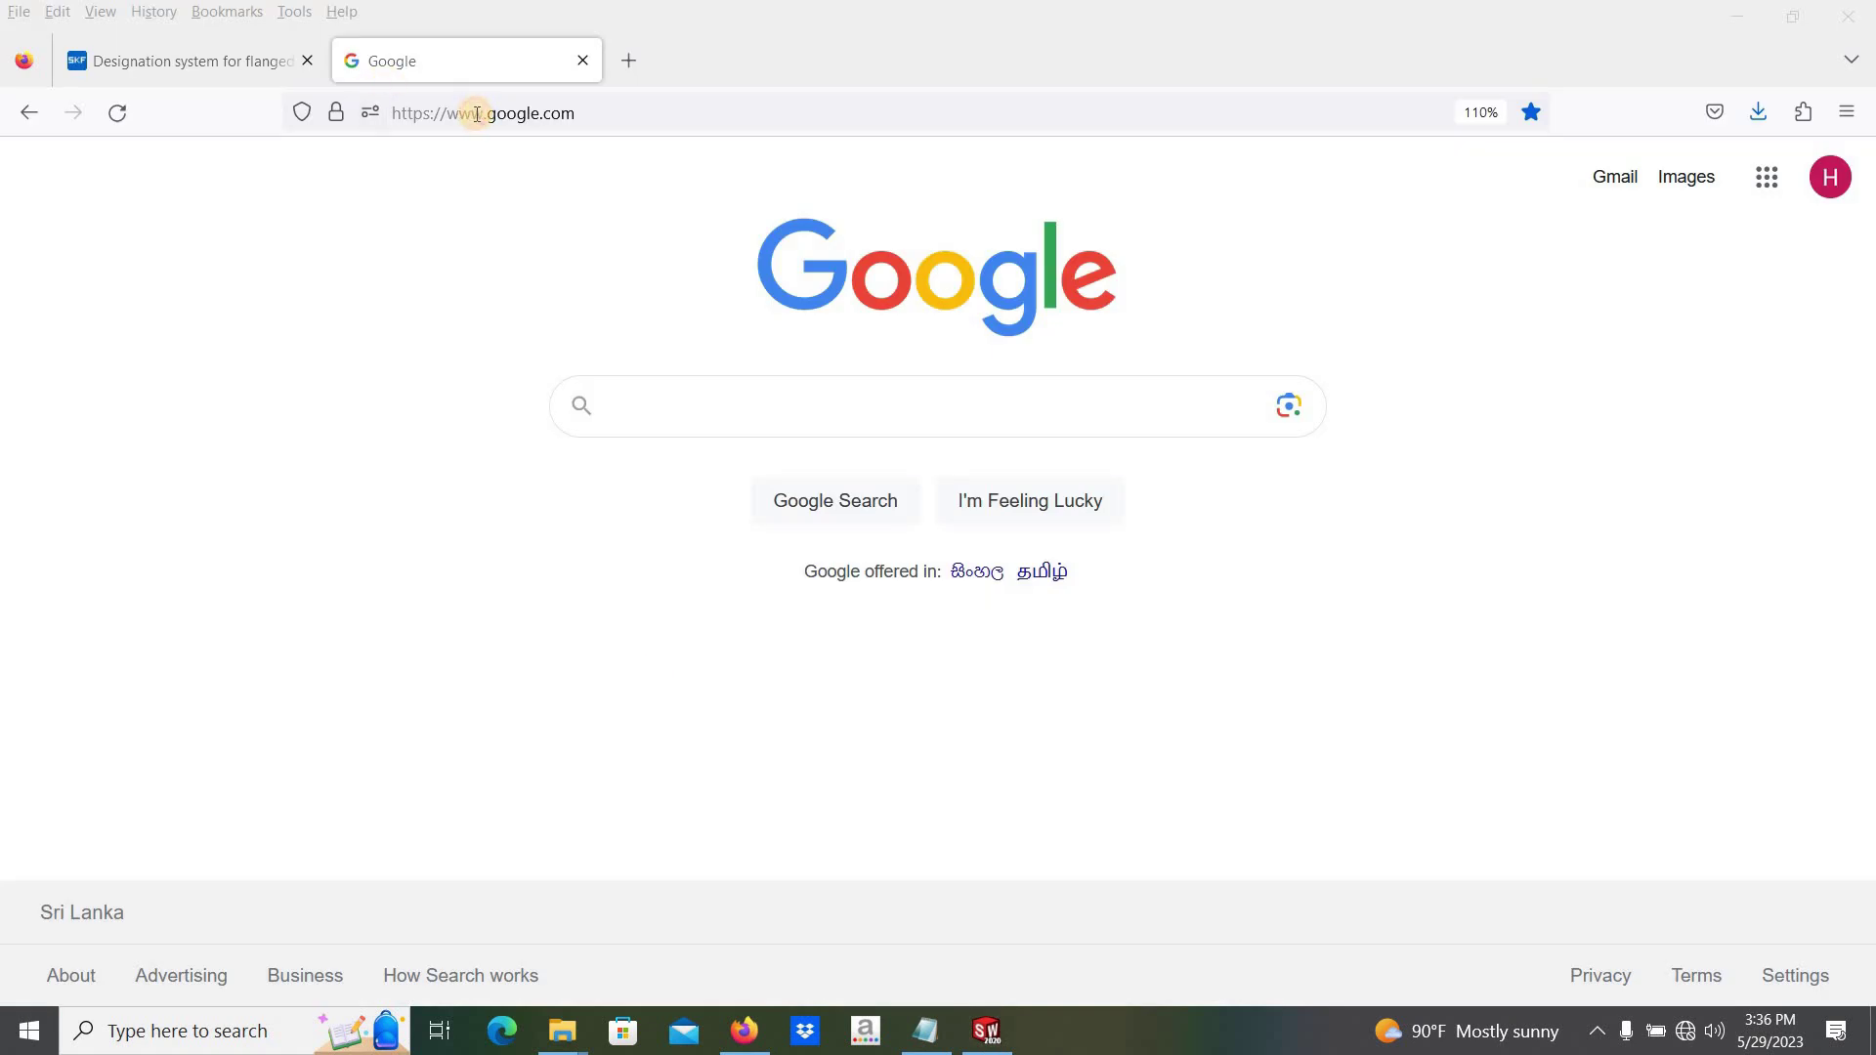
click(476, 114)
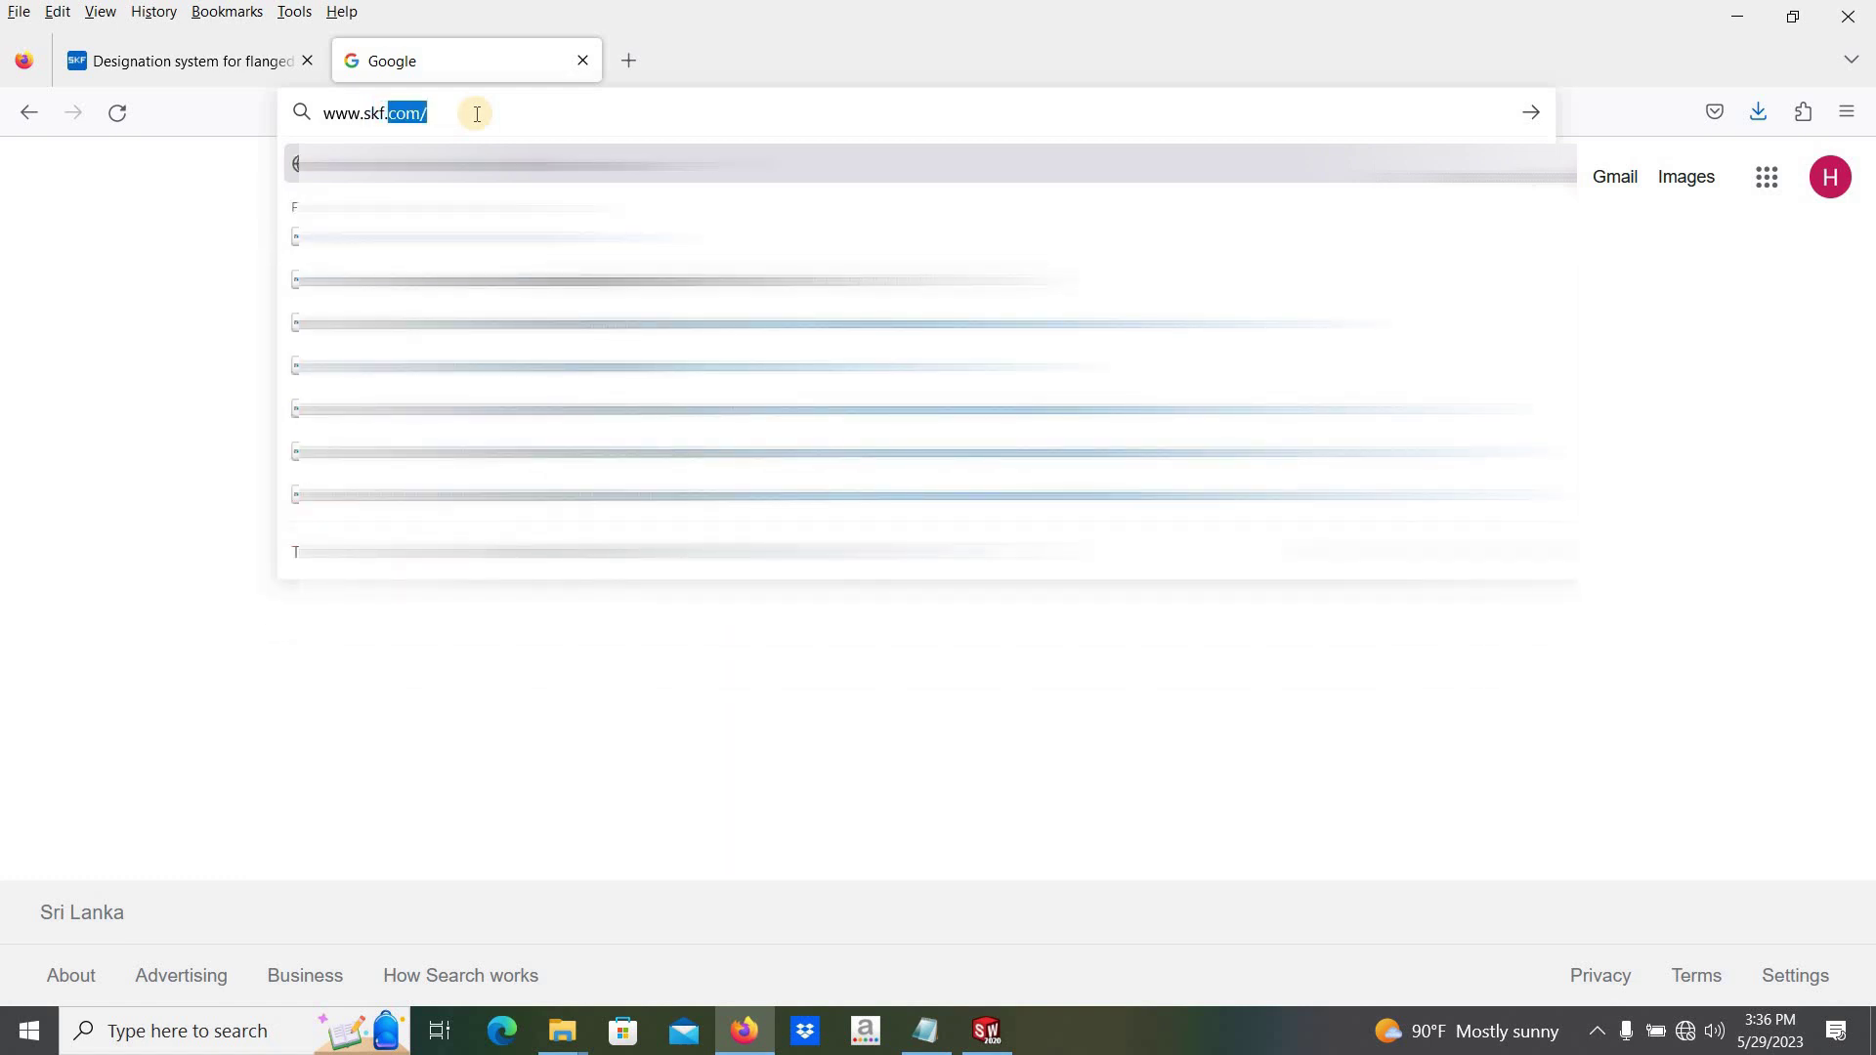
key(Return)
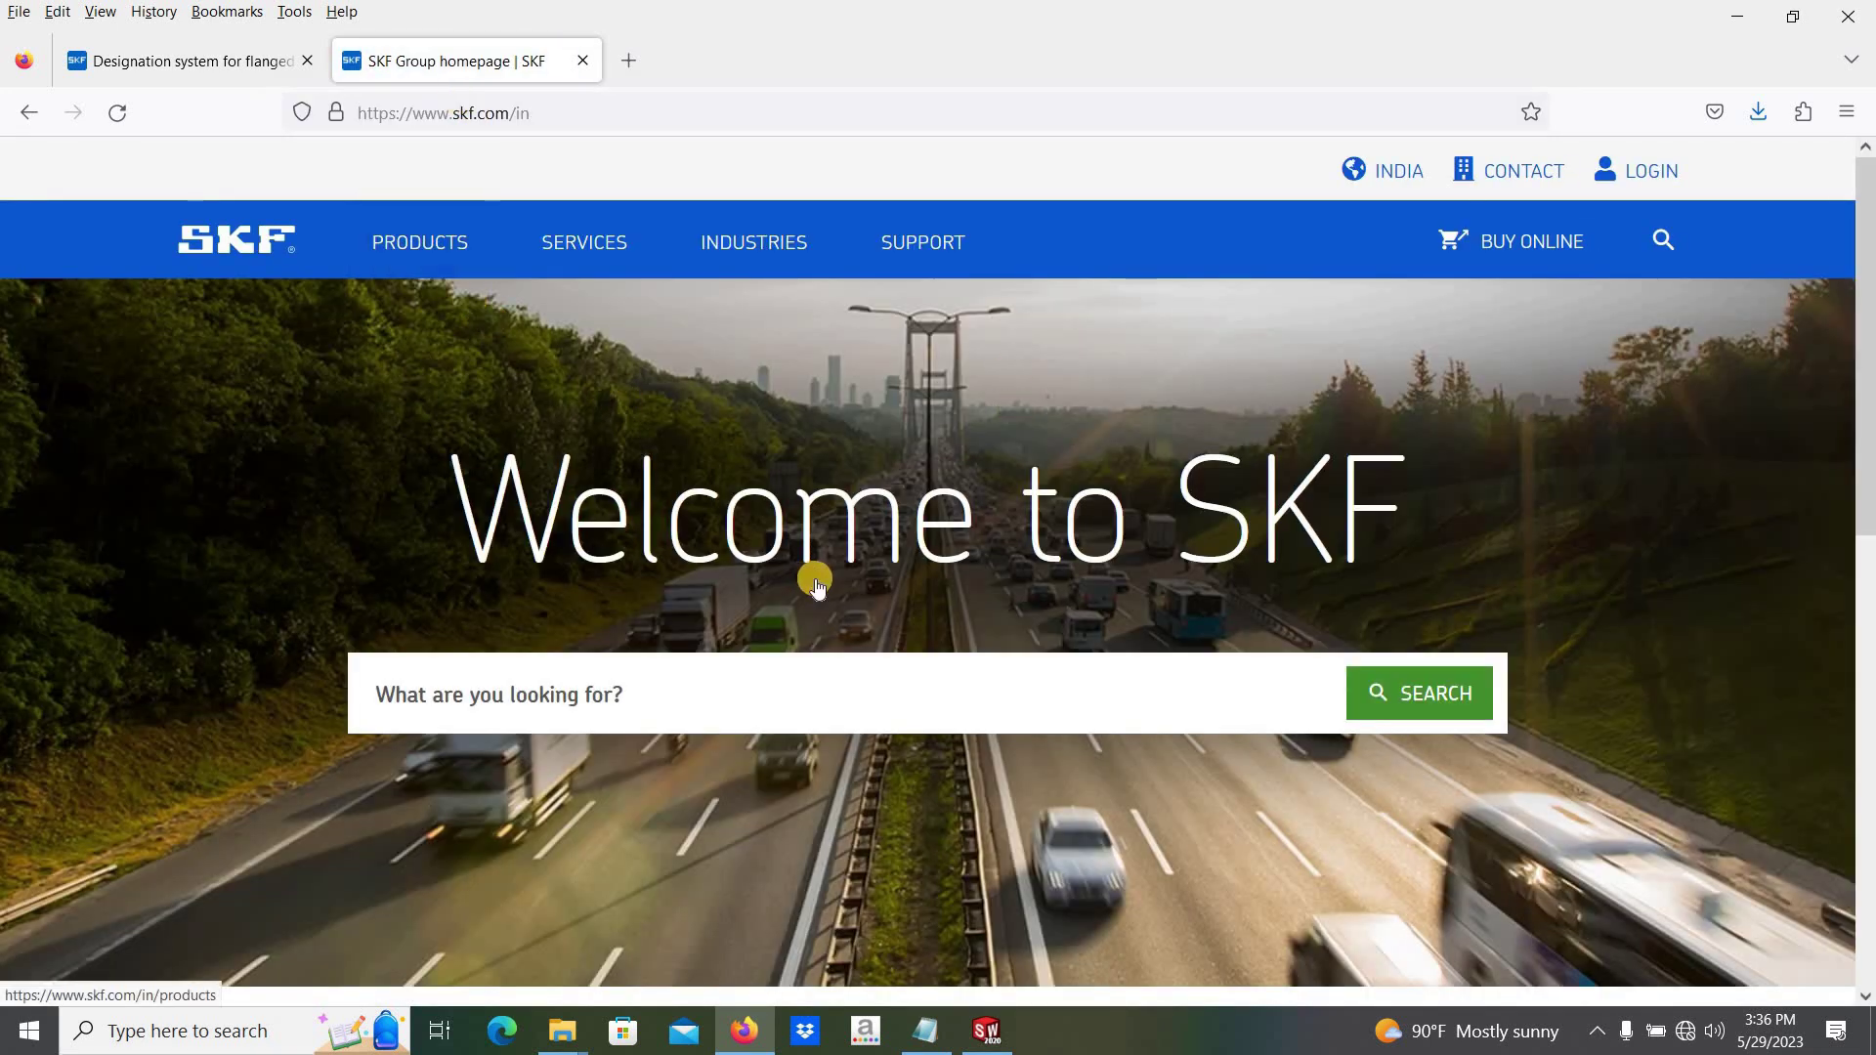
scroll(498, 355, down, 5)
scroll(459, 303, up, 5)
- Browse the SKF Products menu to Mounted bearings and housings > Ball bearing units
click(422, 252)
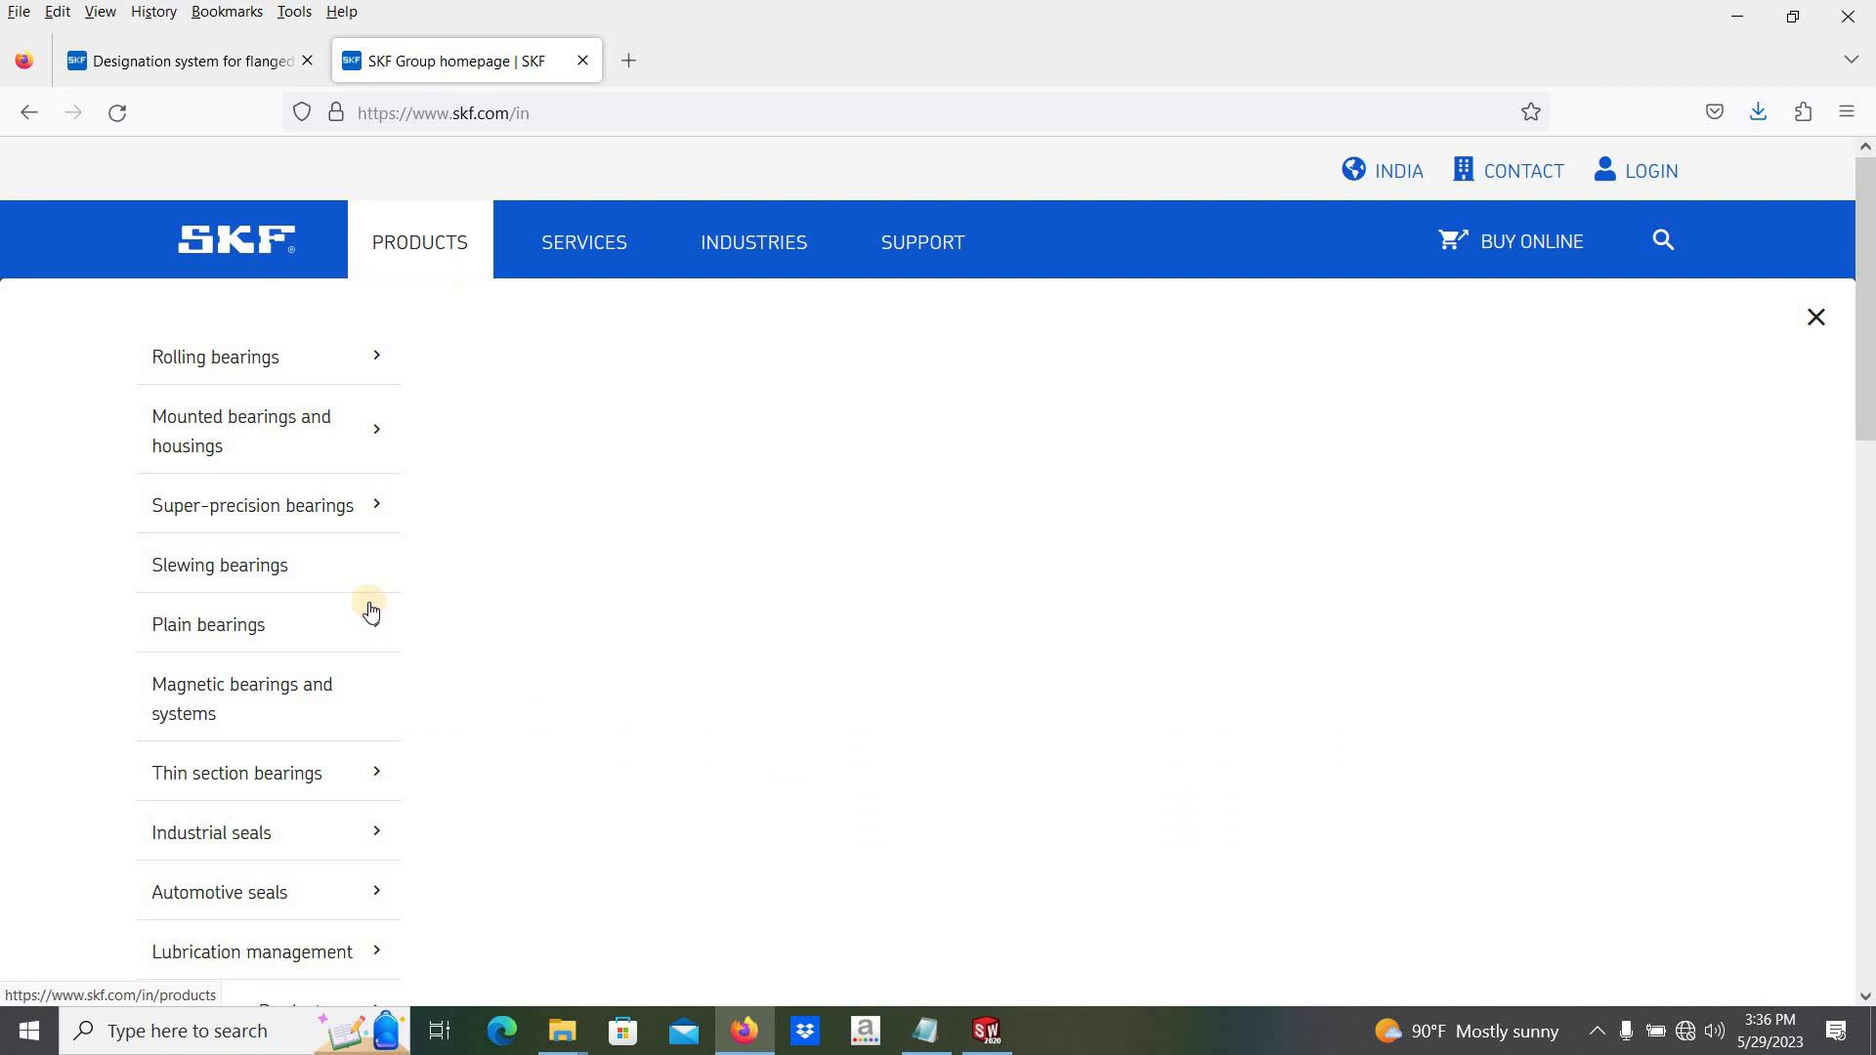
scroll(268, 567, down, 5)
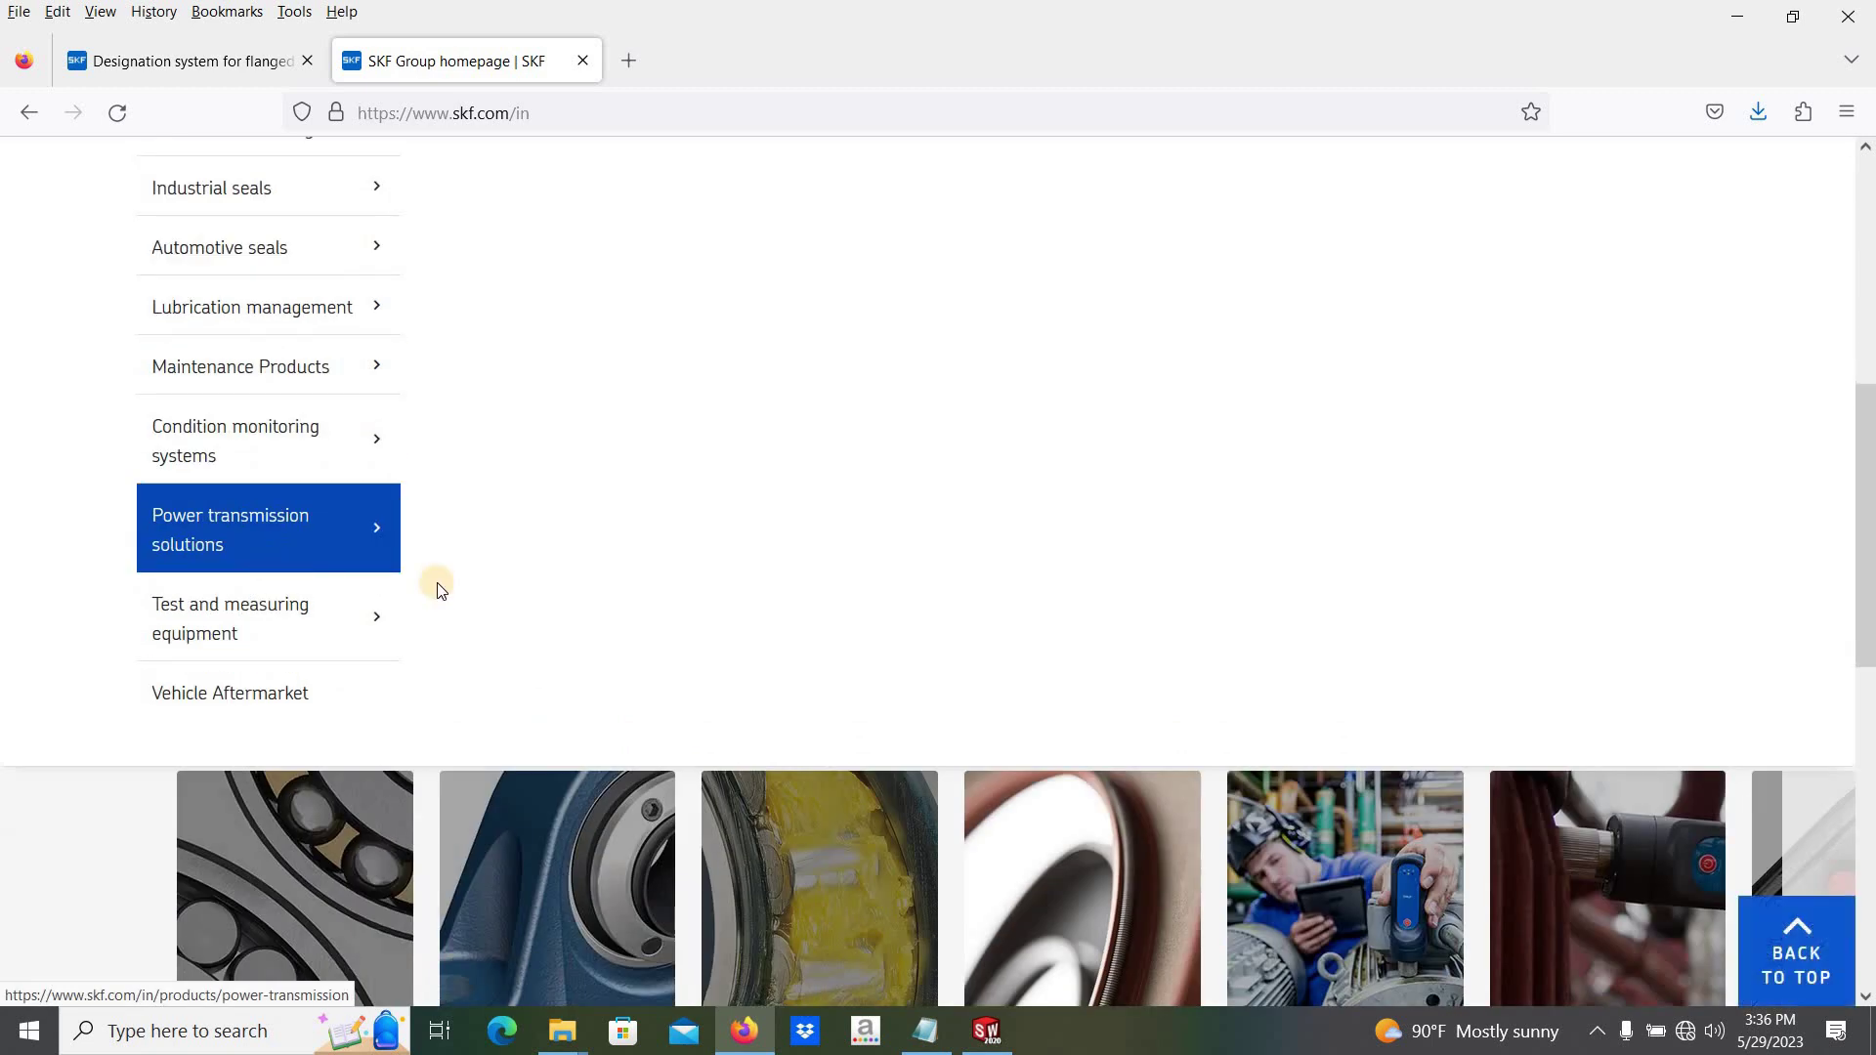
scroll(436, 586, up, 5)
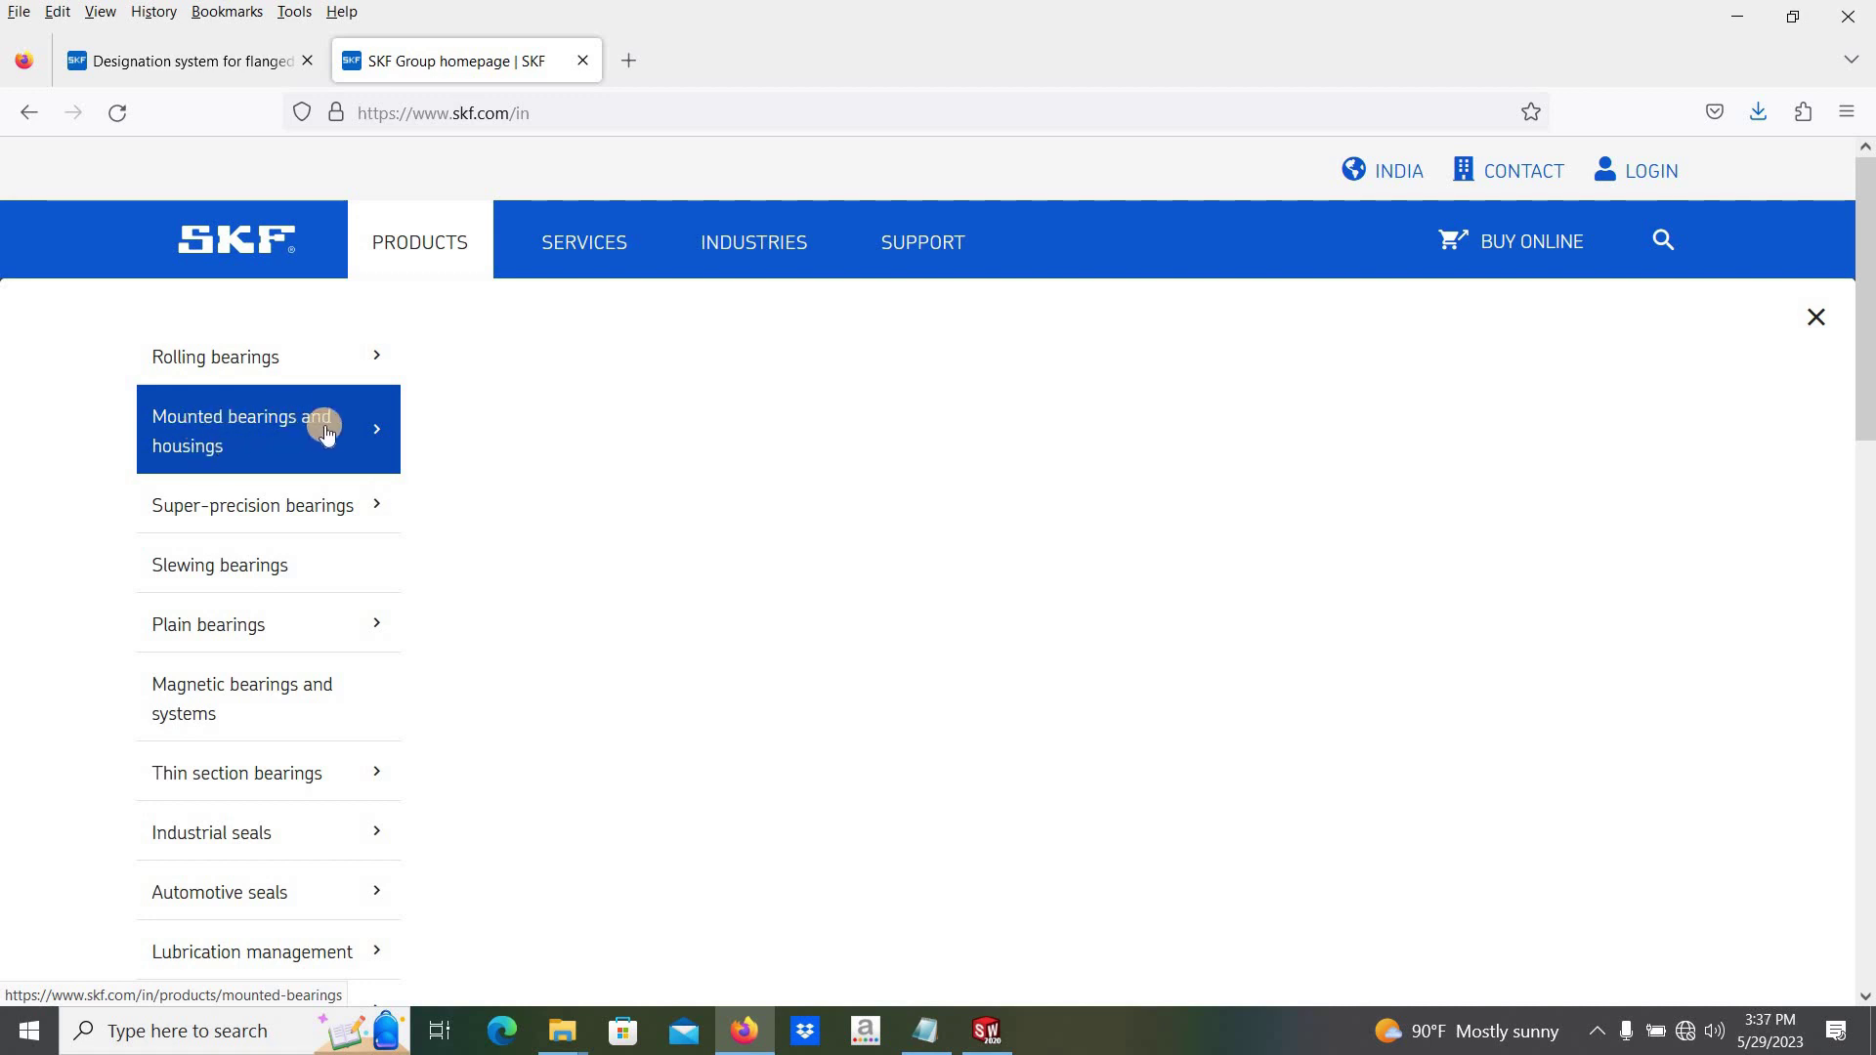
click(371, 428)
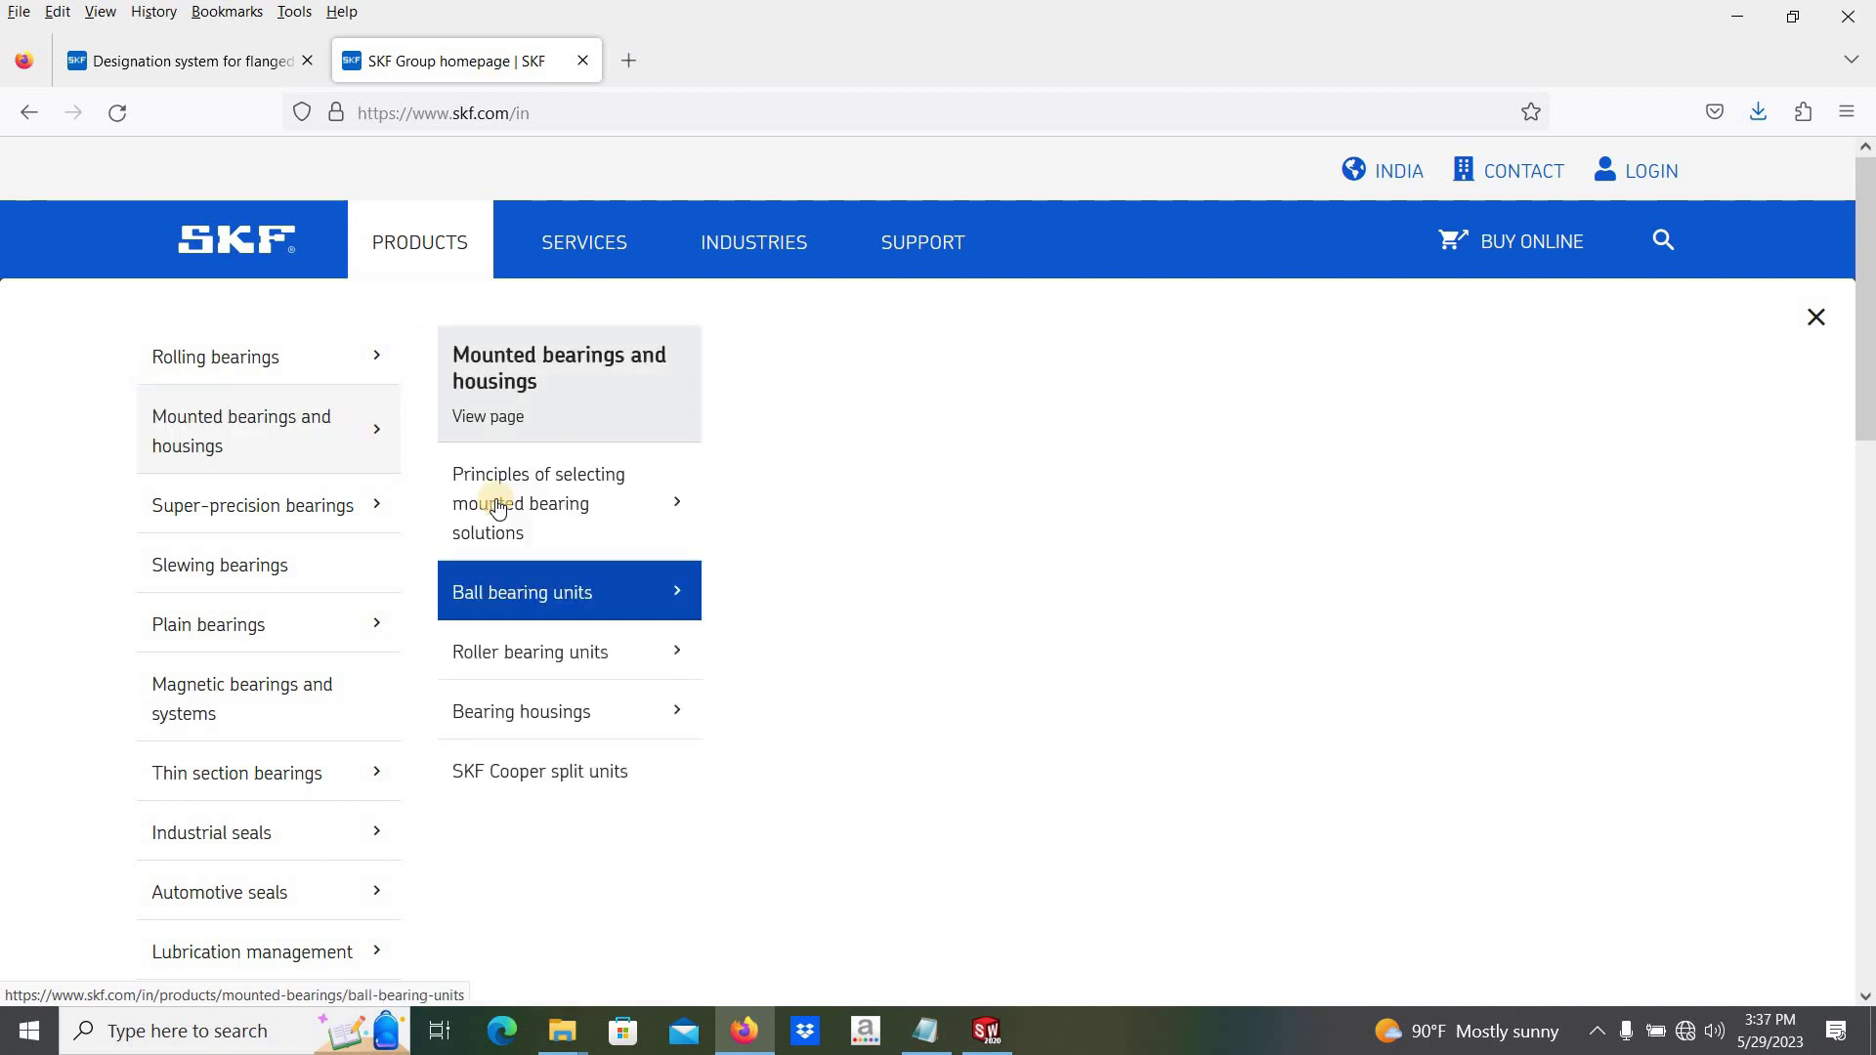
click(630, 598)
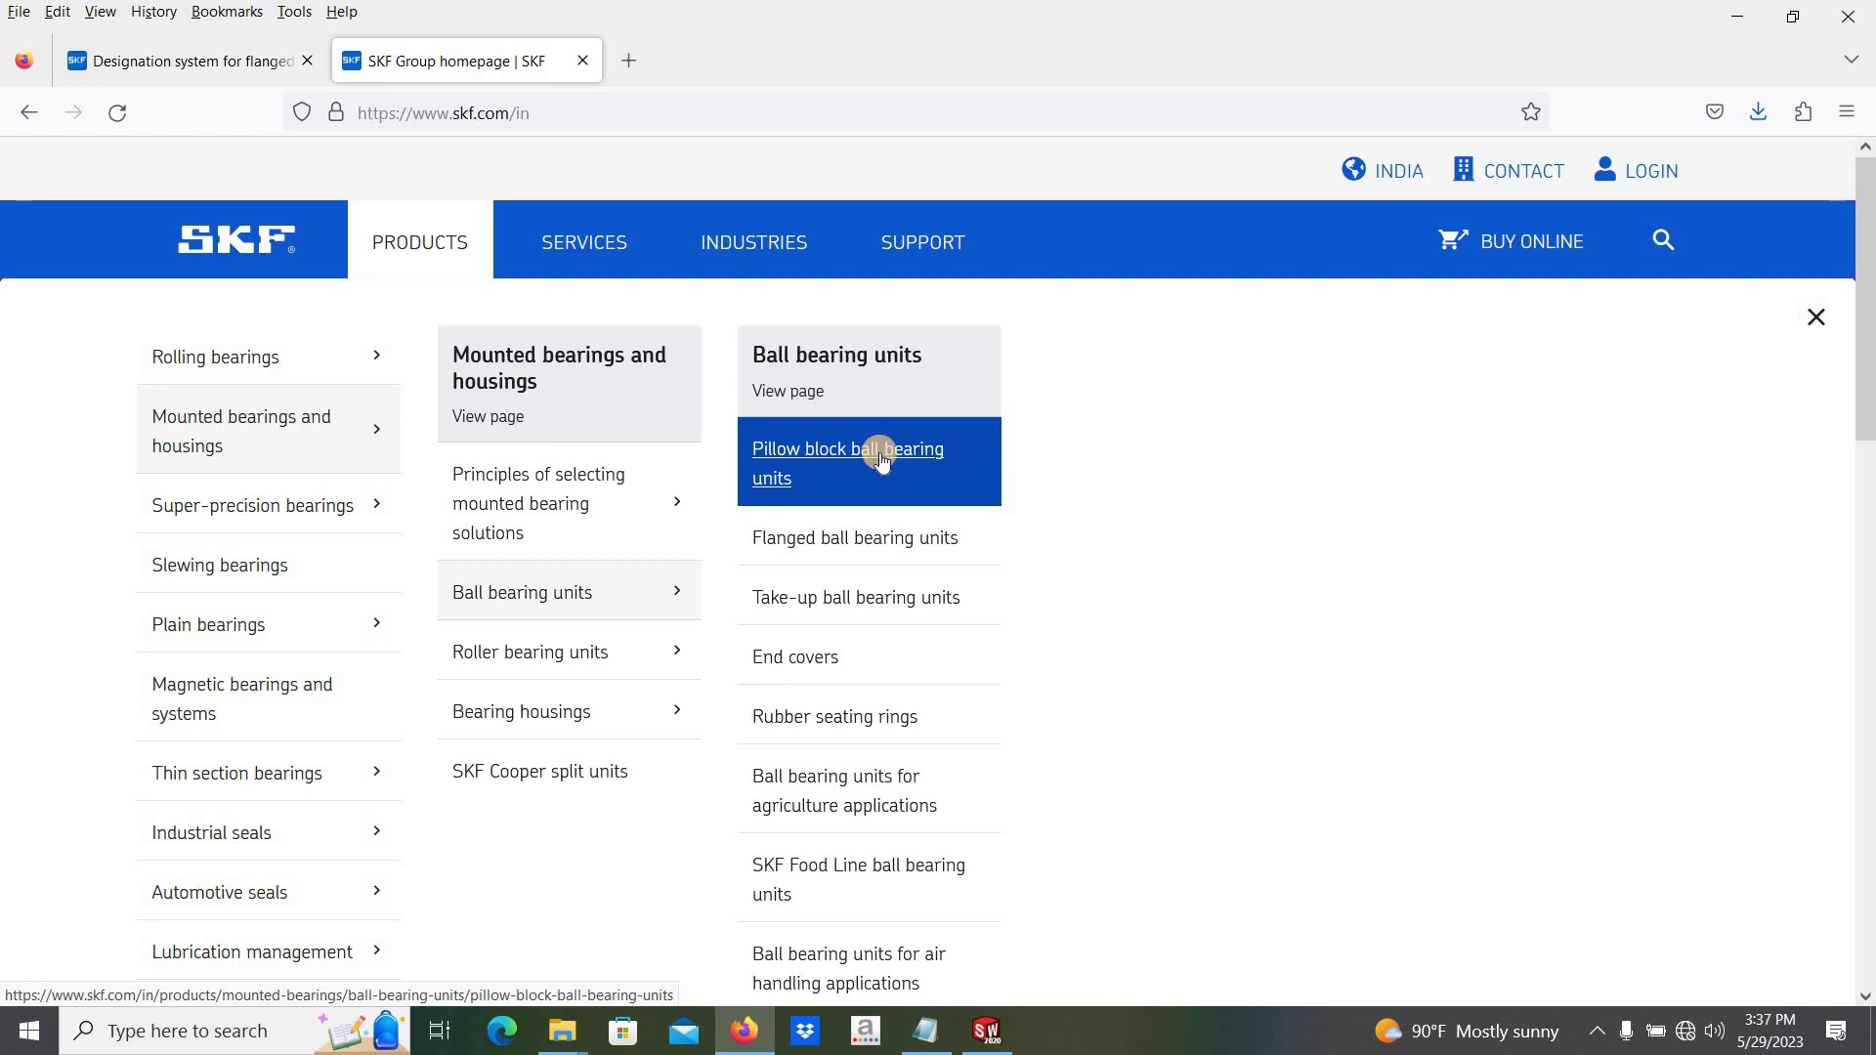
- Open Pillow block ball bearing units and scroll to the product table showing 725 results
click(896, 452)
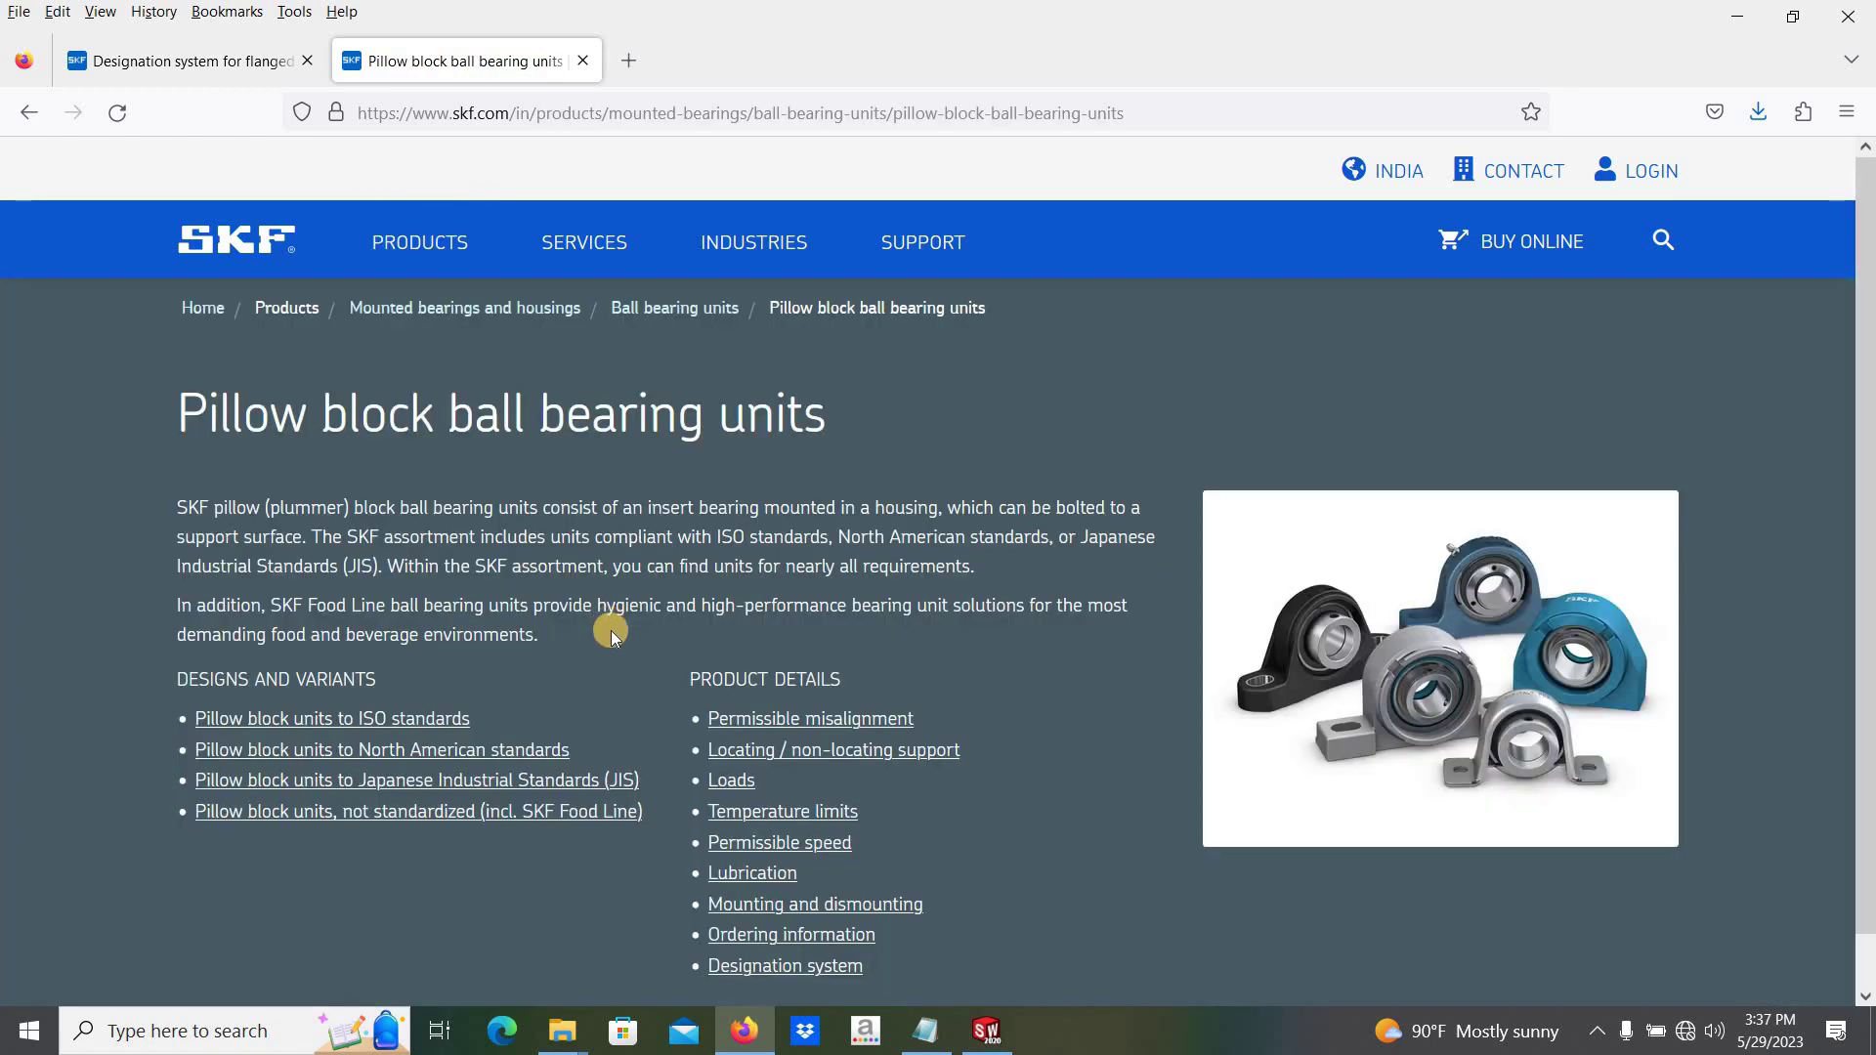
scroll(726, 526, down, 4)
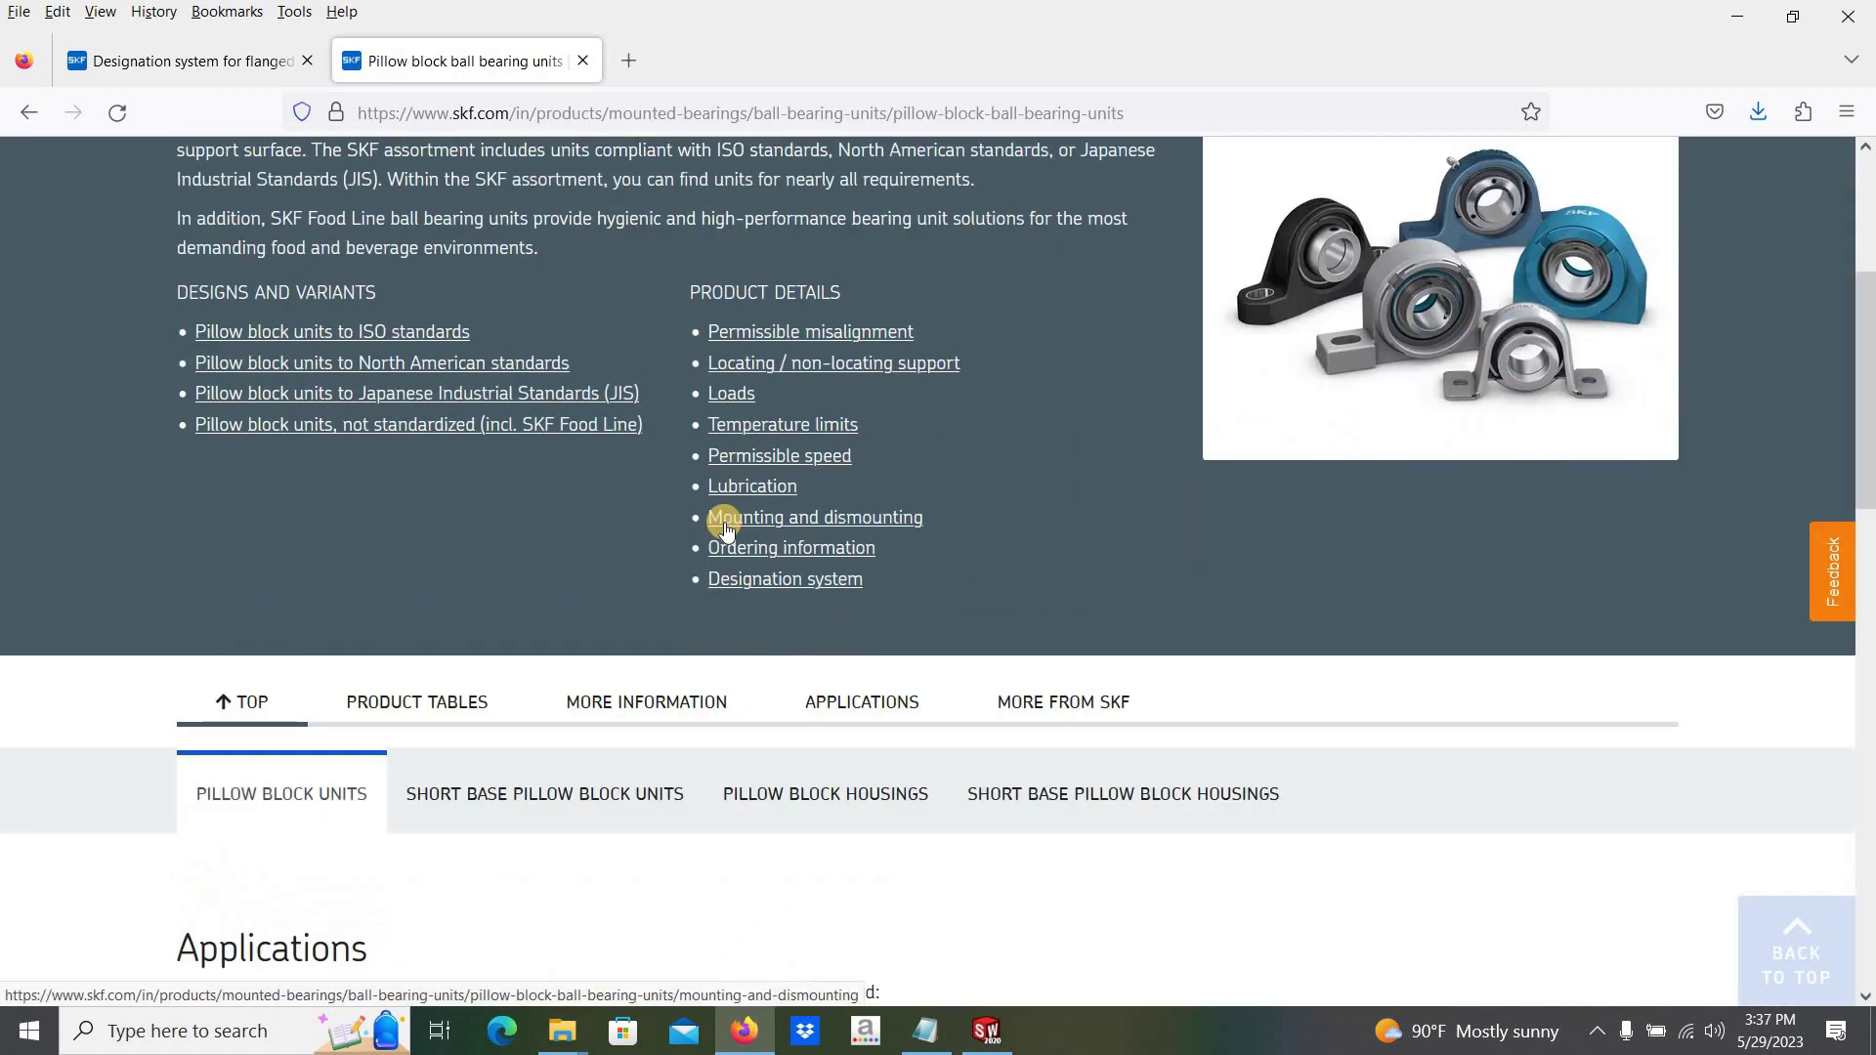
scroll(725, 526, down, 2)
scroll(724, 522, down, 4)
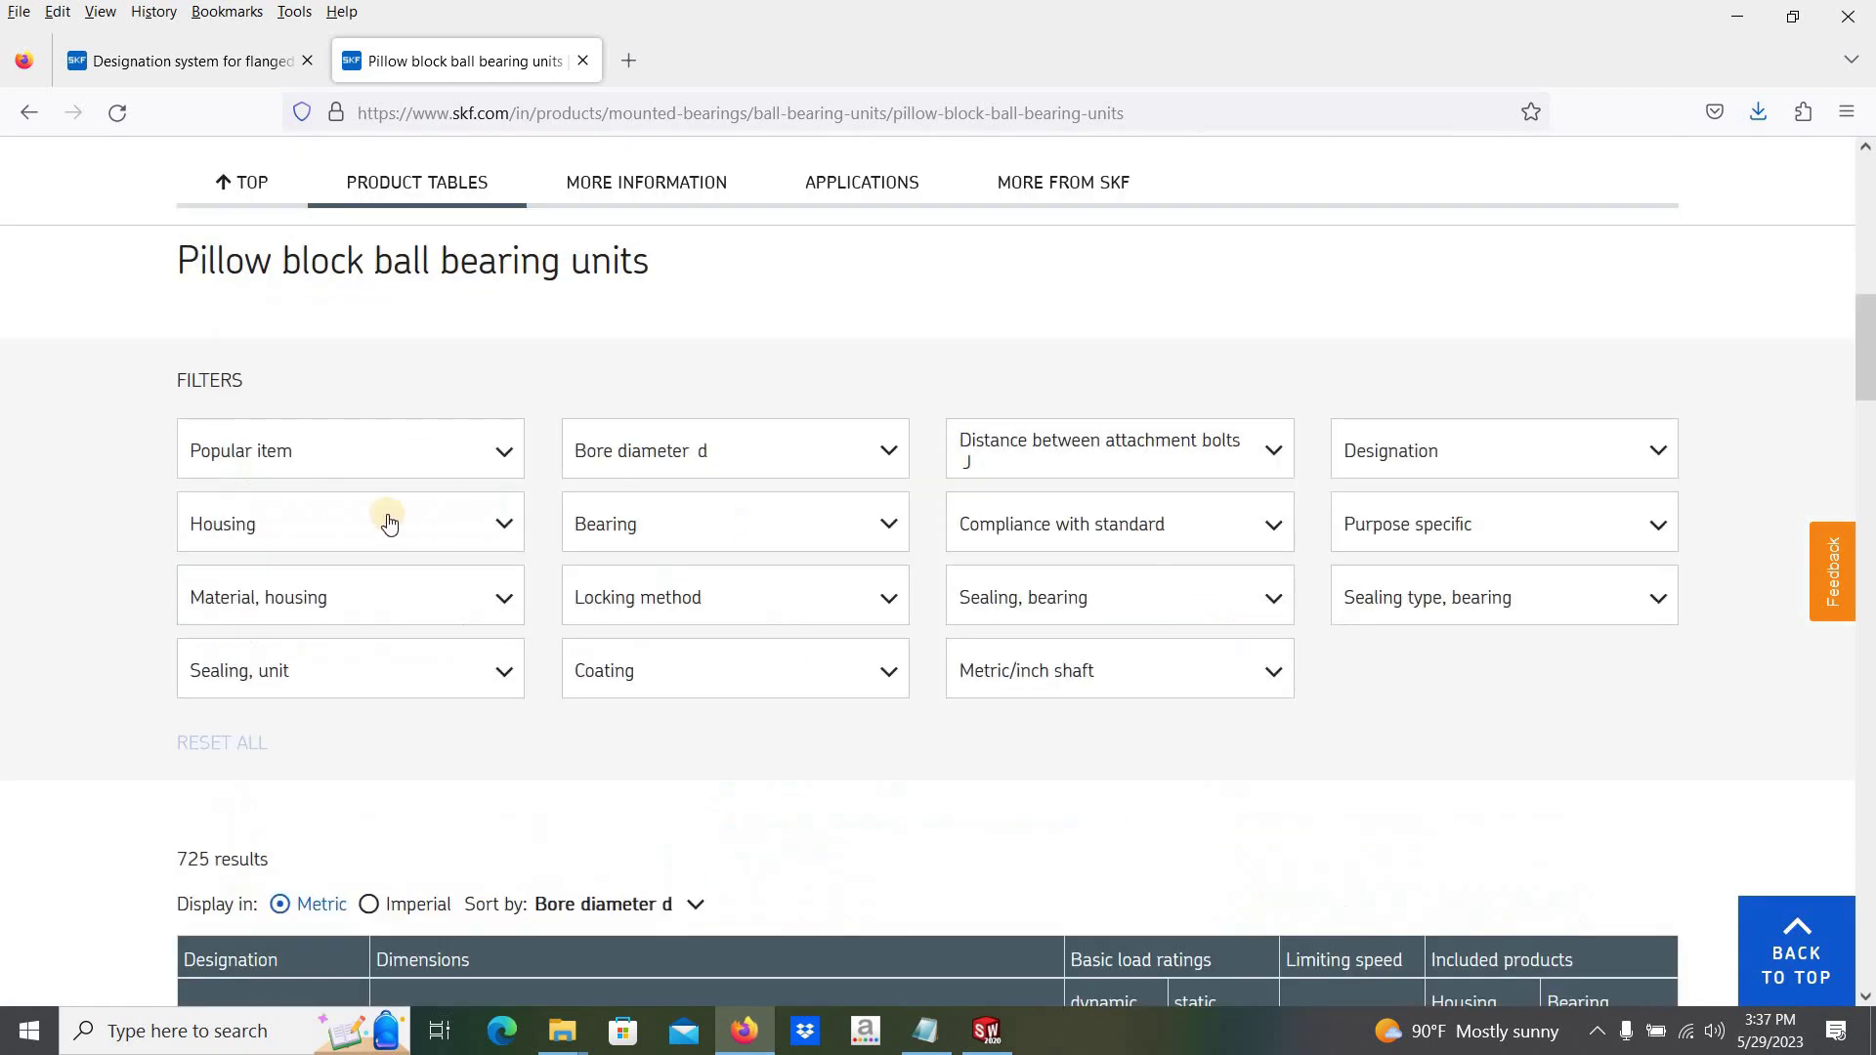
scroll(372, 369, up, 3)
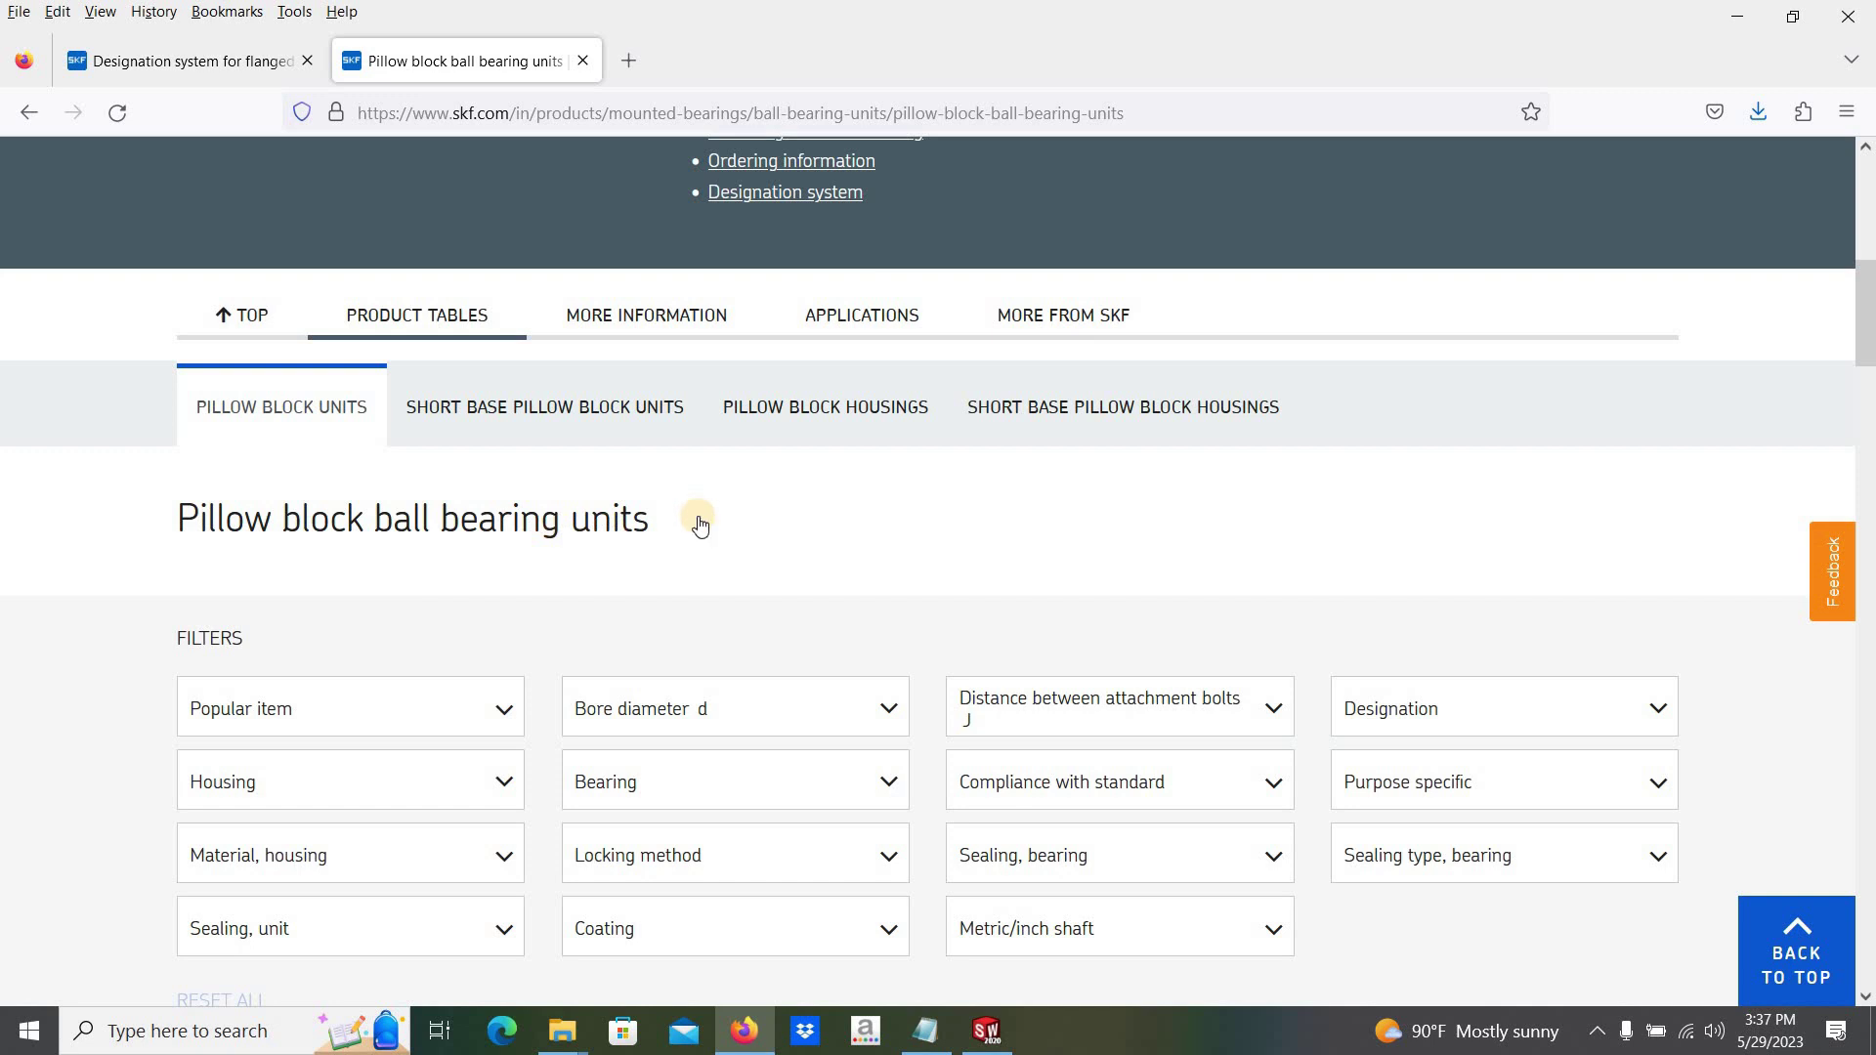
scroll(700, 524, down, 5)
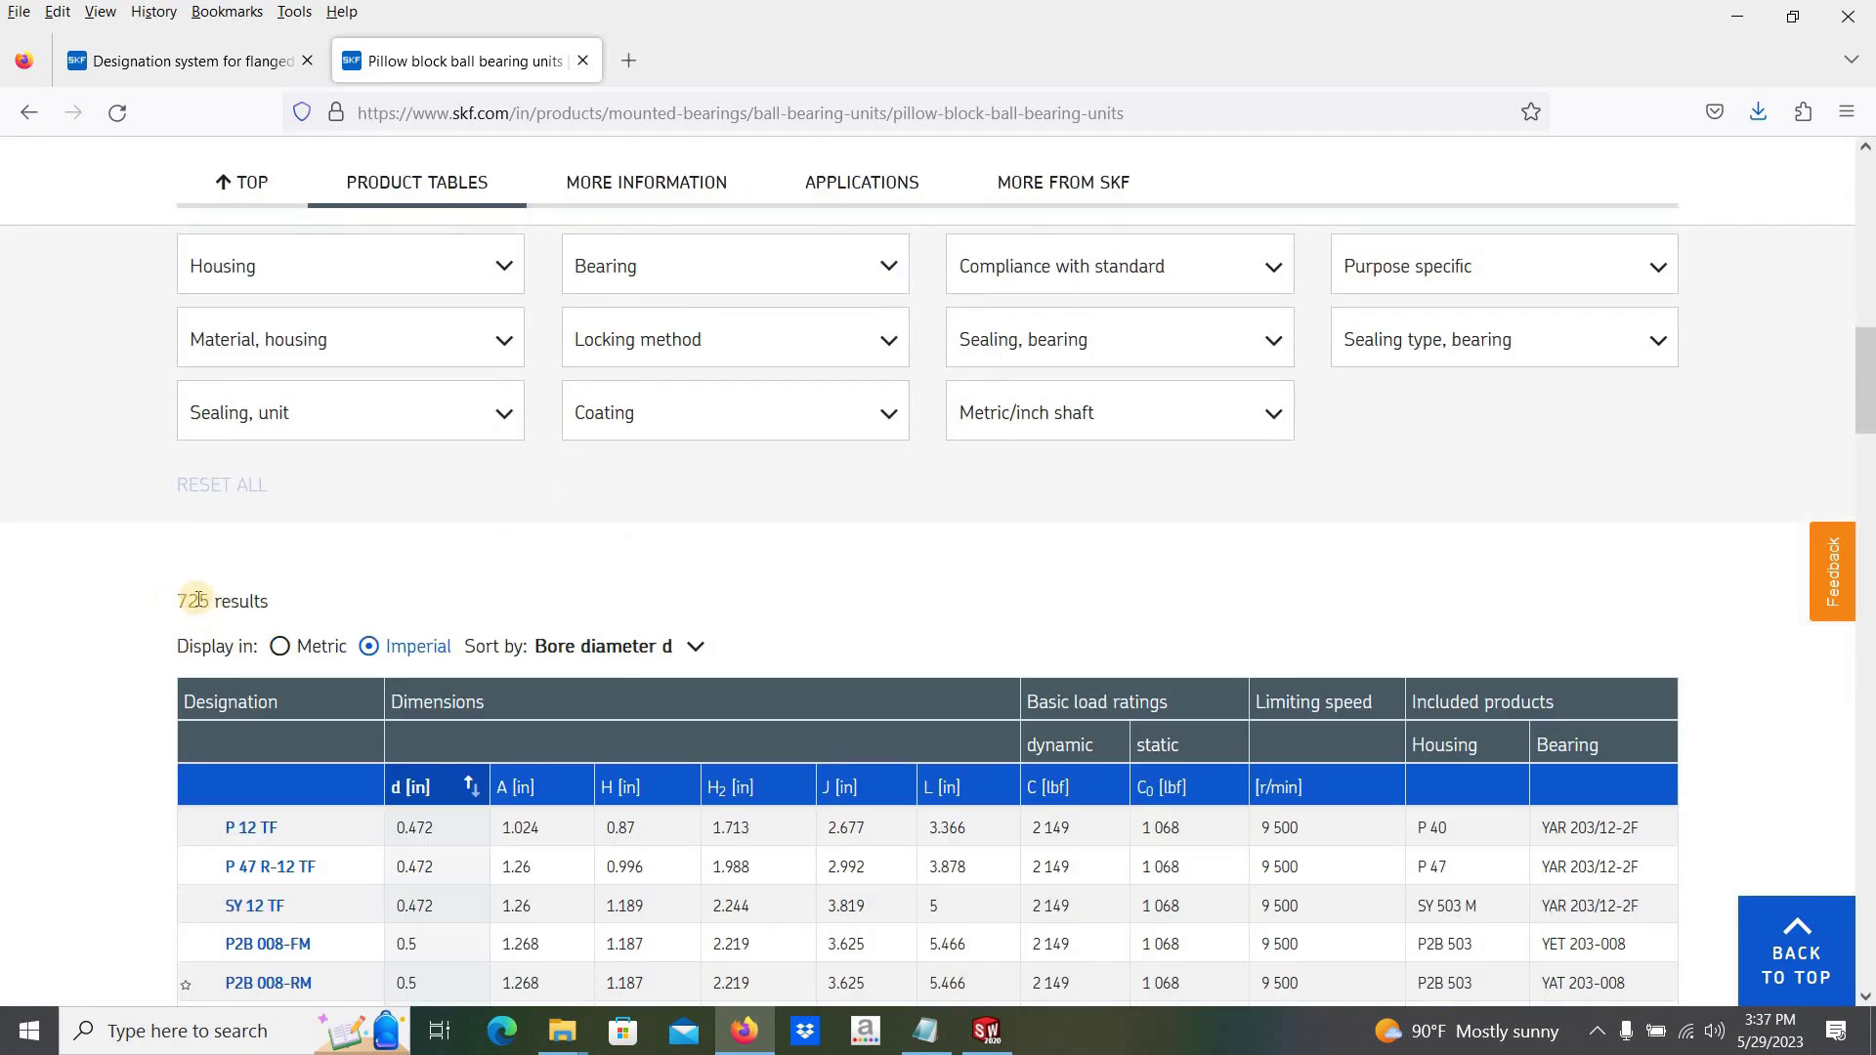
scroll(488, 579, down, 5)
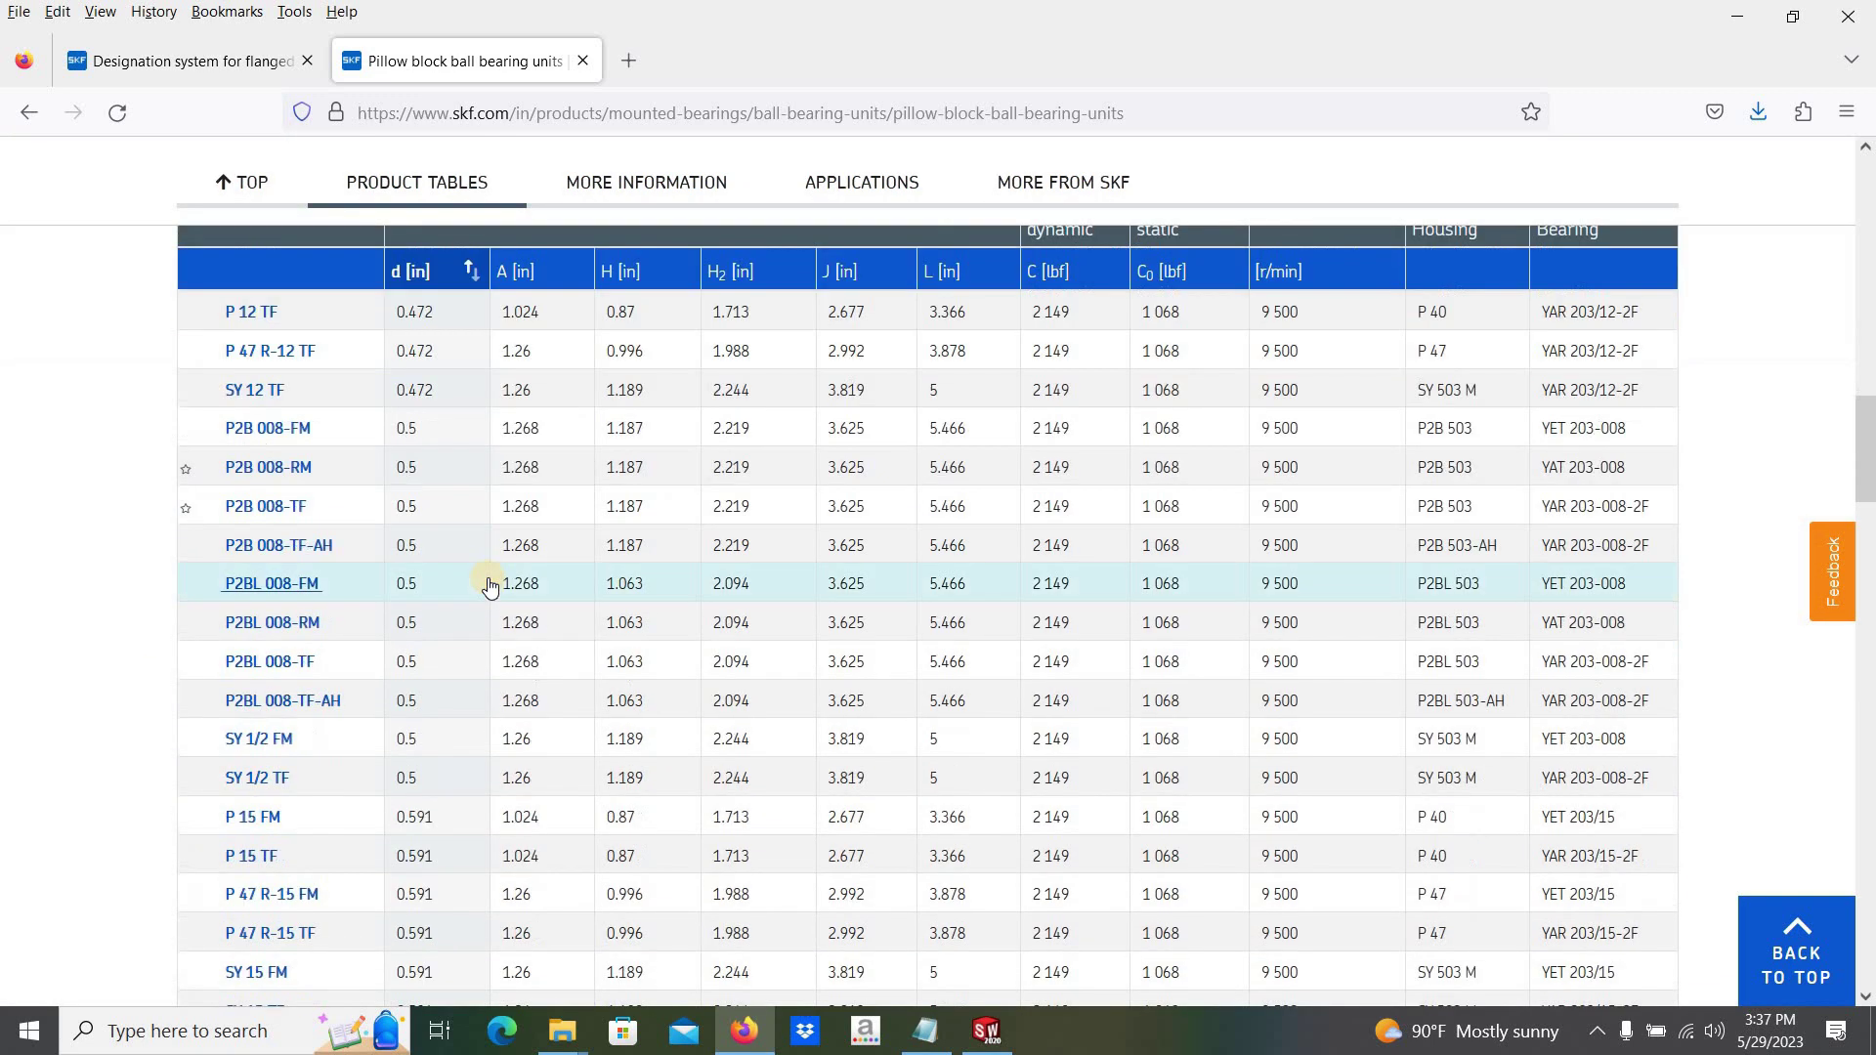
scroll(720, 566, up, 8)
scroll(882, 590, up, 1)
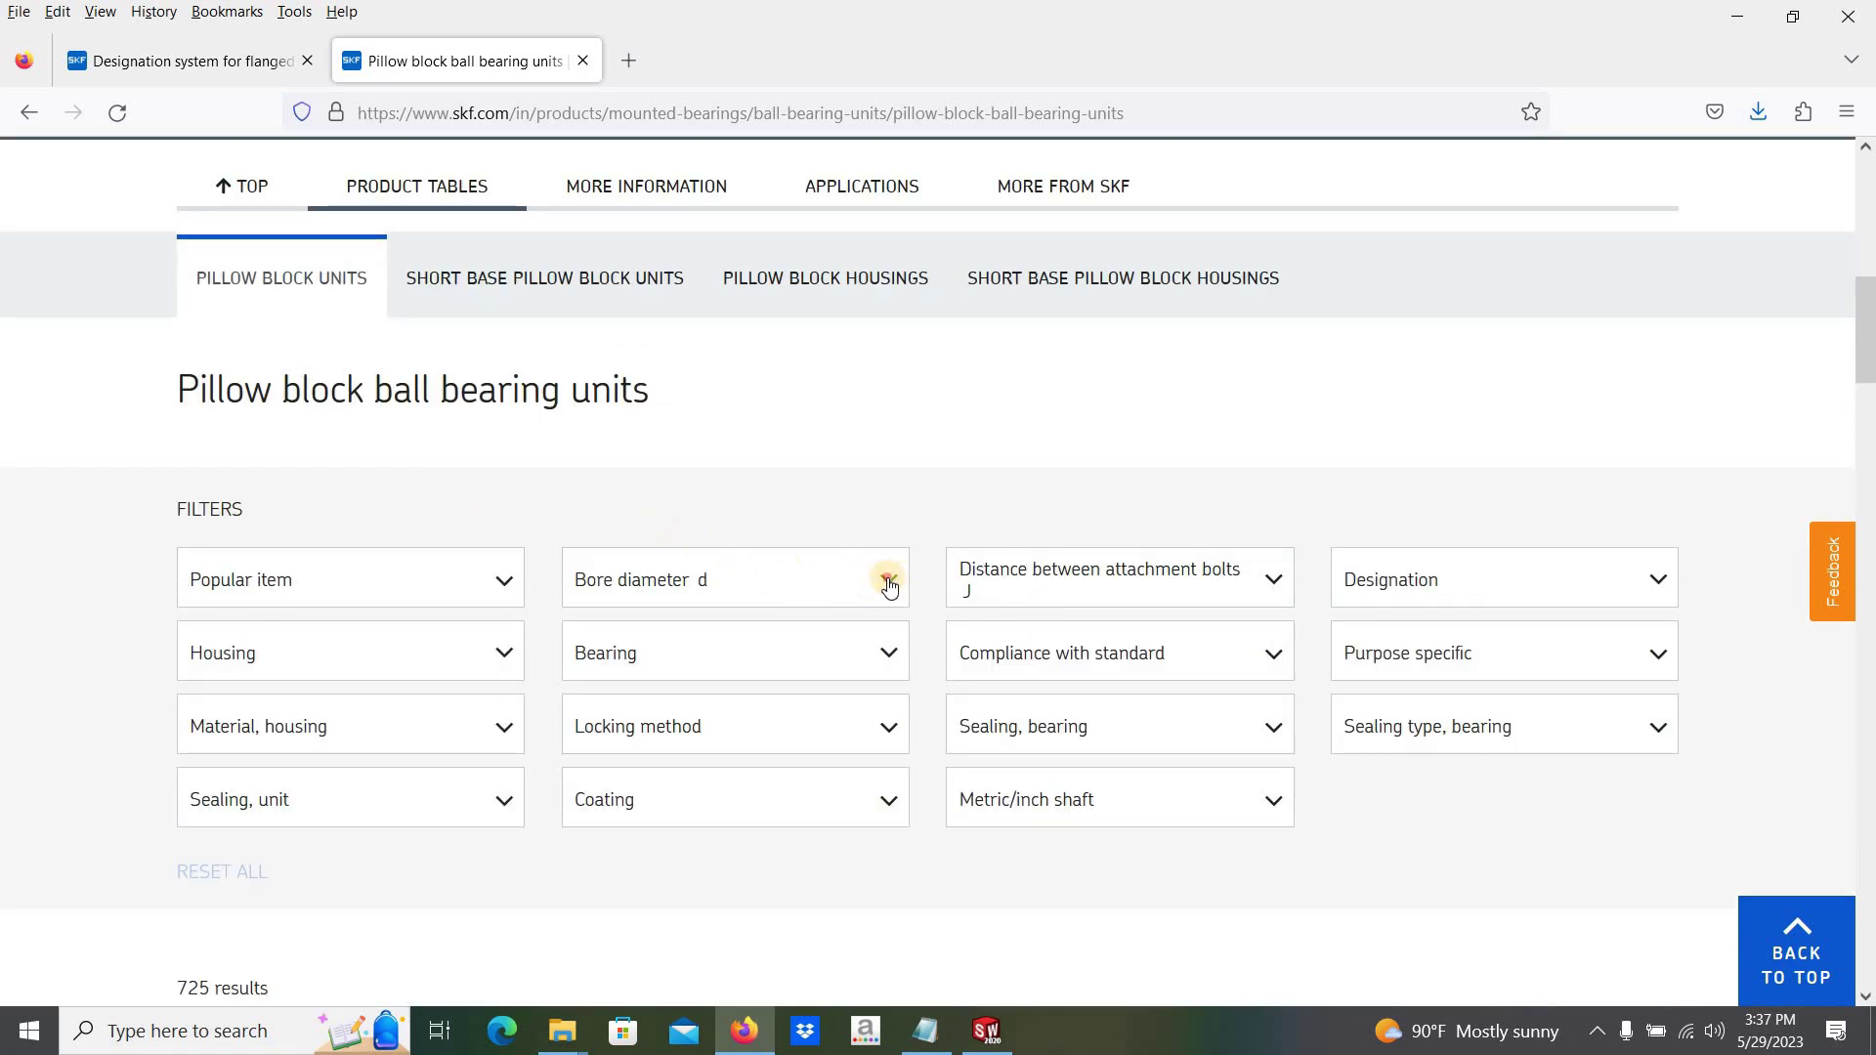
- Filter the pillow block table to a 1 inch bore and cast iron housings
click(889, 585)
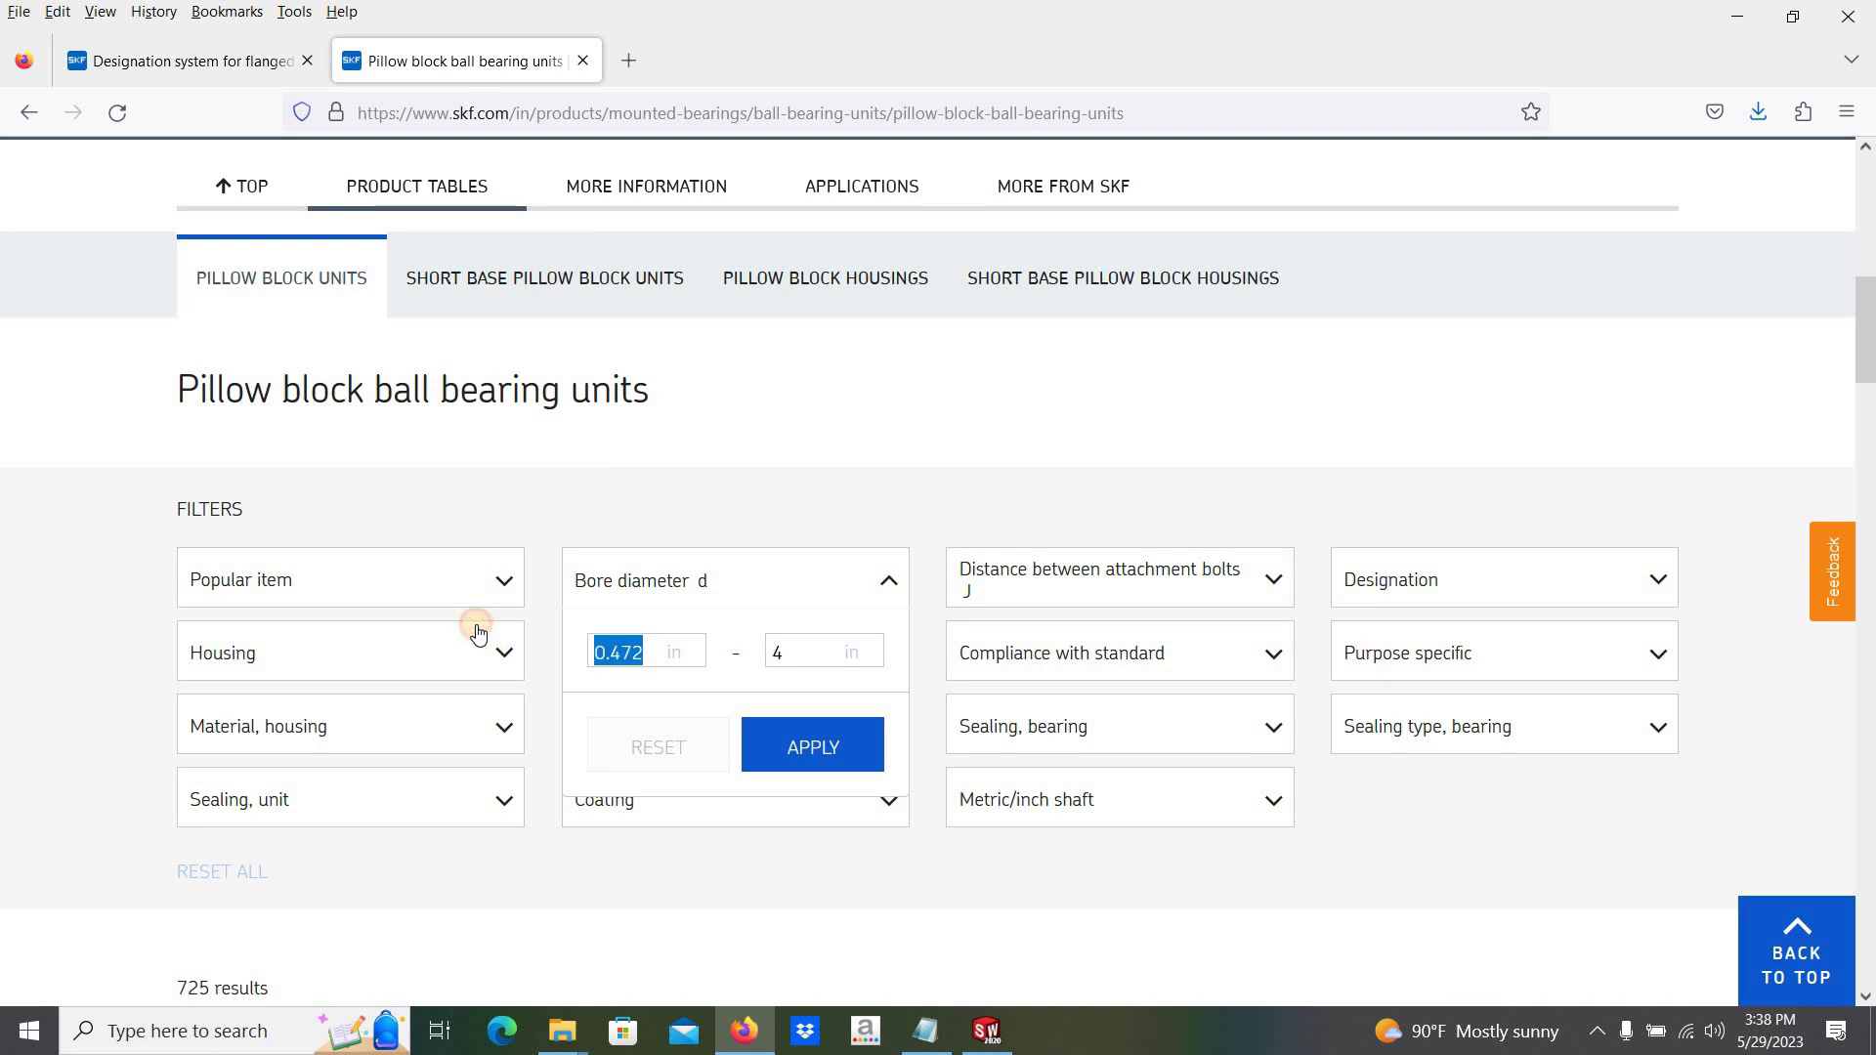
text(1)
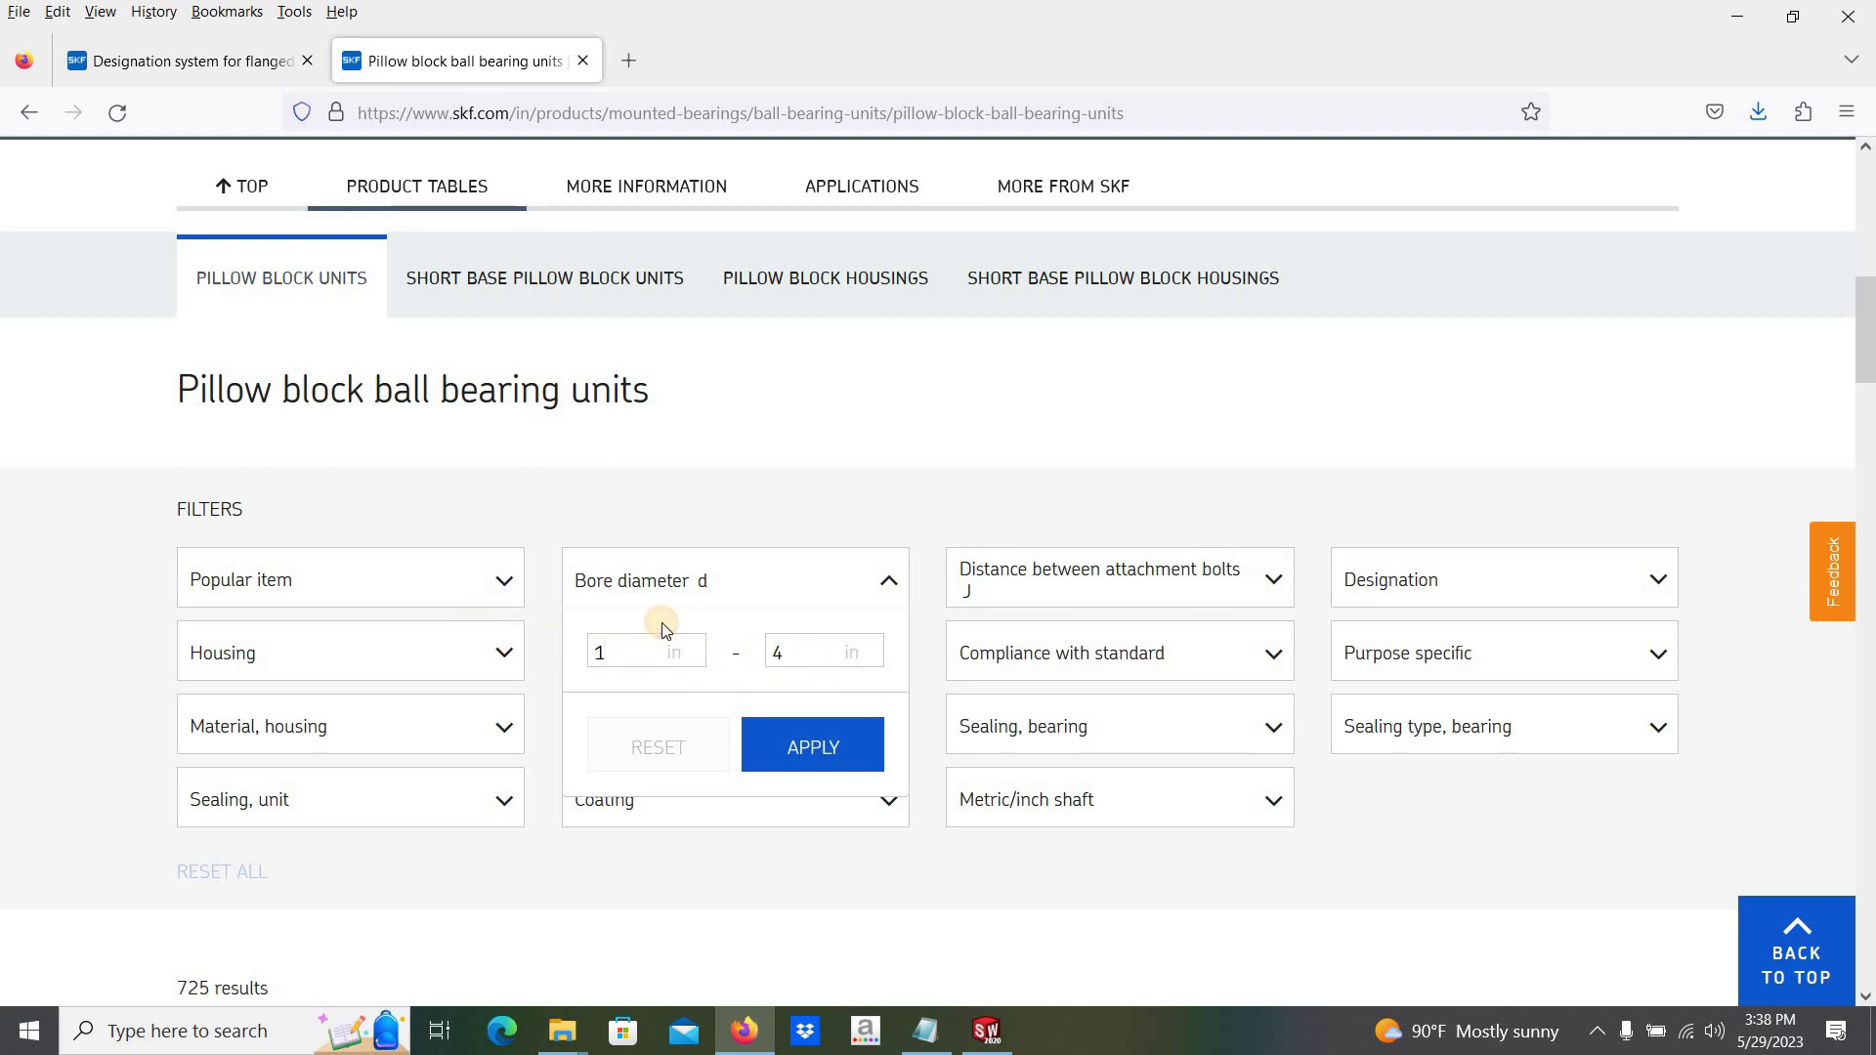
text(1)
click(613, 876)
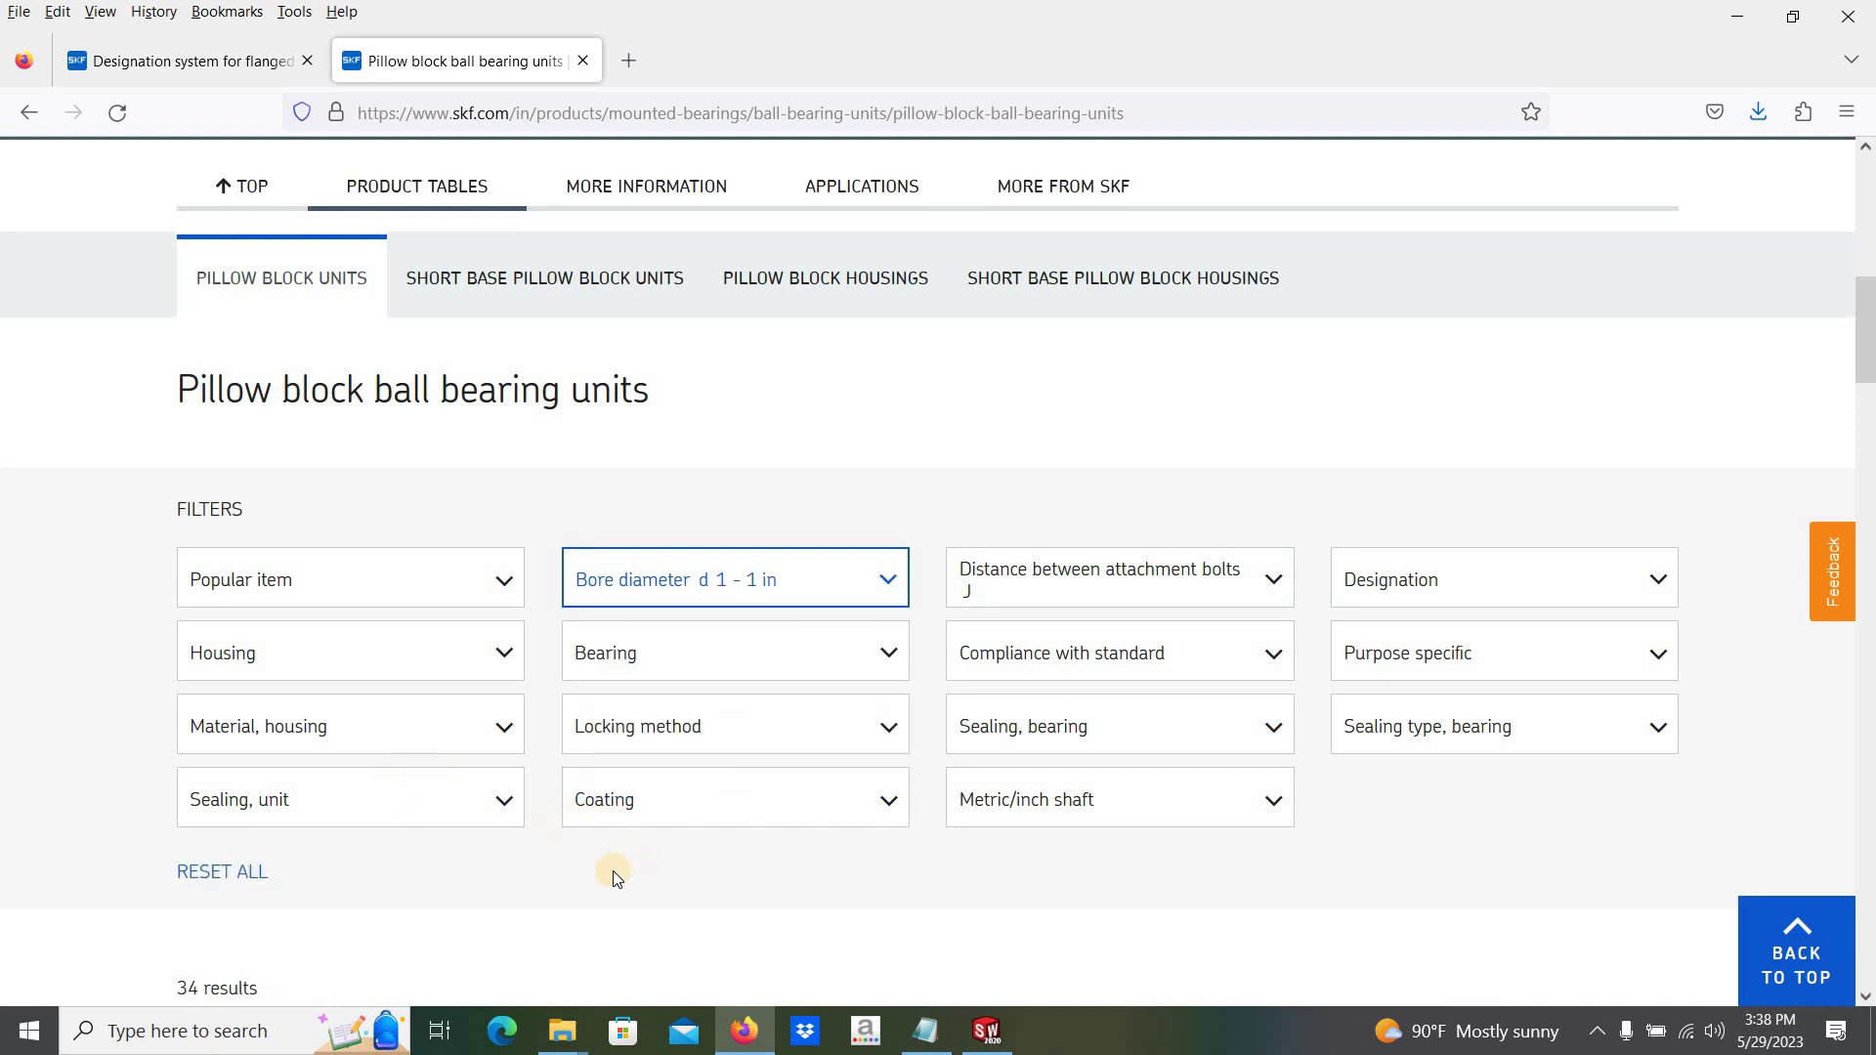
click(502, 726)
click(899, 747)
- Add set screw locking and material handling filters, narrowing the list to 9 results
click(845, 743)
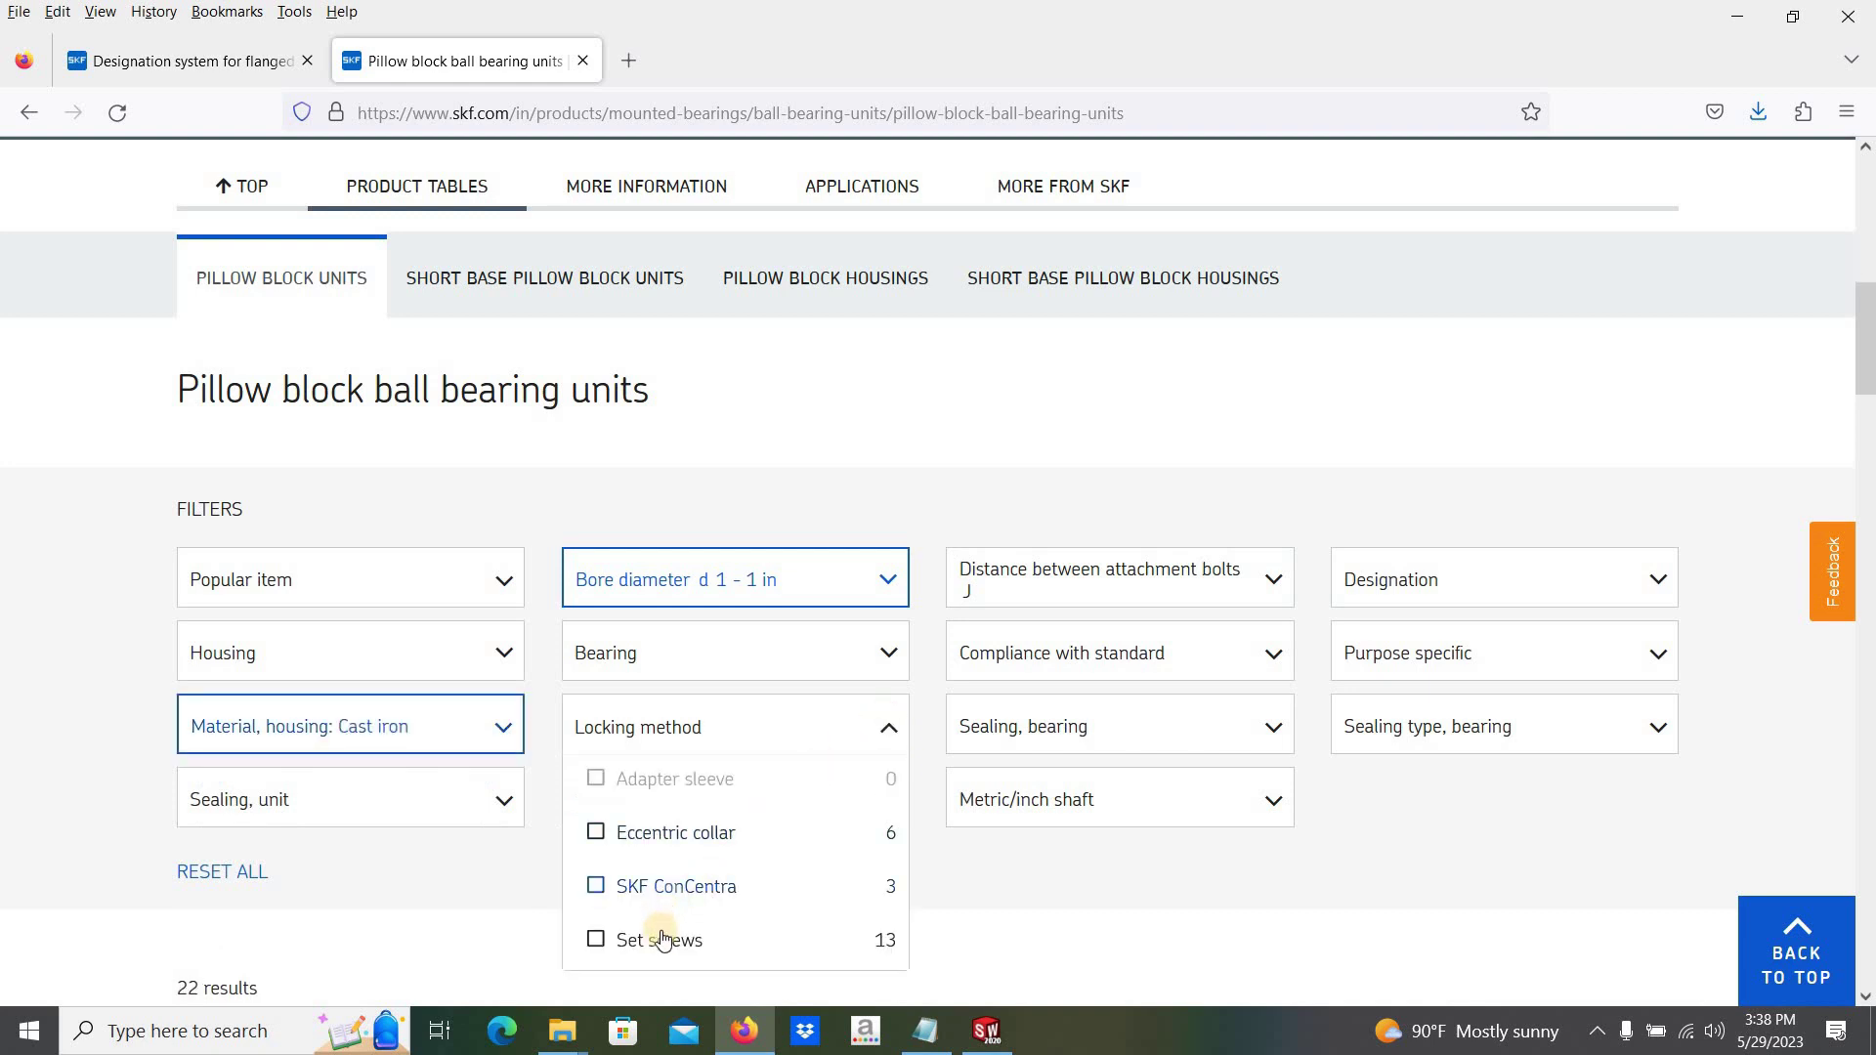
click(670, 944)
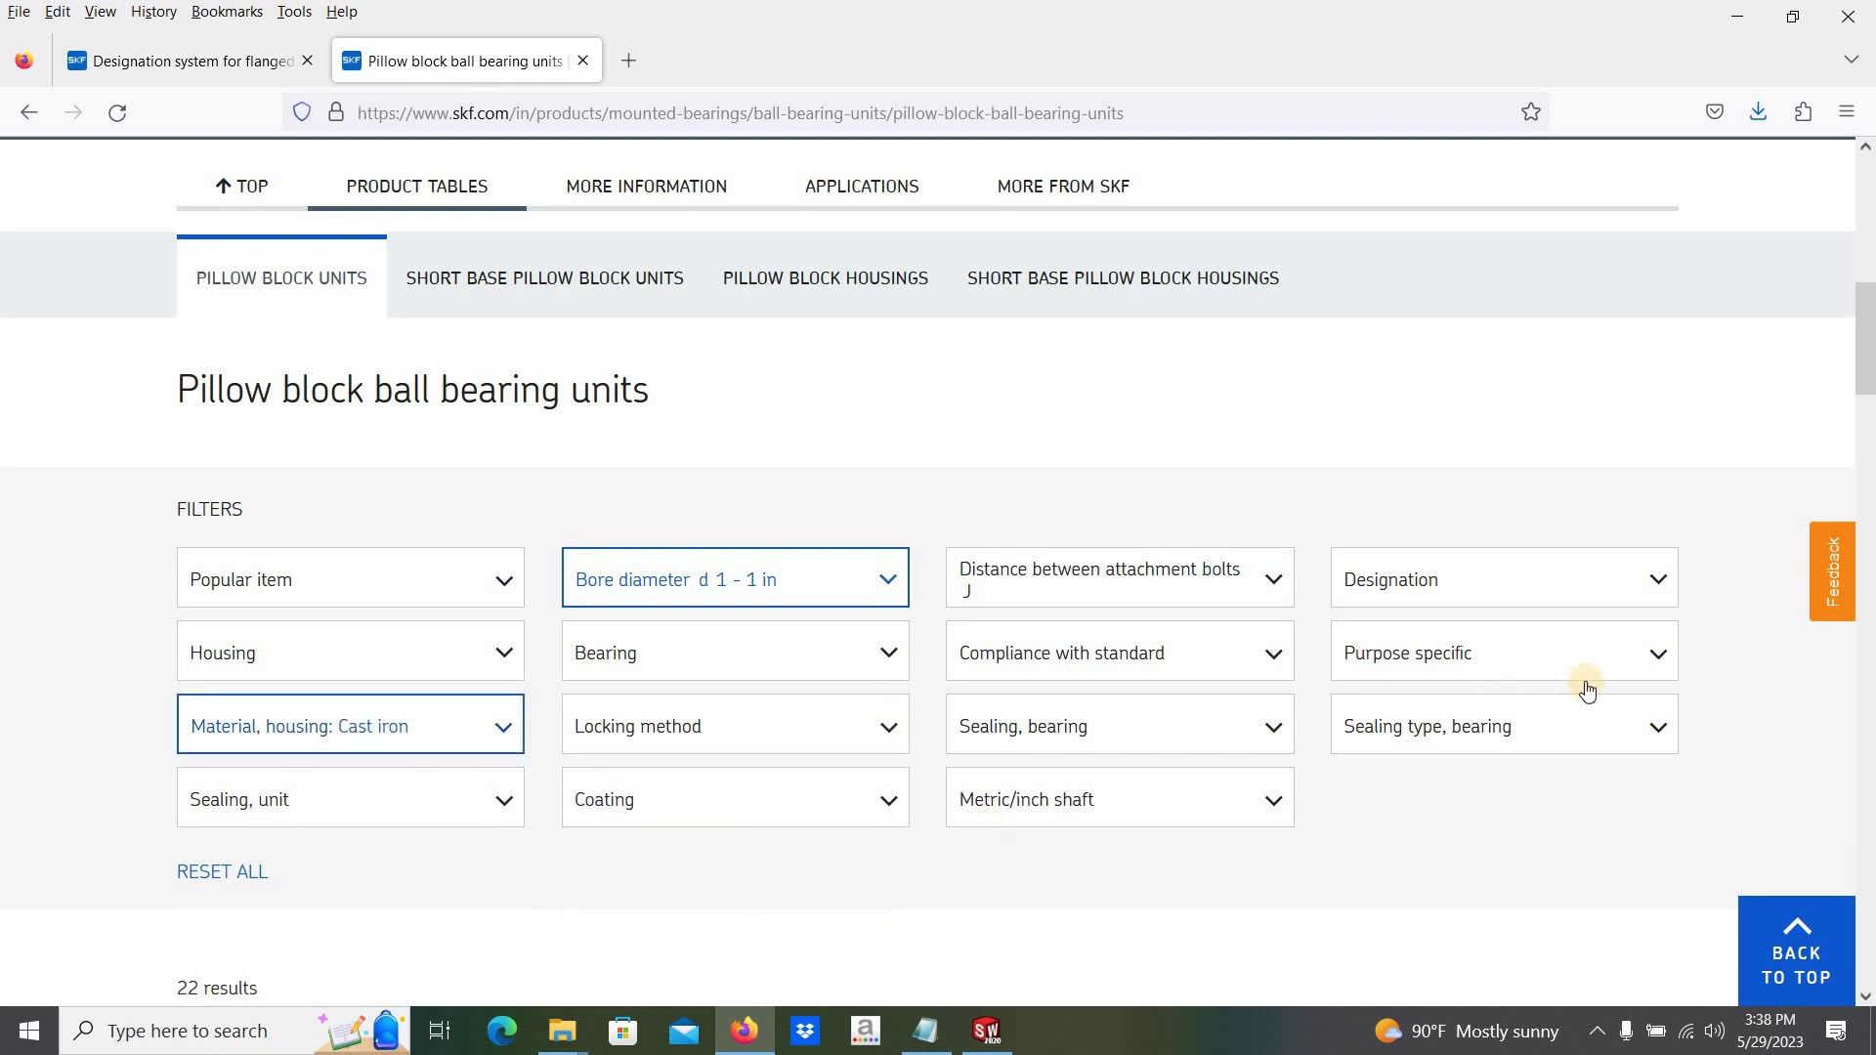
click(1662, 654)
click(1115, 920)
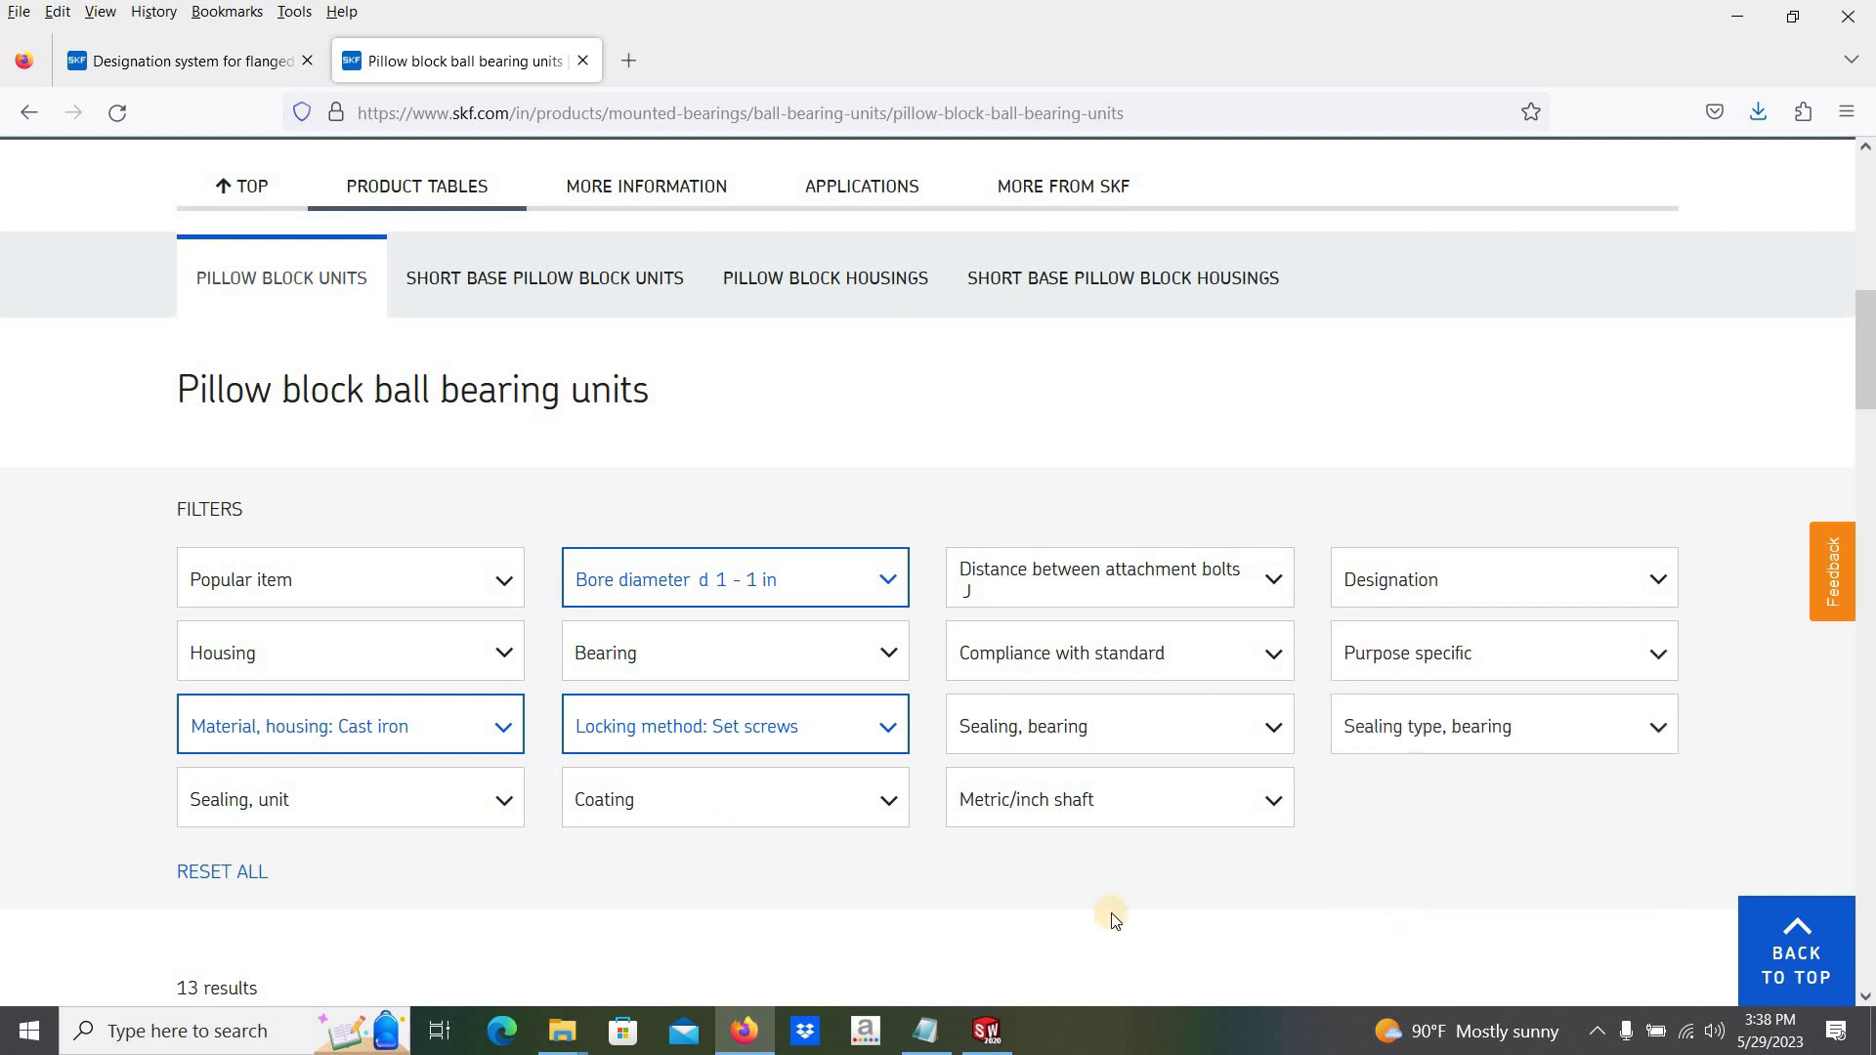
- Scroll through the 9 filtered units and open the UCP 205-16 product page
scroll(706, 846, down, 4)
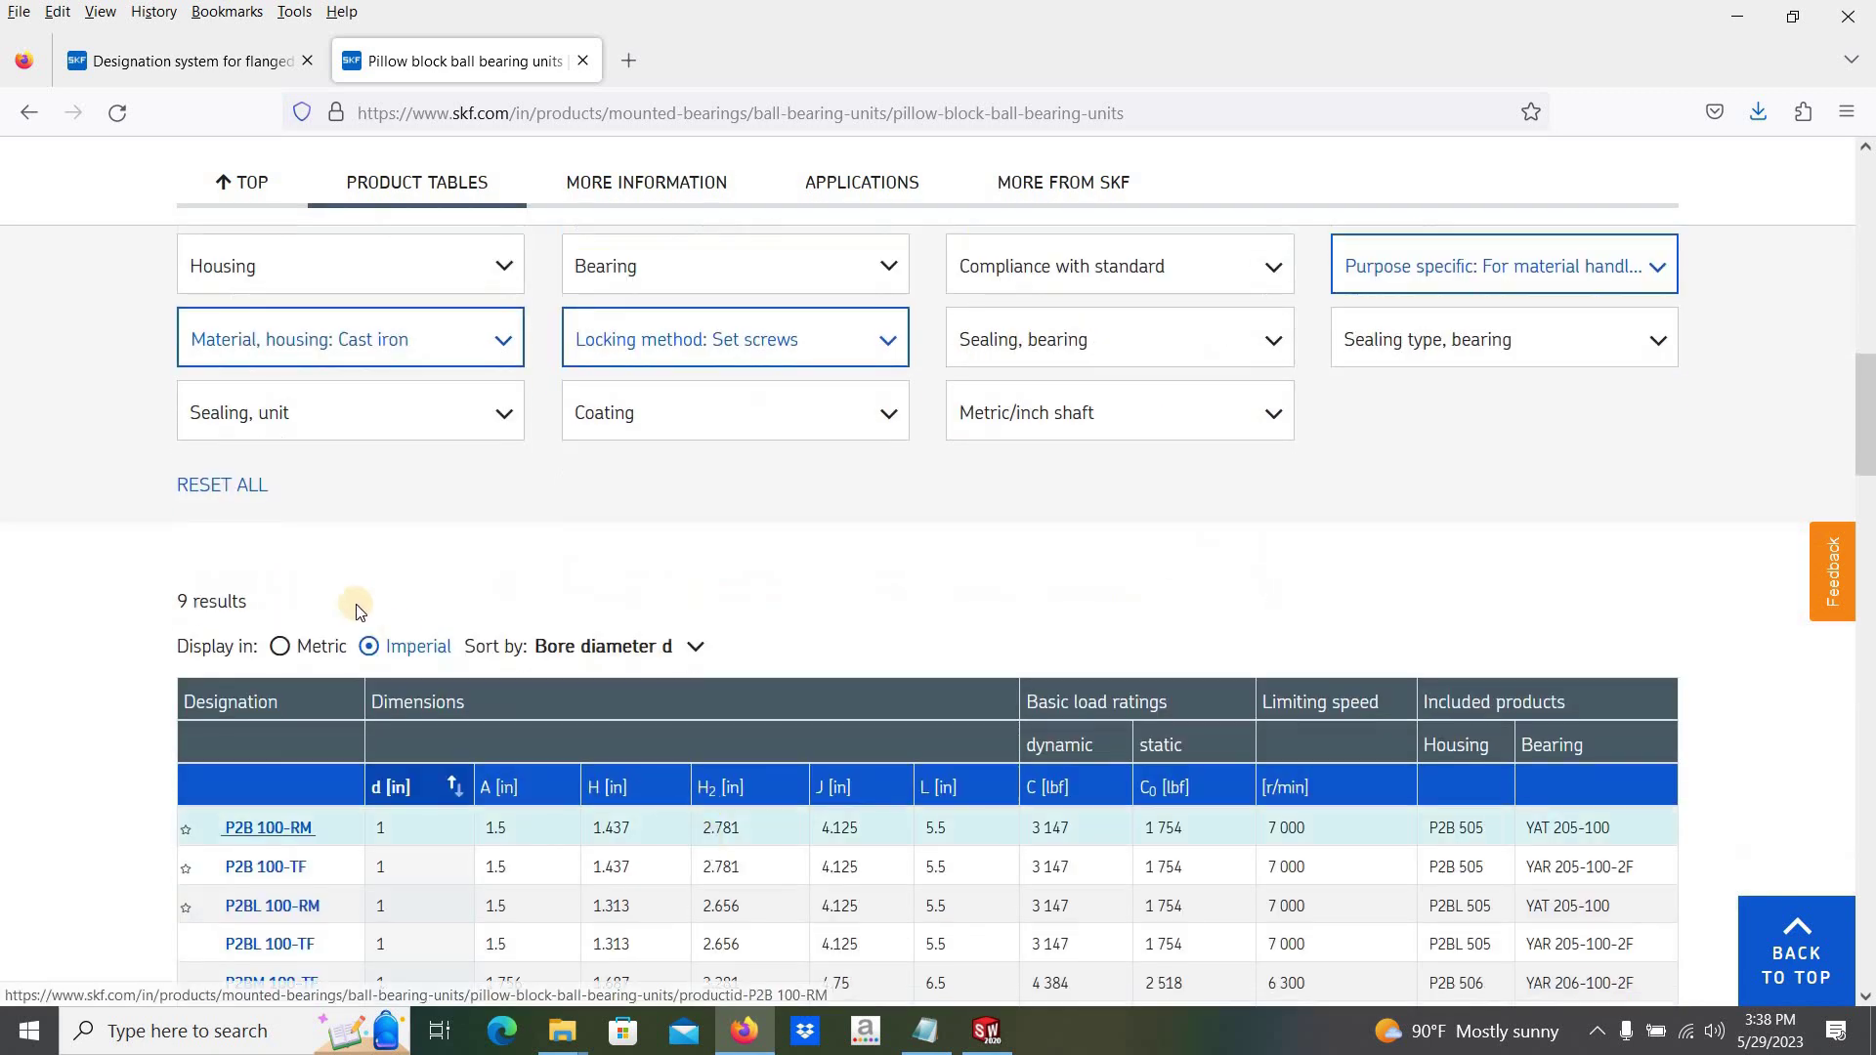
scroll(481, 598, down, 4)
scroll(209, 474, up, 2)
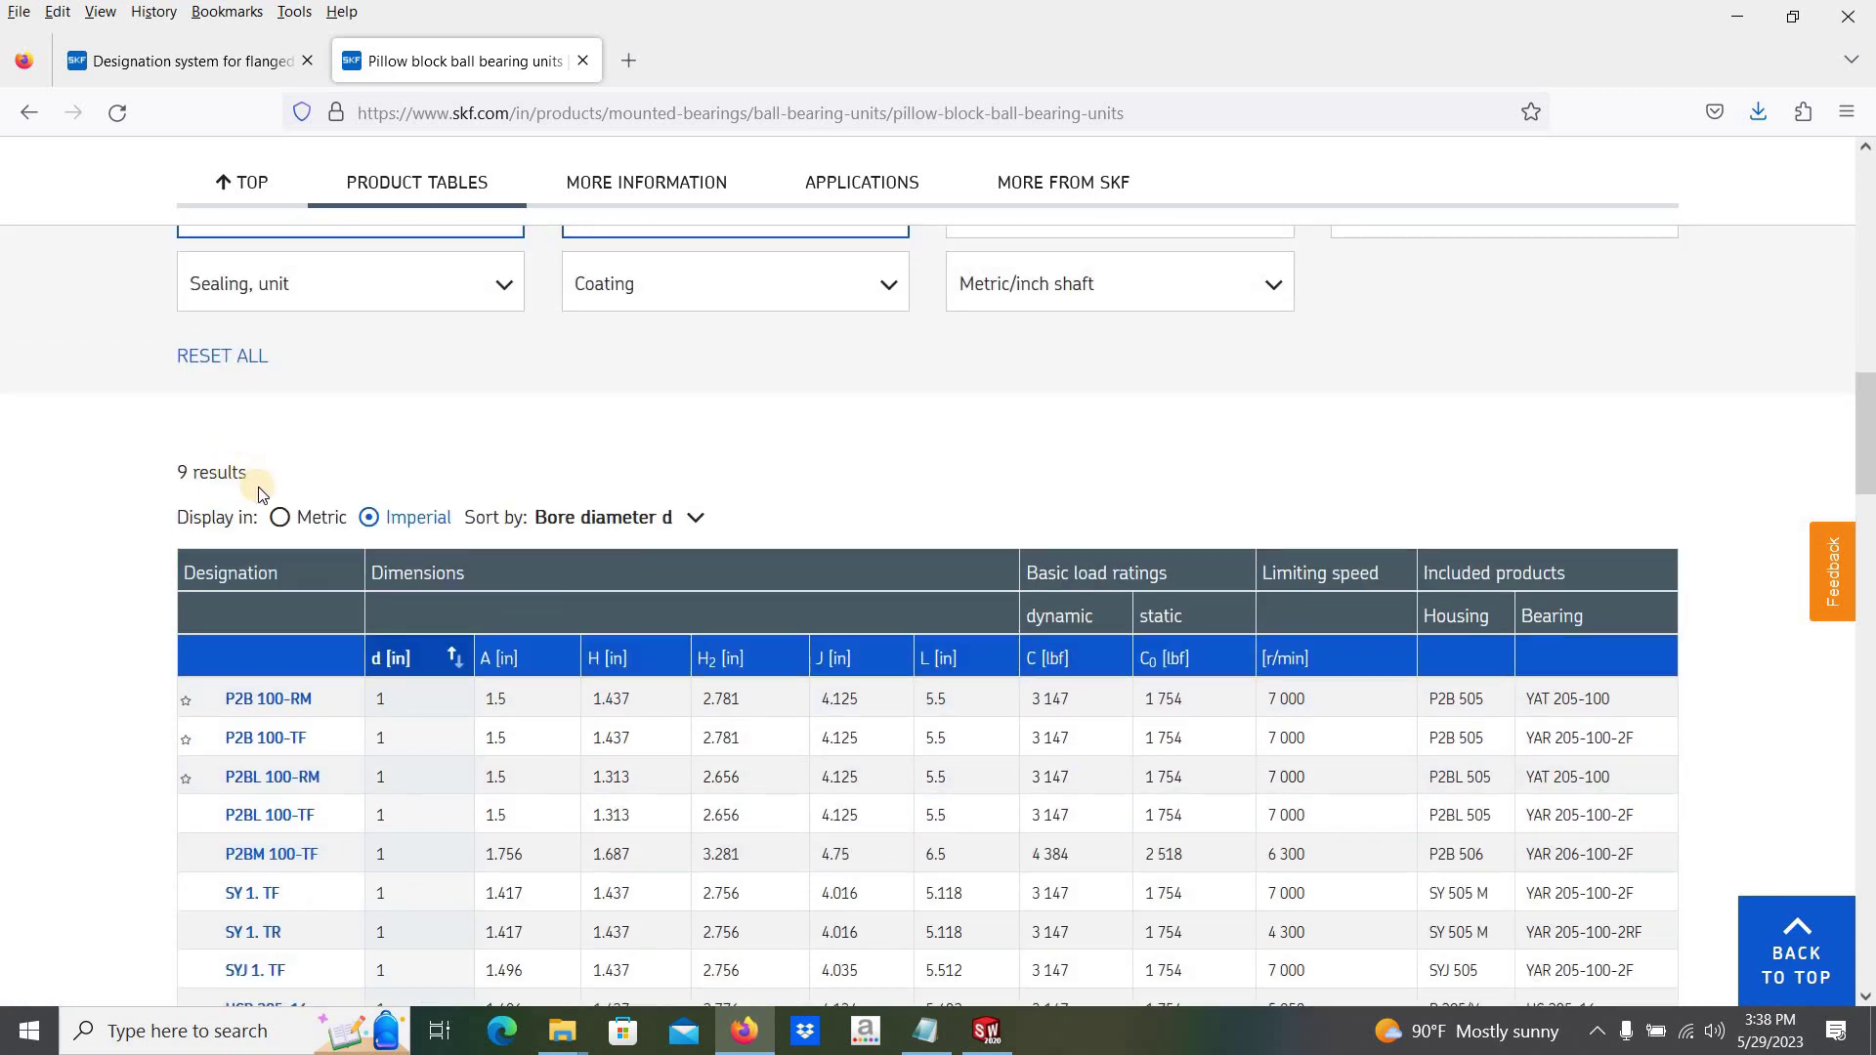
scroll(796, 755, down, 4)
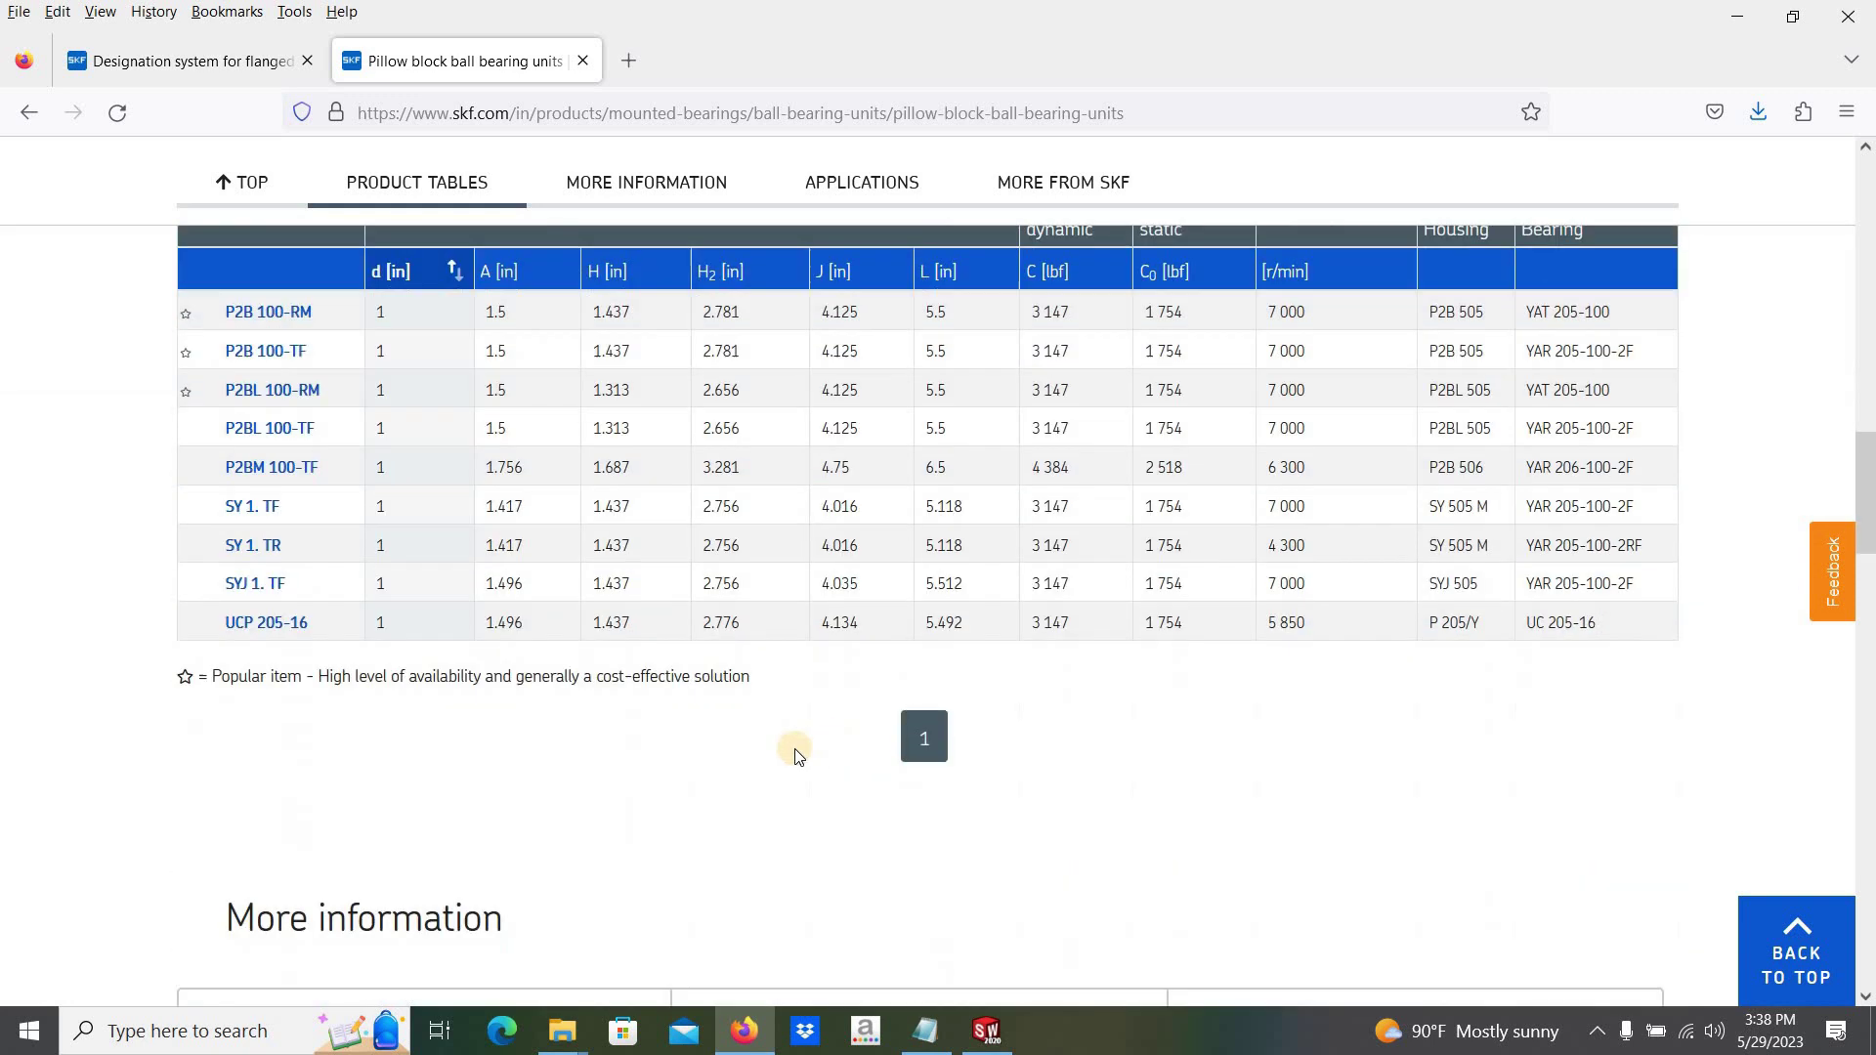
scroll(811, 586, up, 1)
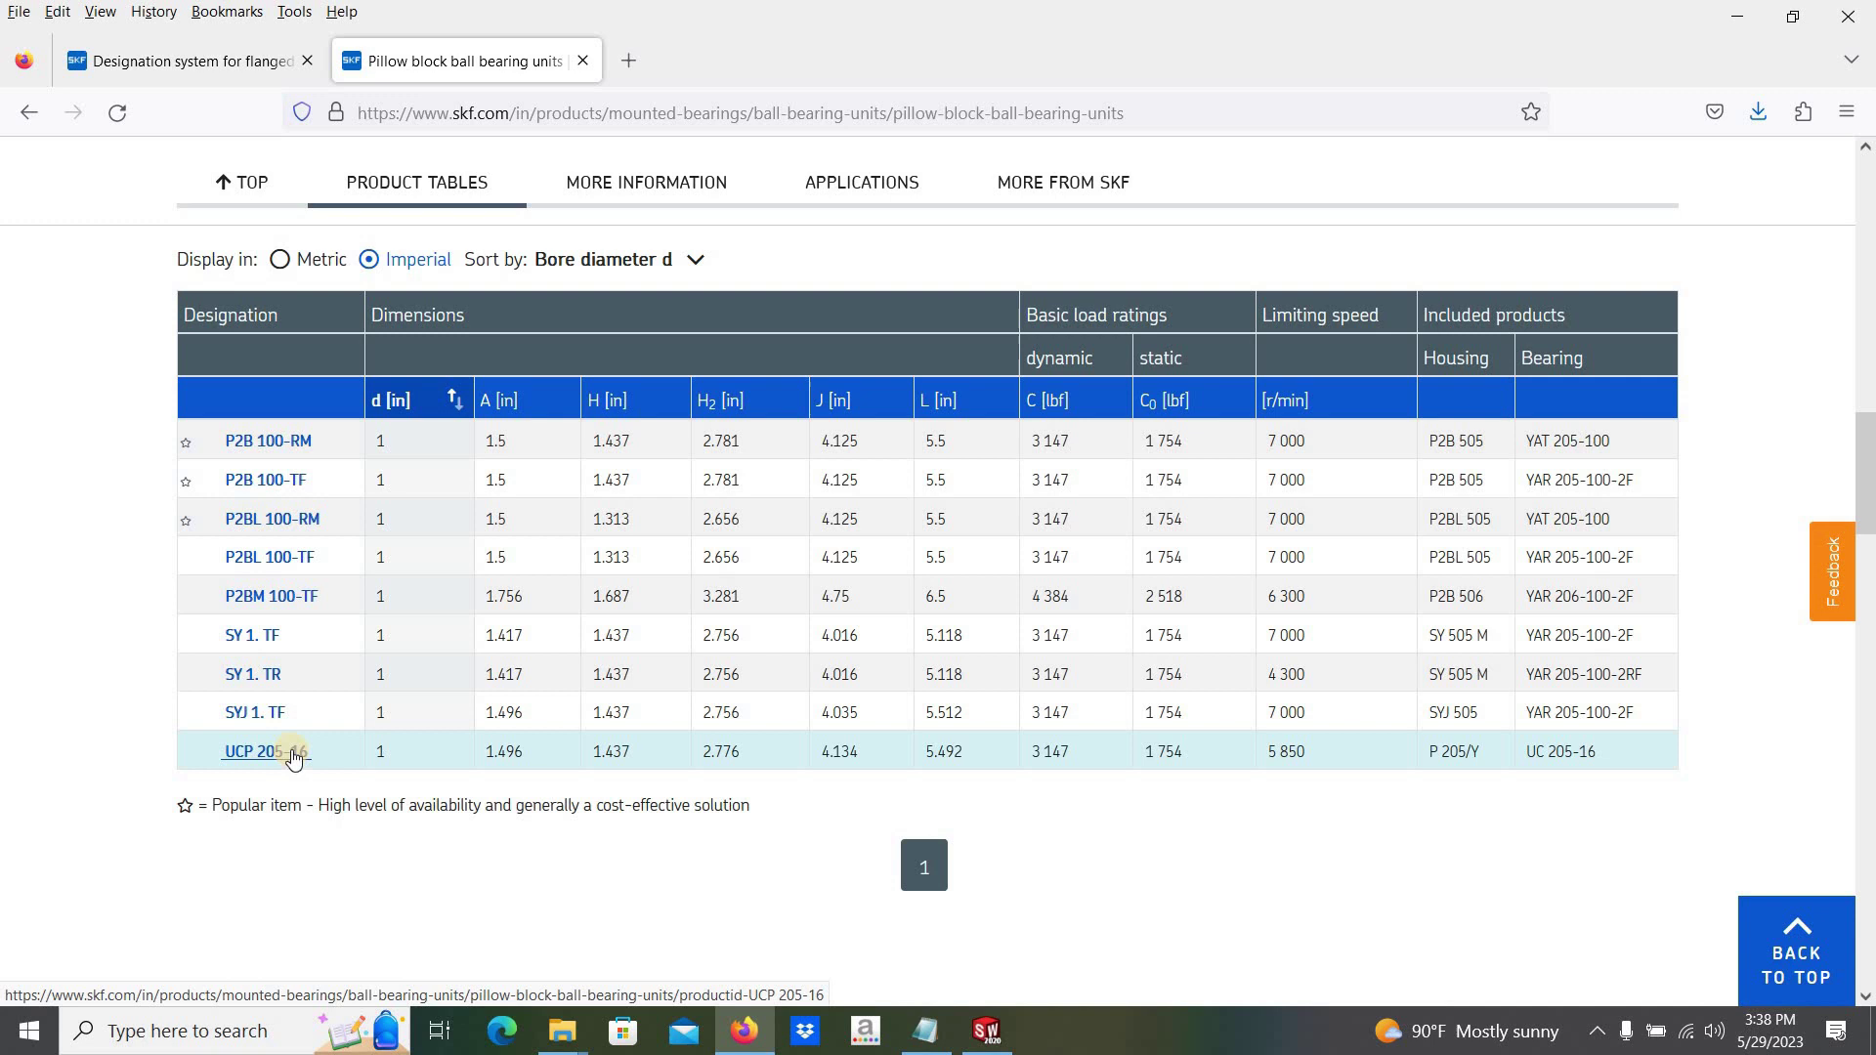
click(294, 753)
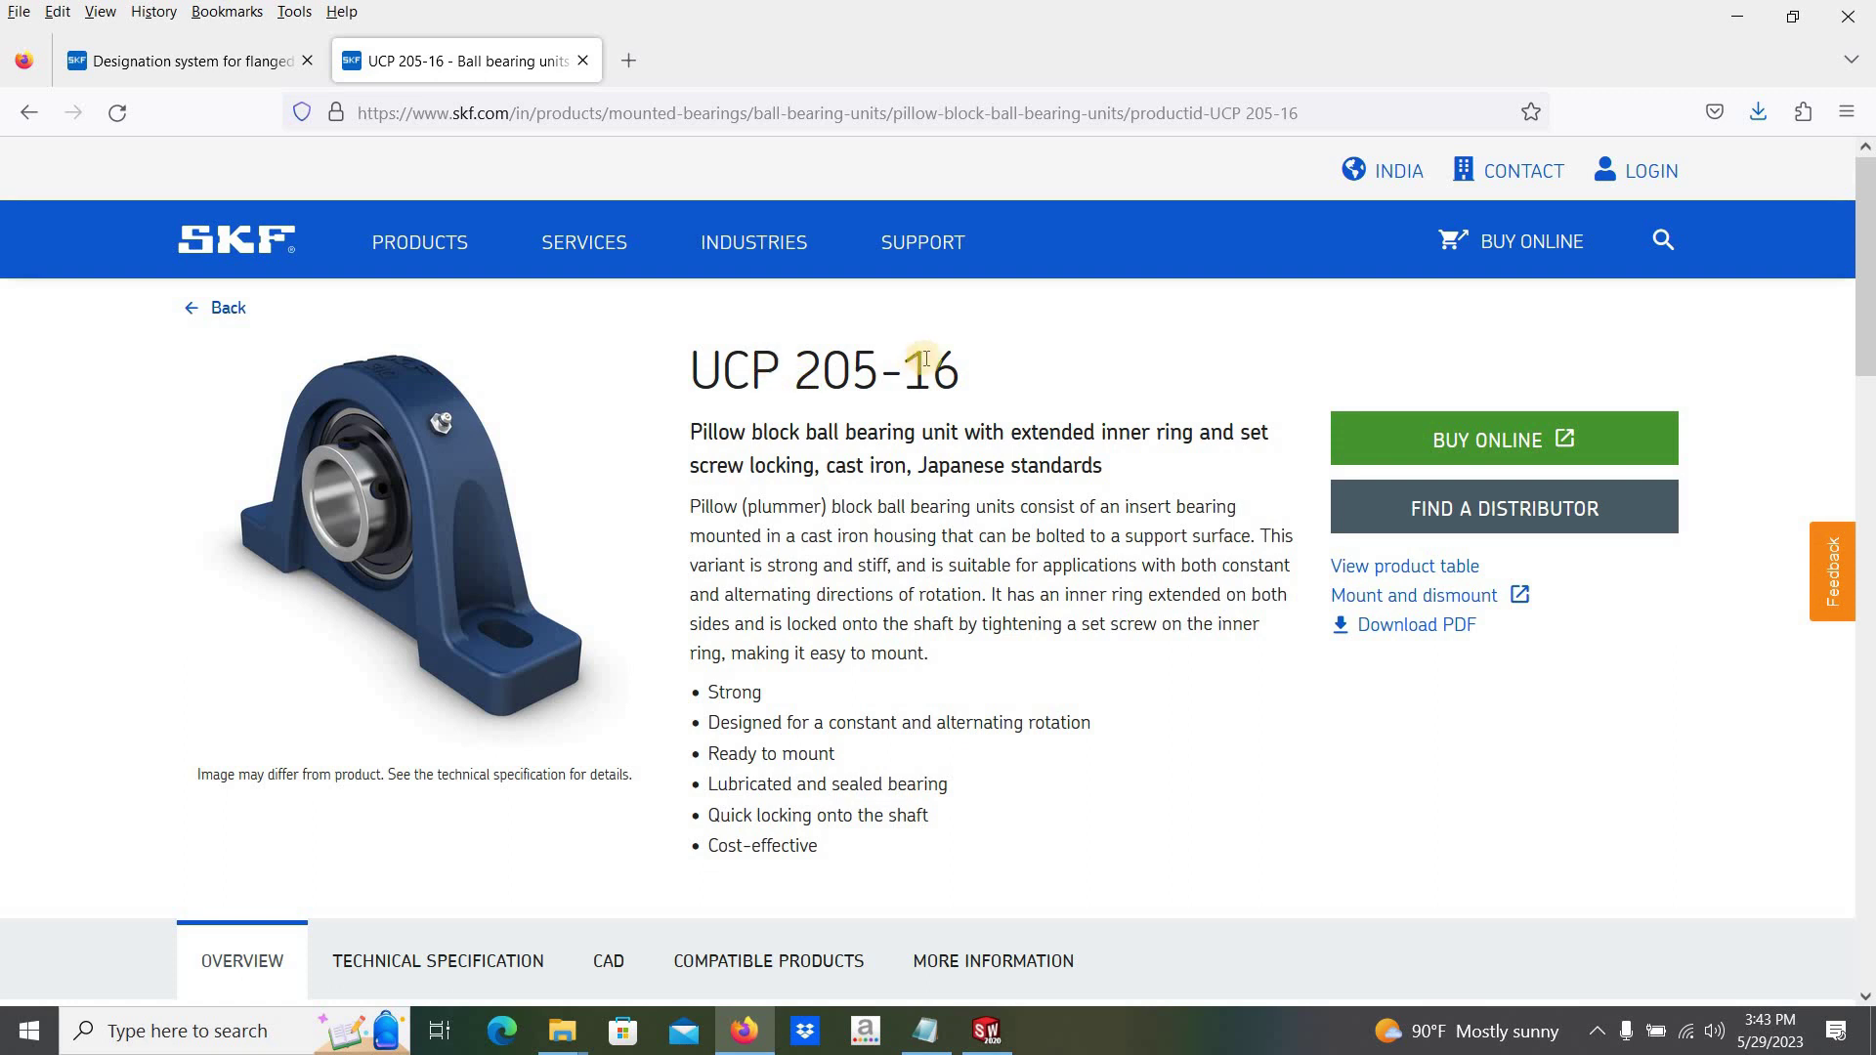
- Highlight the 16, 2 and 05 parts of the UCP 205-16 designation in turn
drag(945, 375, 901, 376)
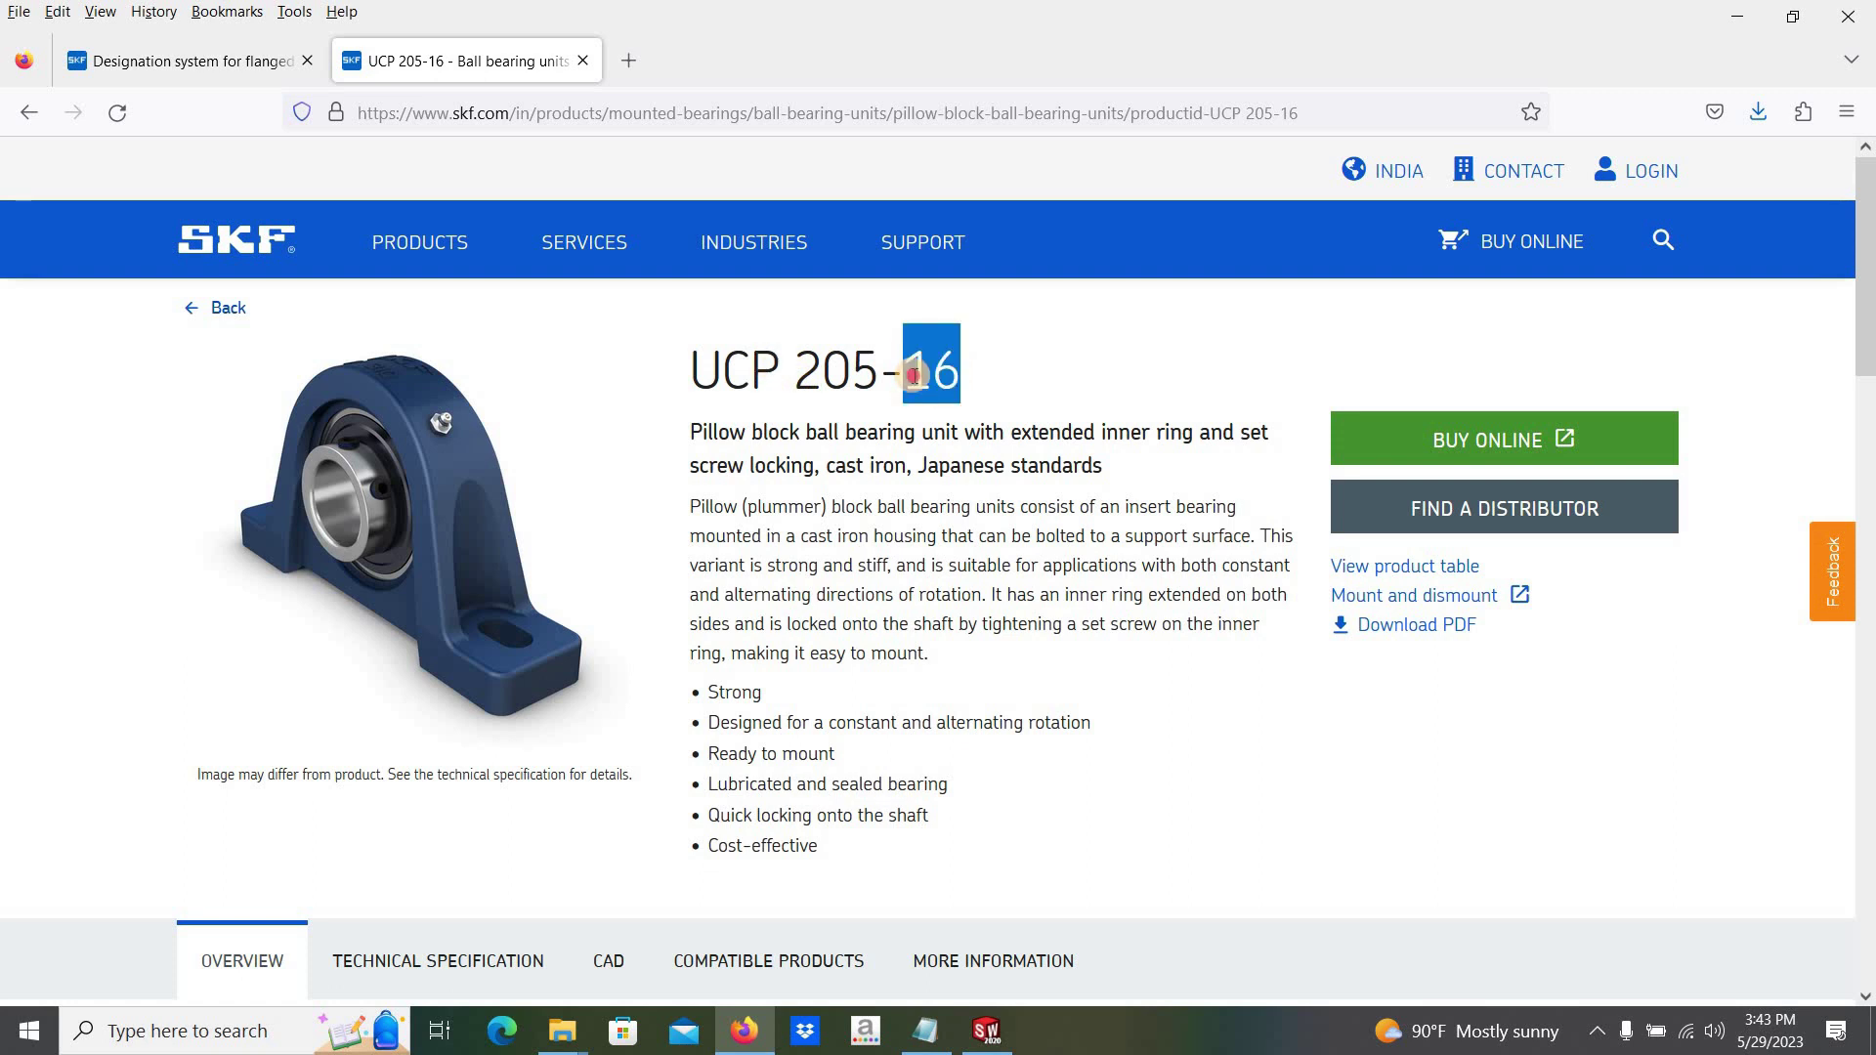
click(986, 367)
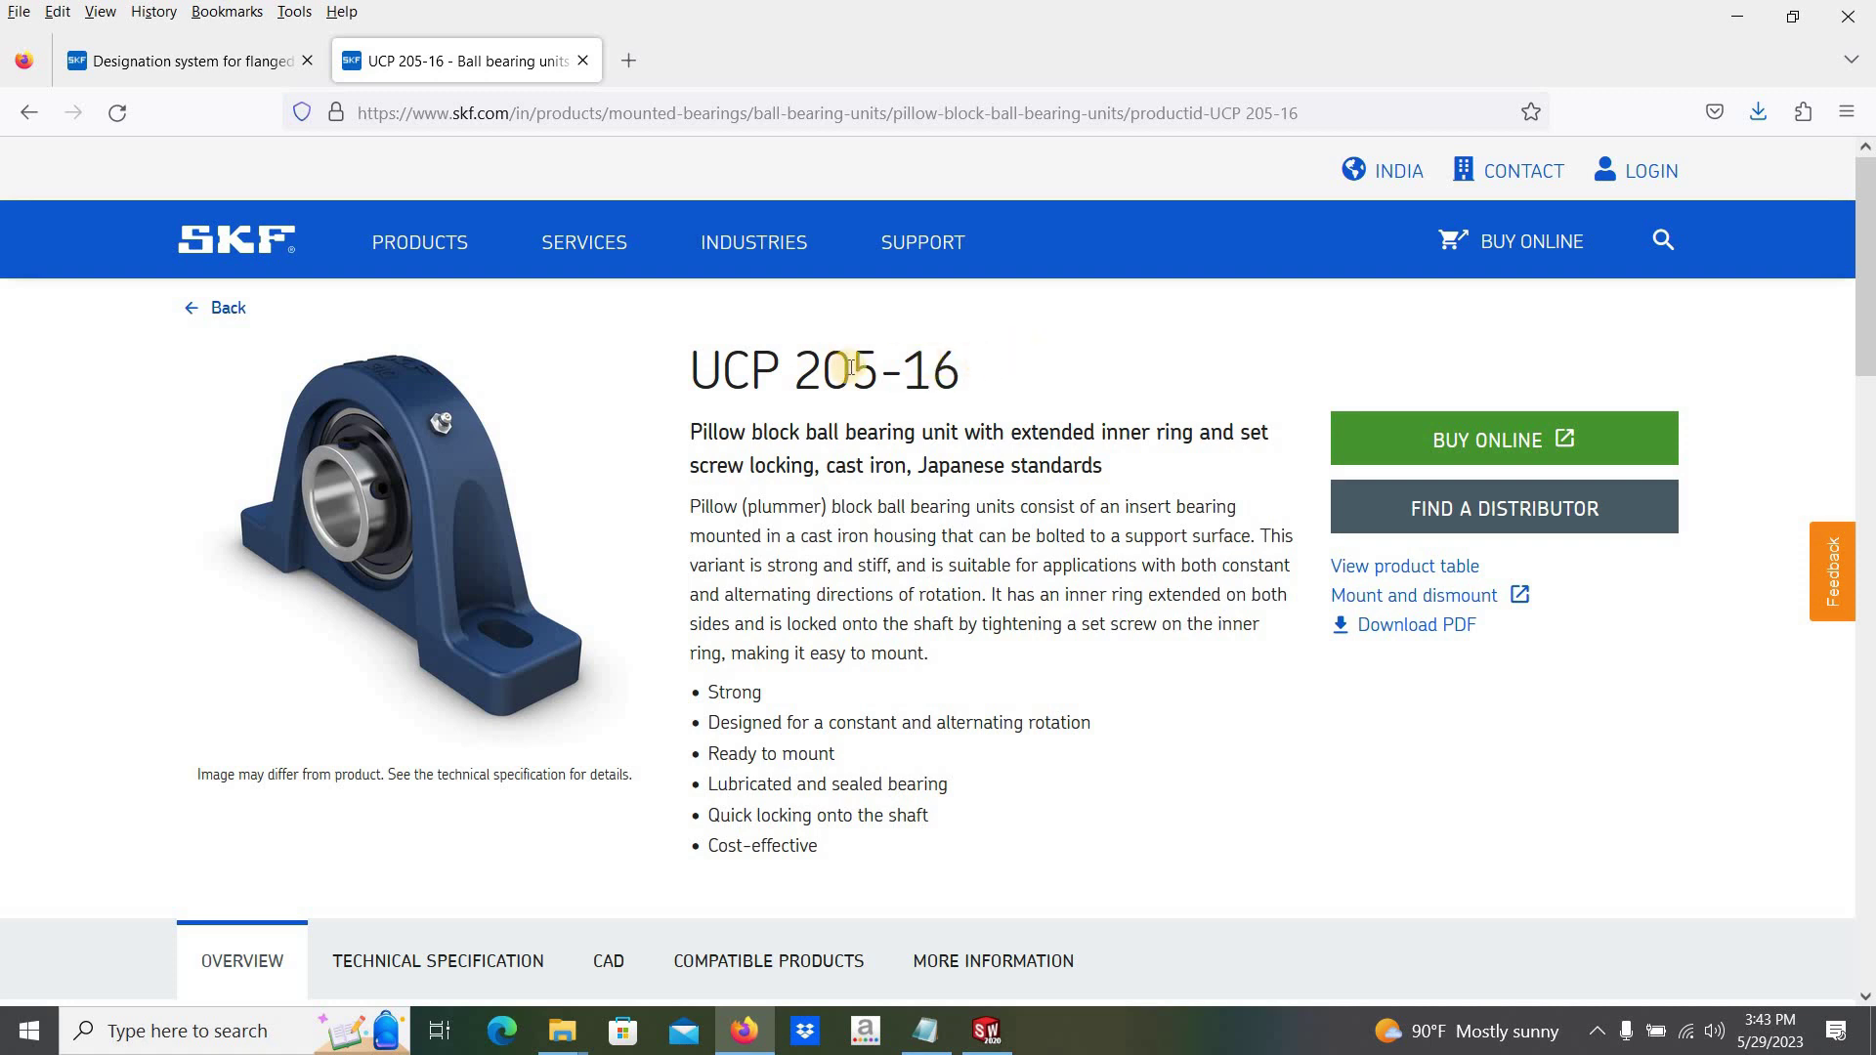
drag(801, 364, 825, 365)
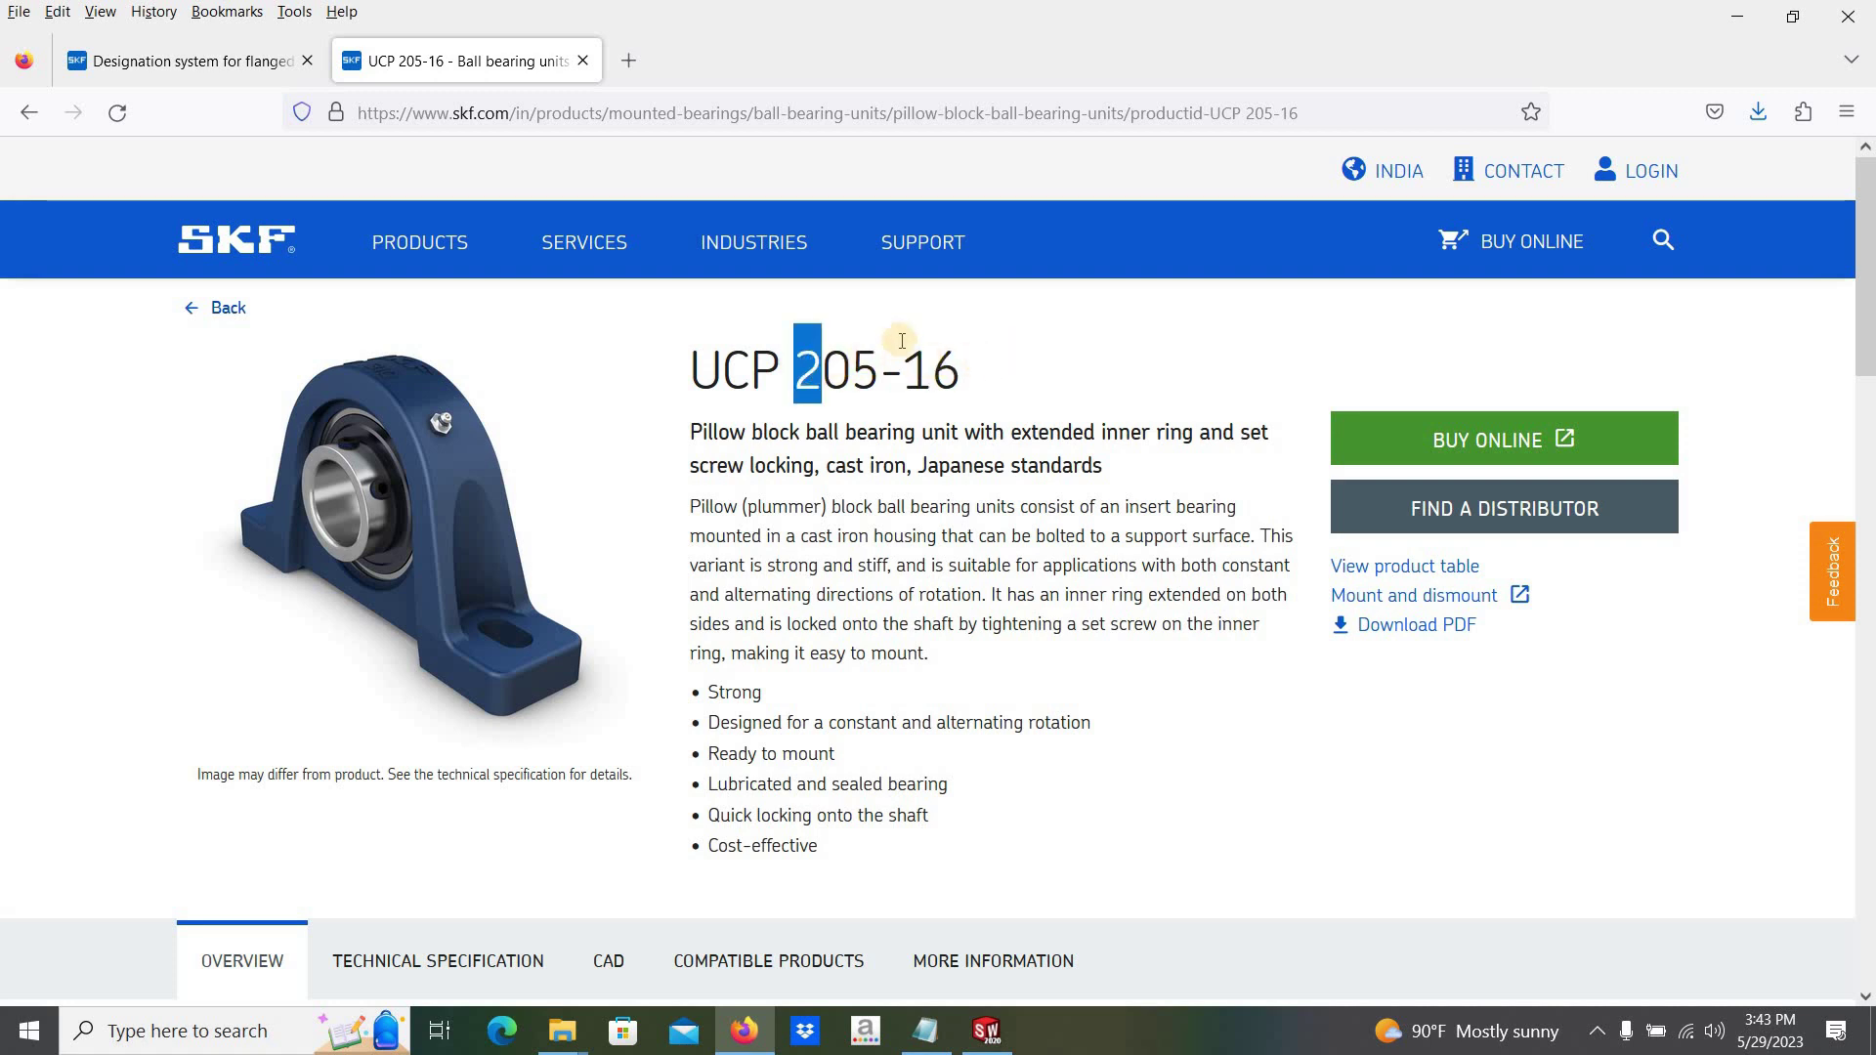
click(833, 369)
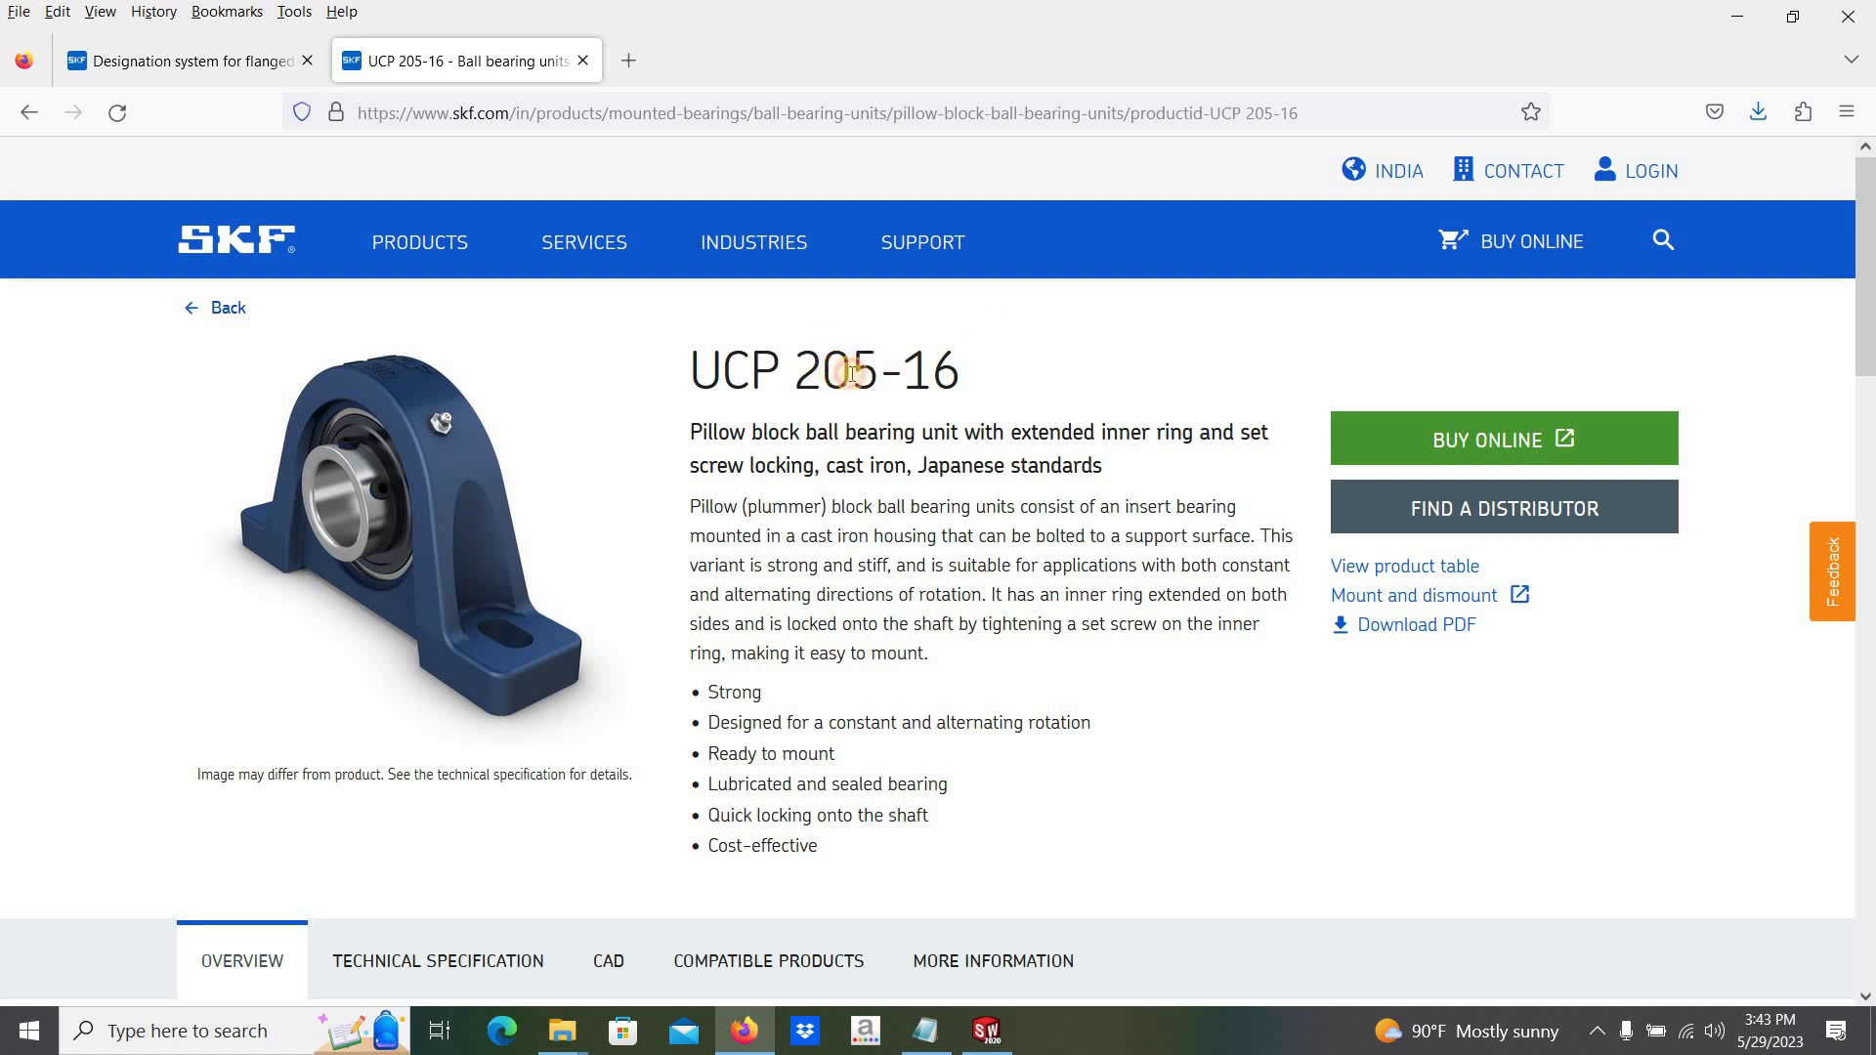
drag(851, 372, 877, 372)
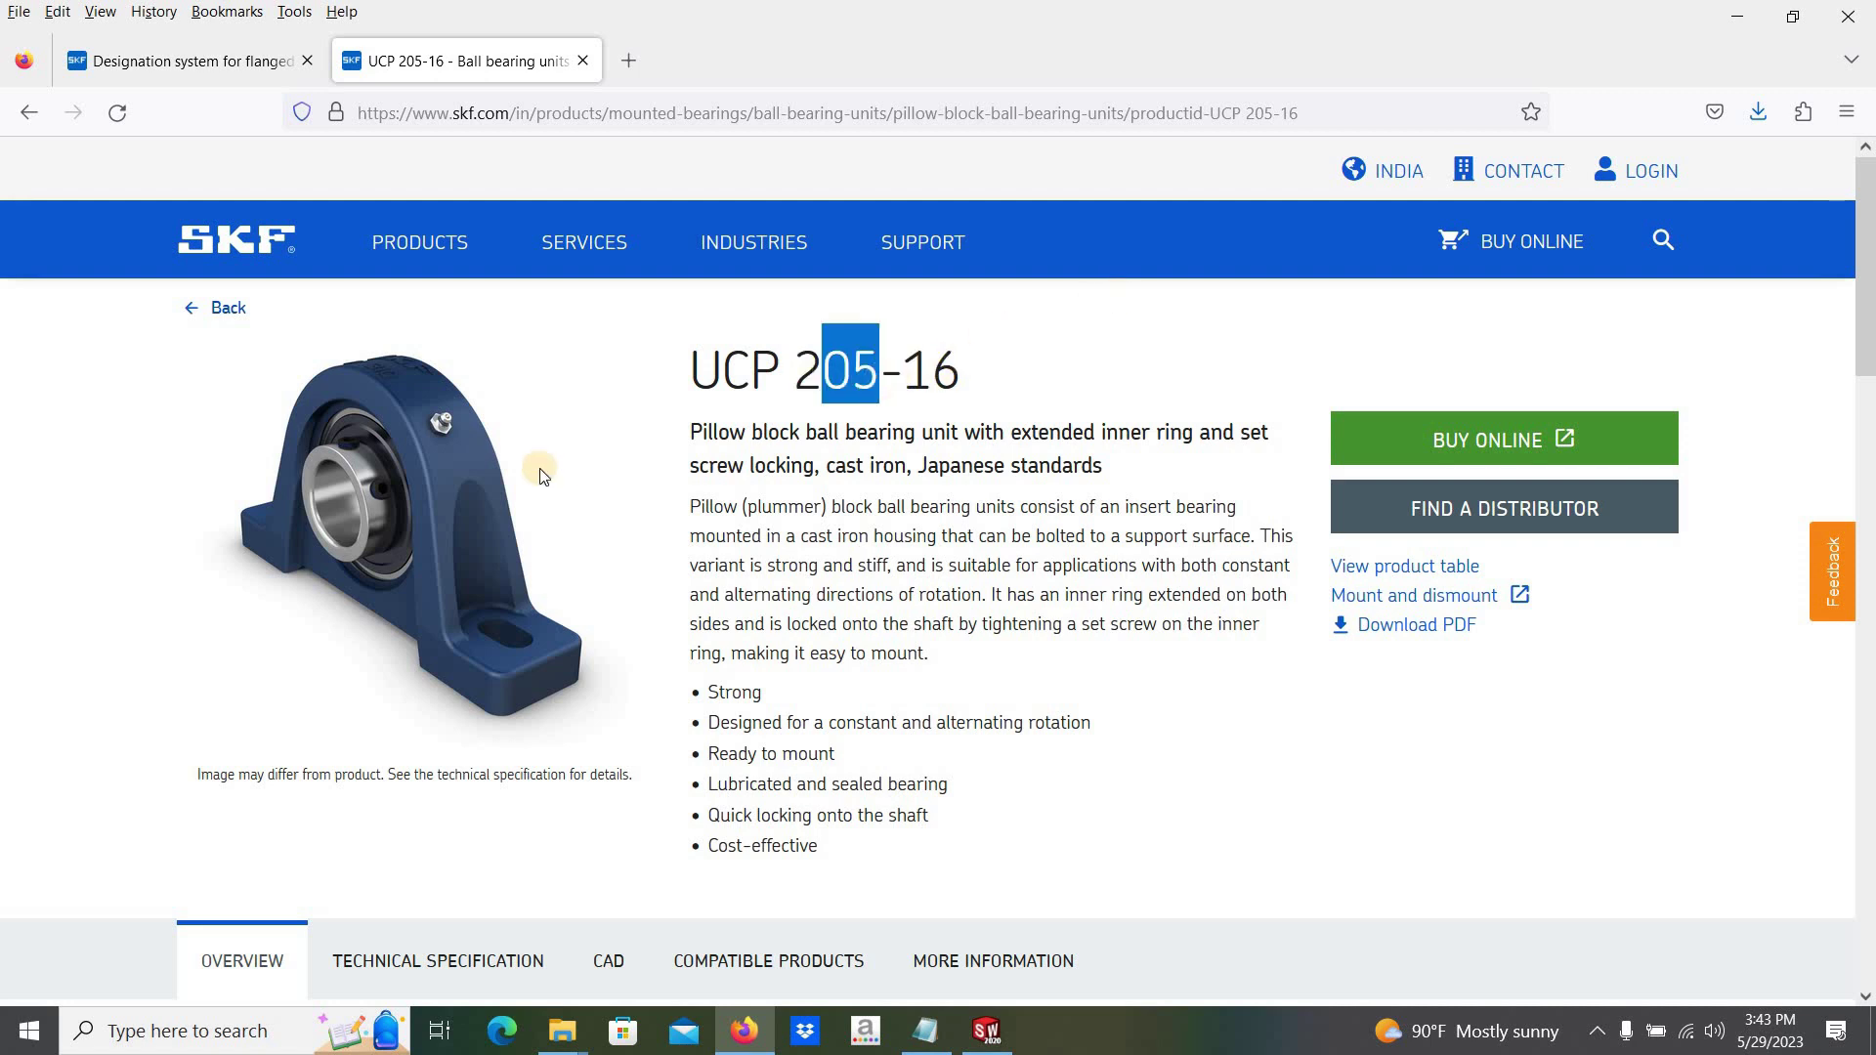
click(1047, 331)
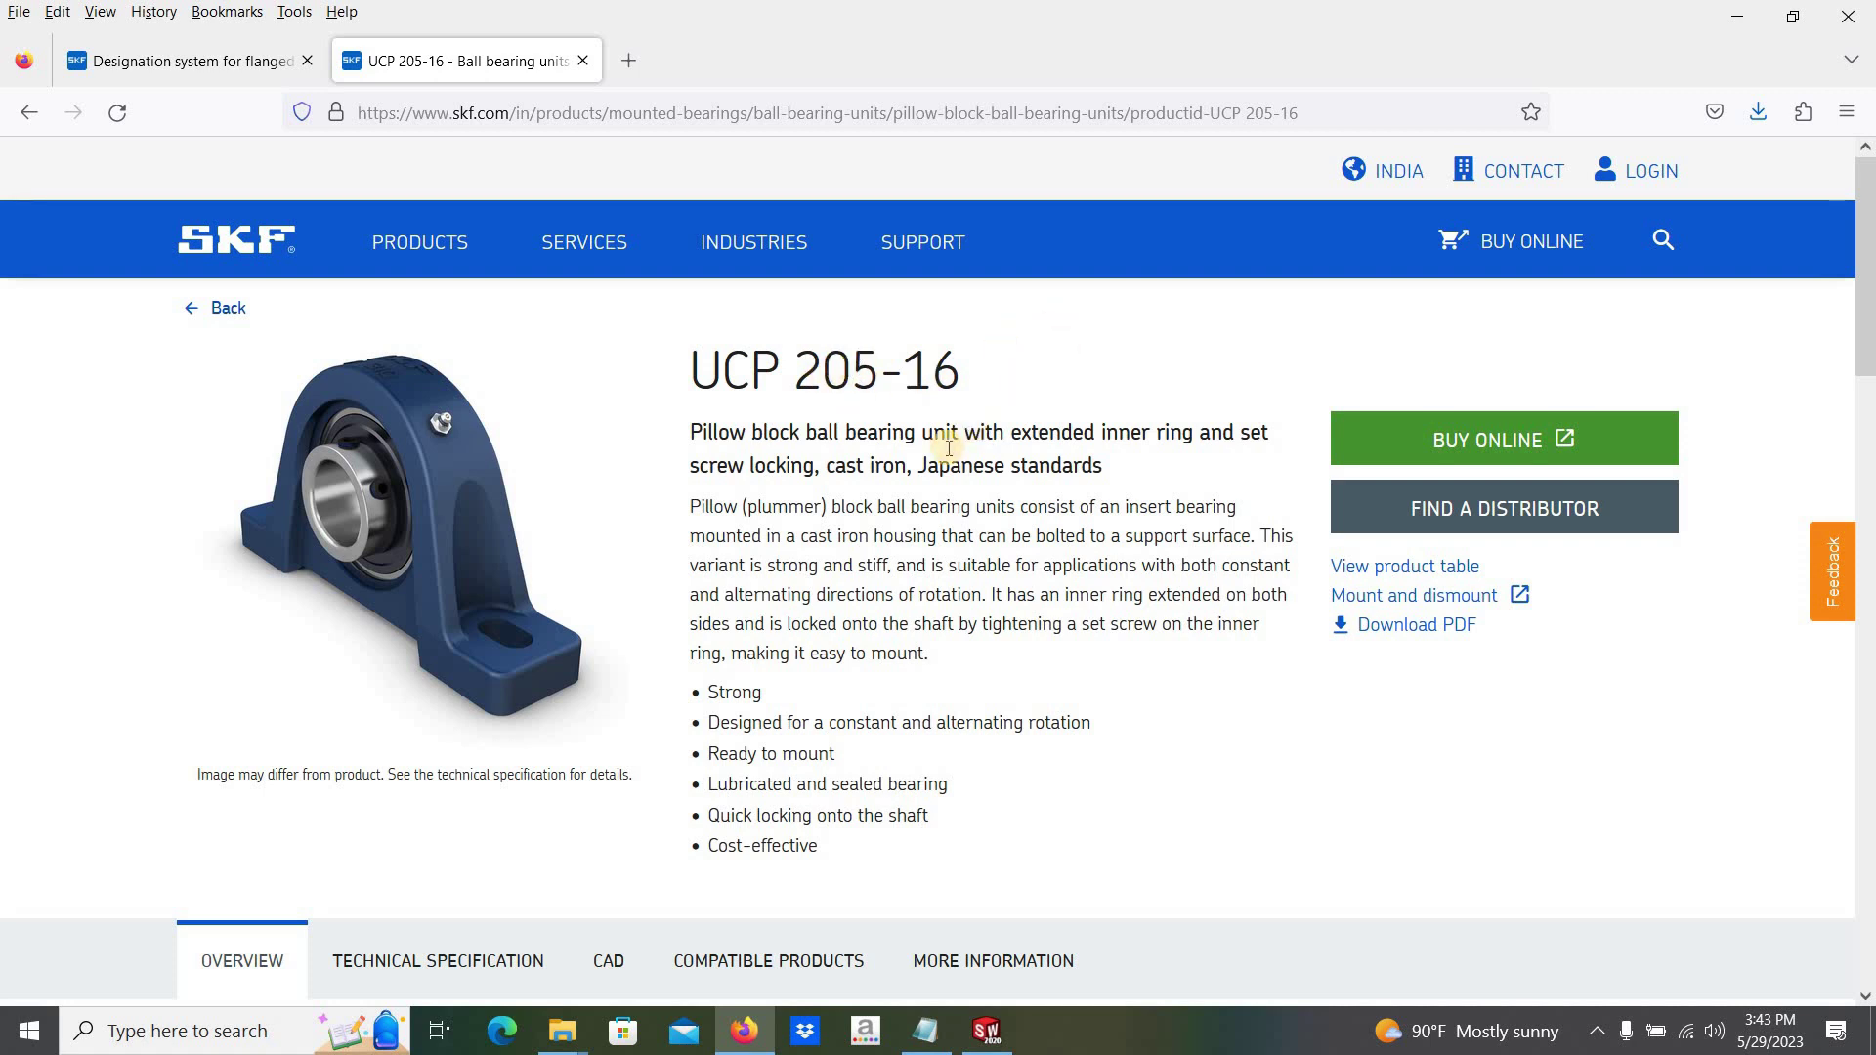
- Scroll through the UCP 205-16 specifications on the product page
scroll(925, 564, down, 2)
scroll(963, 549, up, 2)
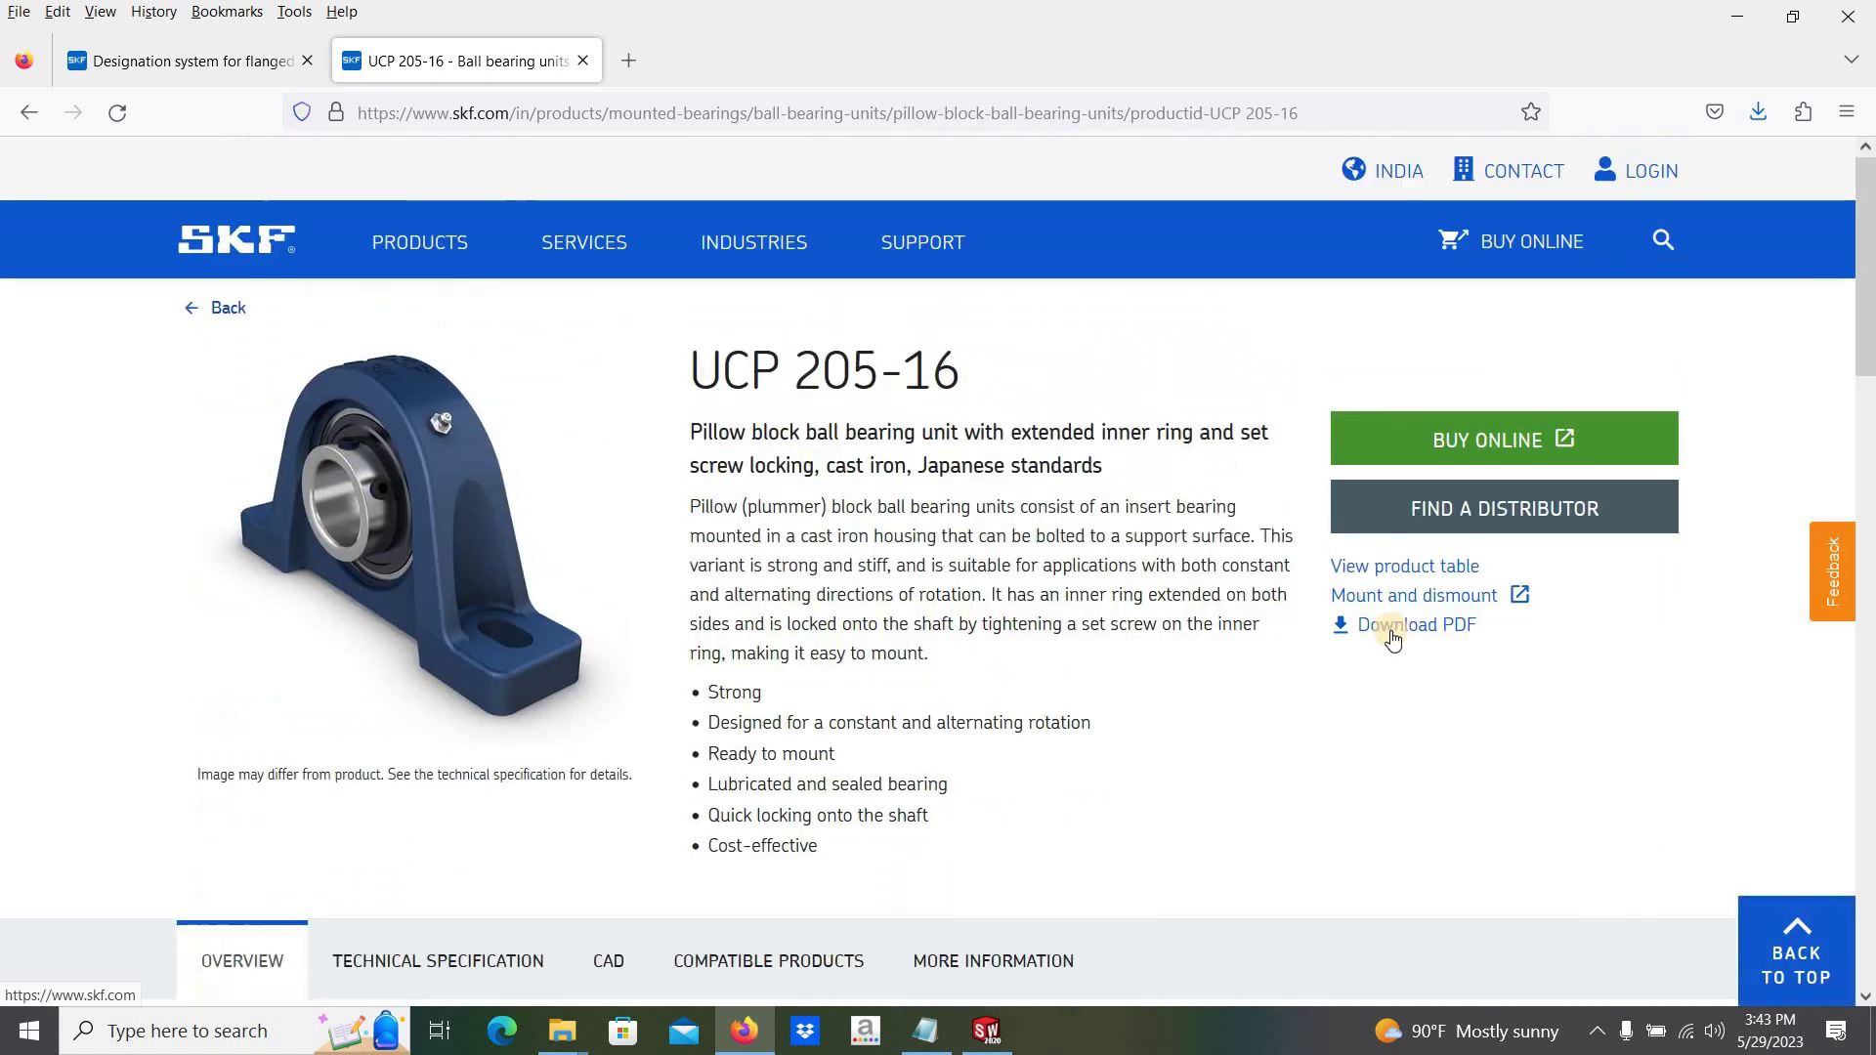
scroll(1039, 612, down, 5)
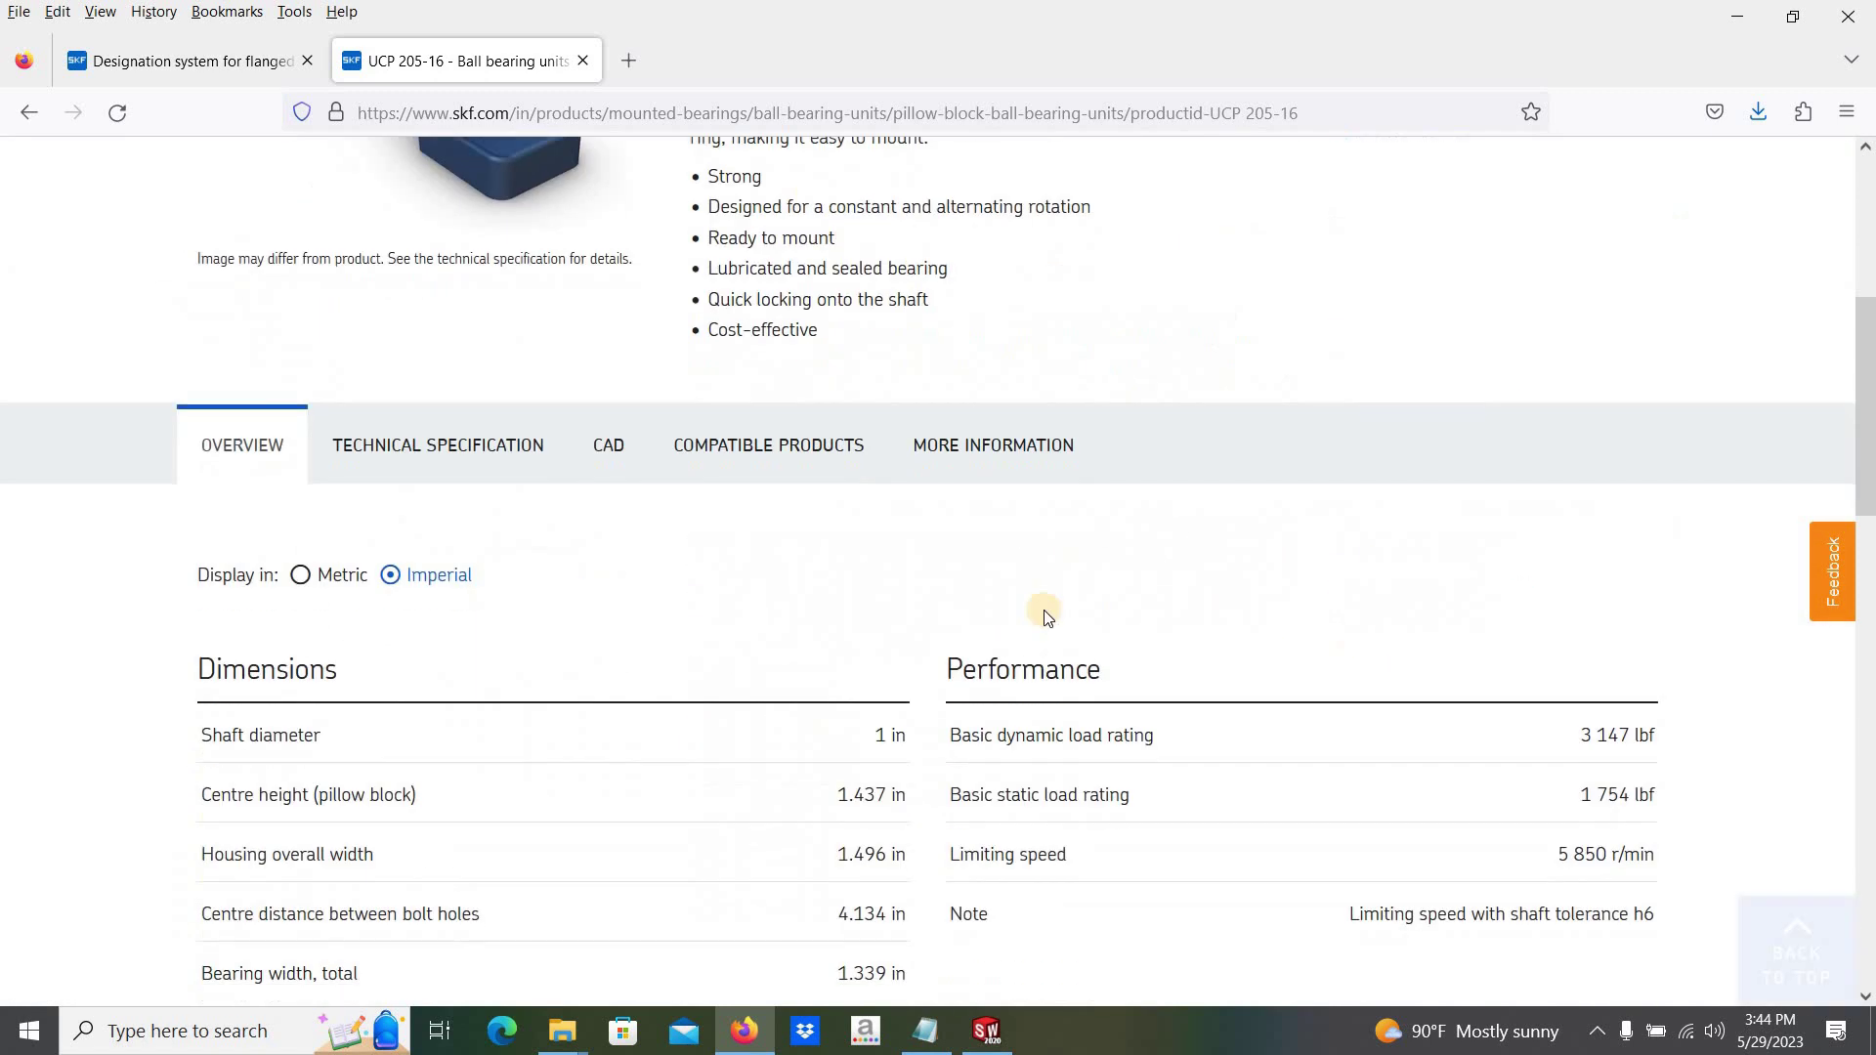
scroll(923, 611, down, 3)
scroll(918, 610, down, 4)
scroll(908, 608, down, 4)
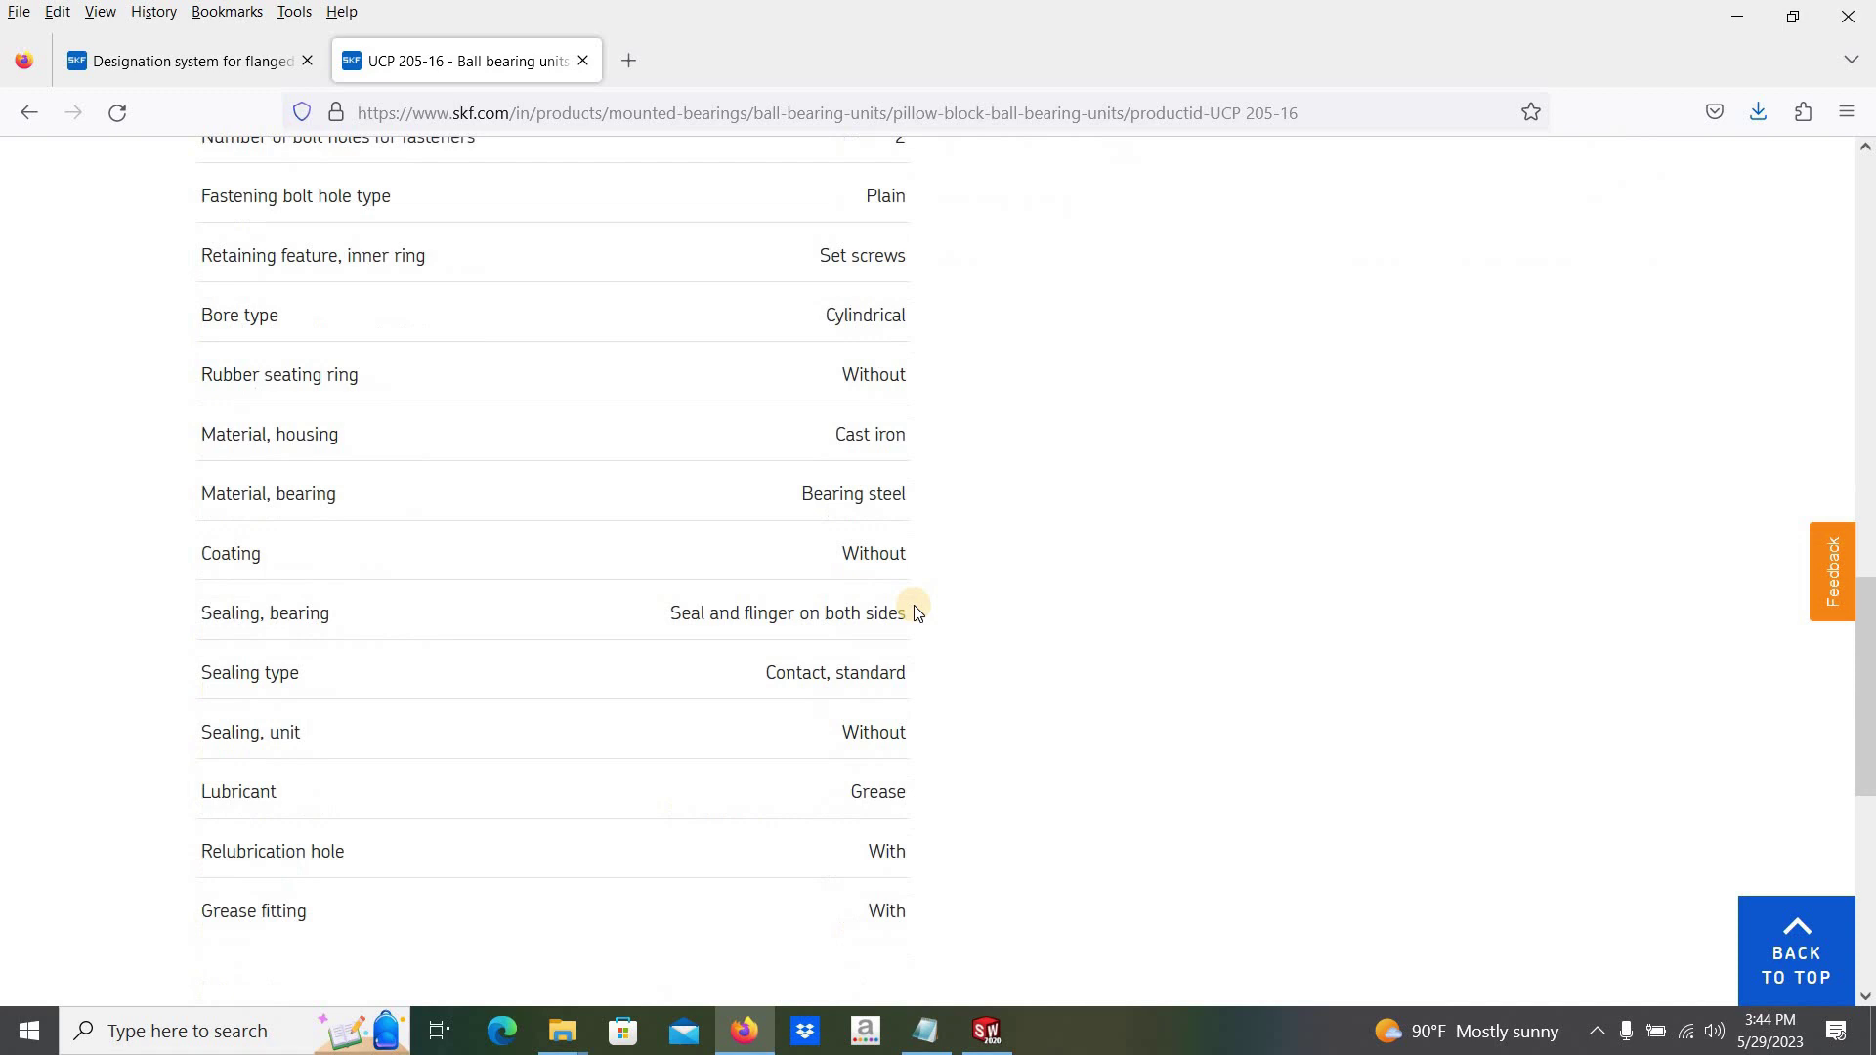
scroll(1026, 613, down, 4)
scroll(1192, 615, up, 12)
scroll(1251, 615, up, 8)
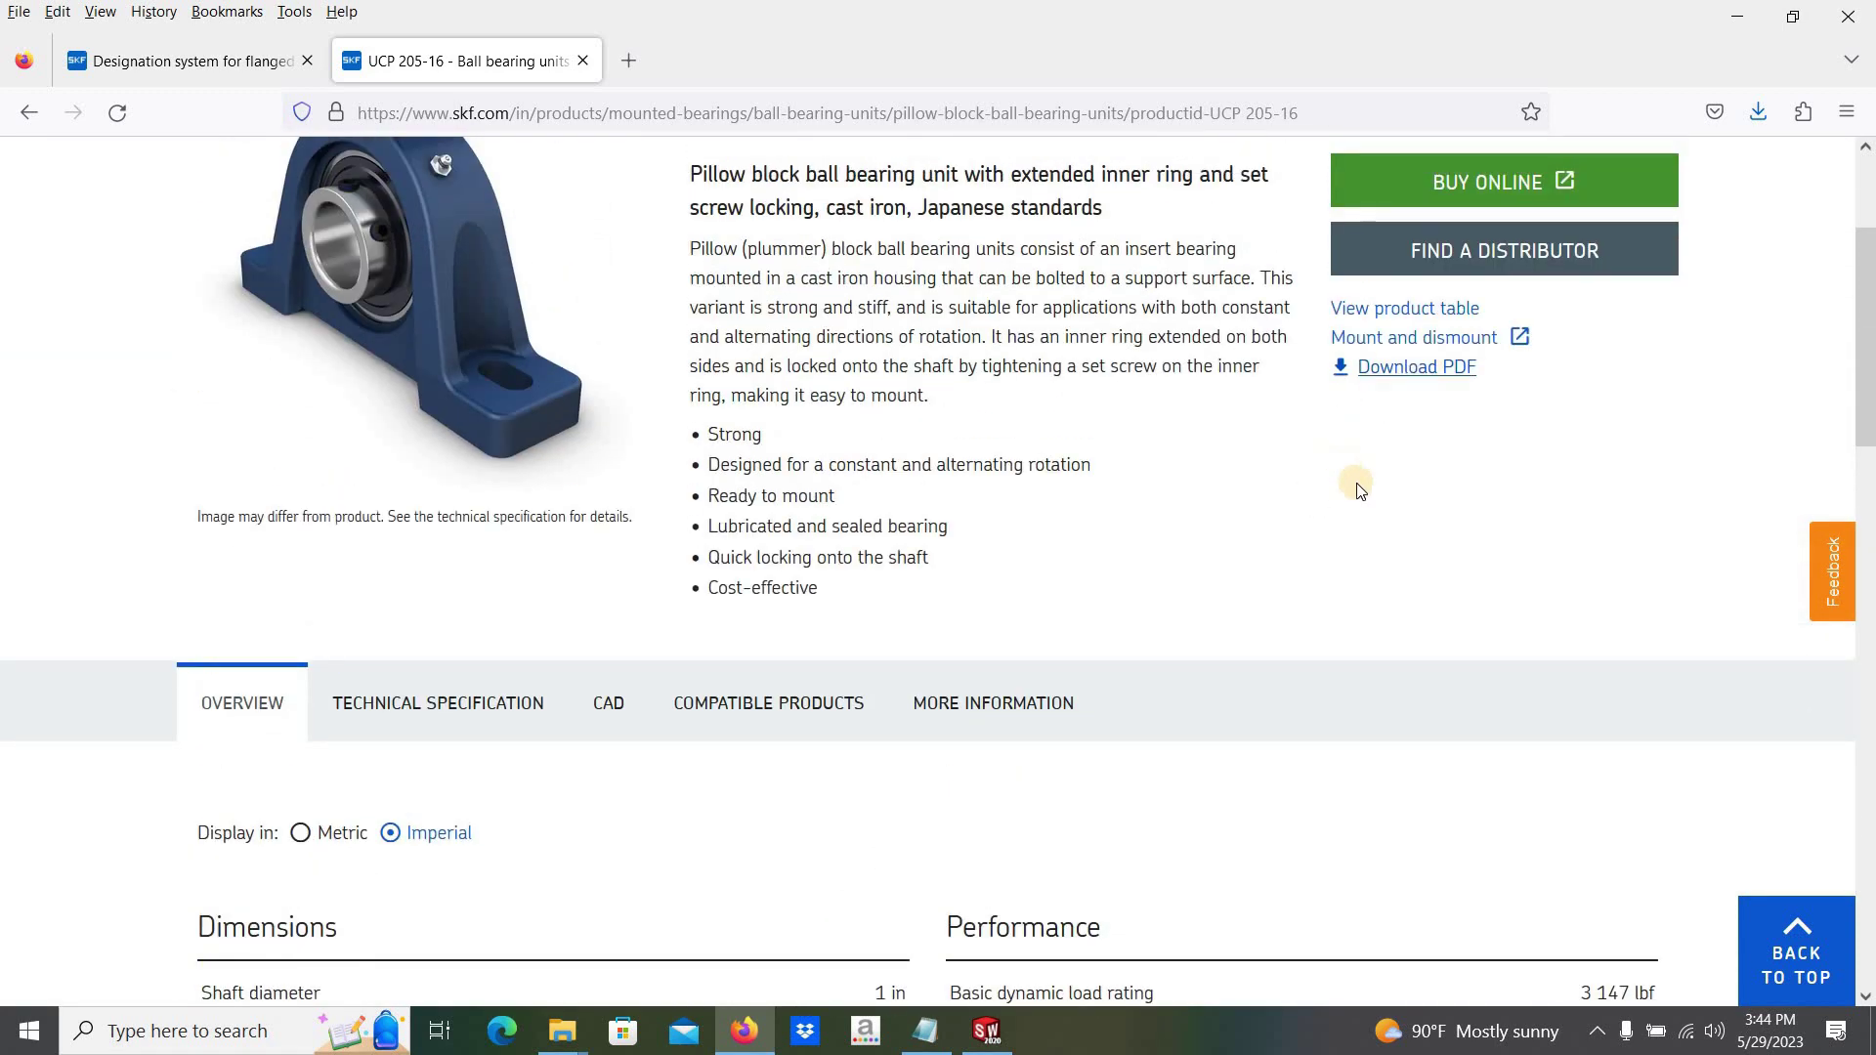
scroll(1270, 548, up, 3)
scroll(1183, 581, down, 5)
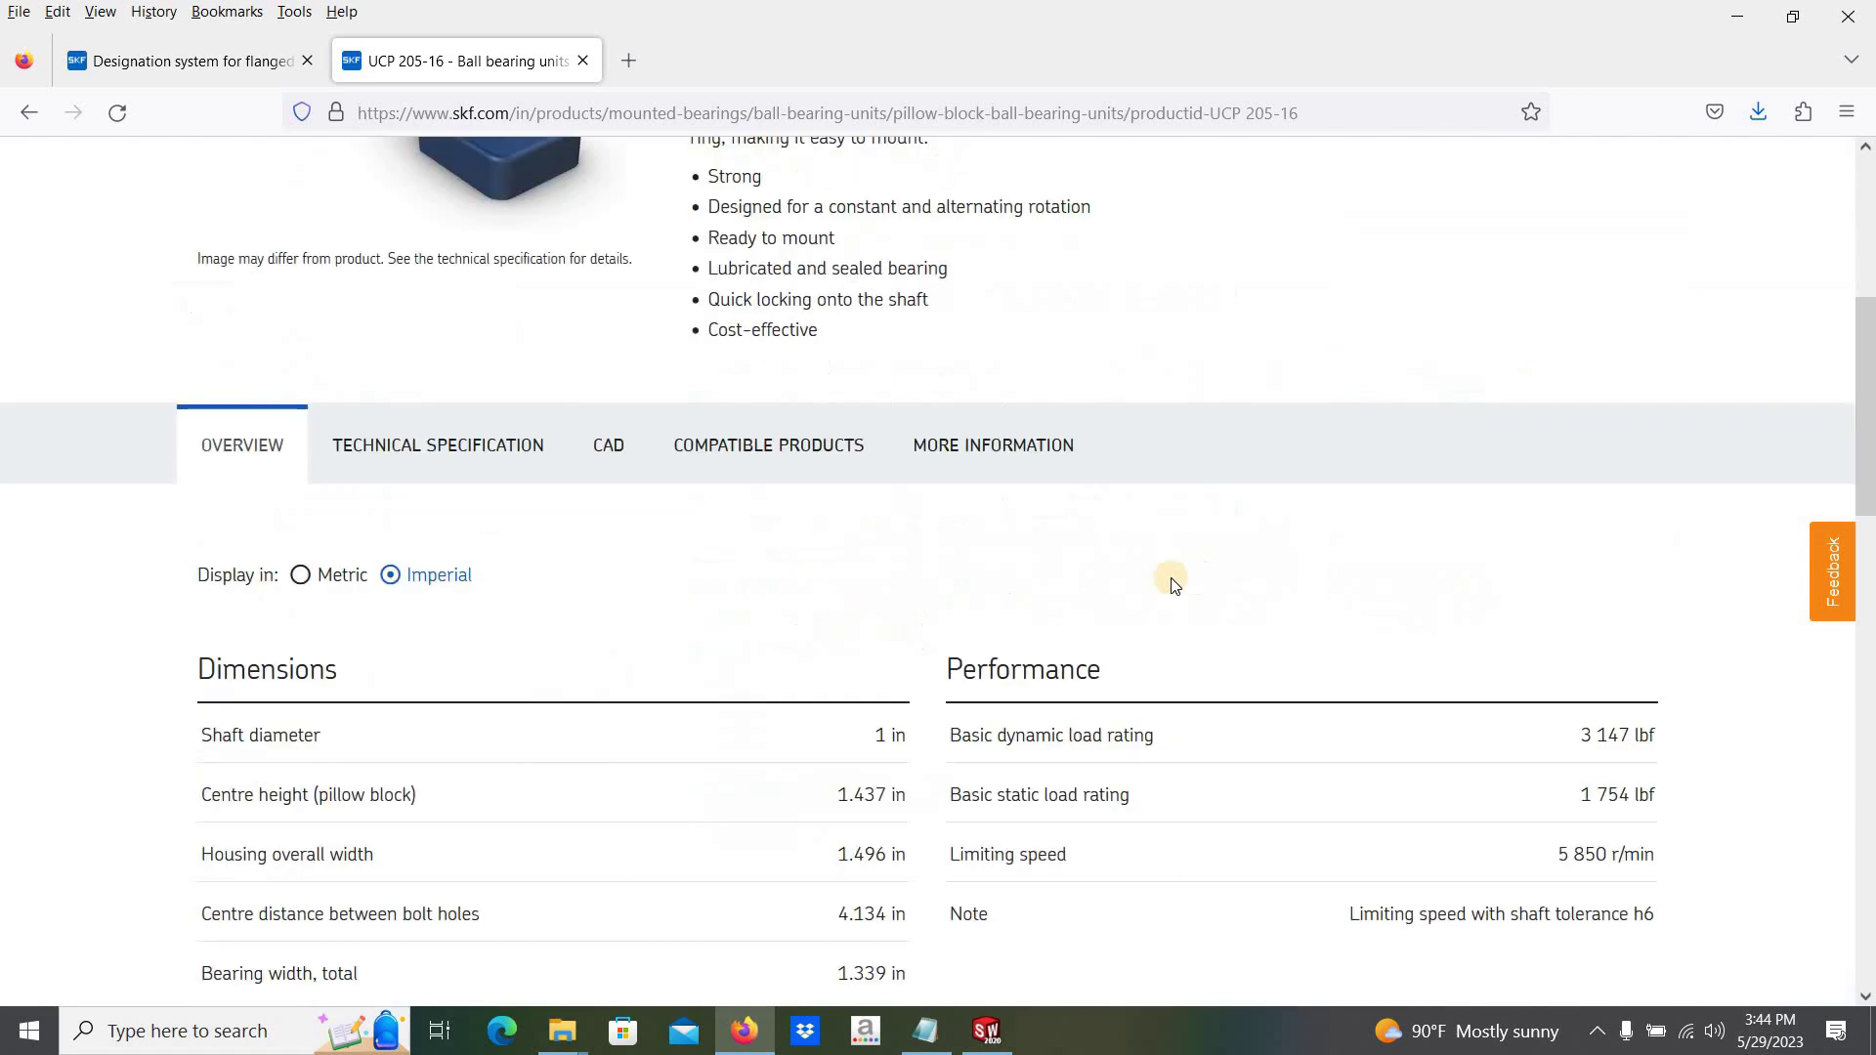
- Choose SolidWorks (>=2015) as the CAD file format, bringing up the 3D preview
click(606, 476)
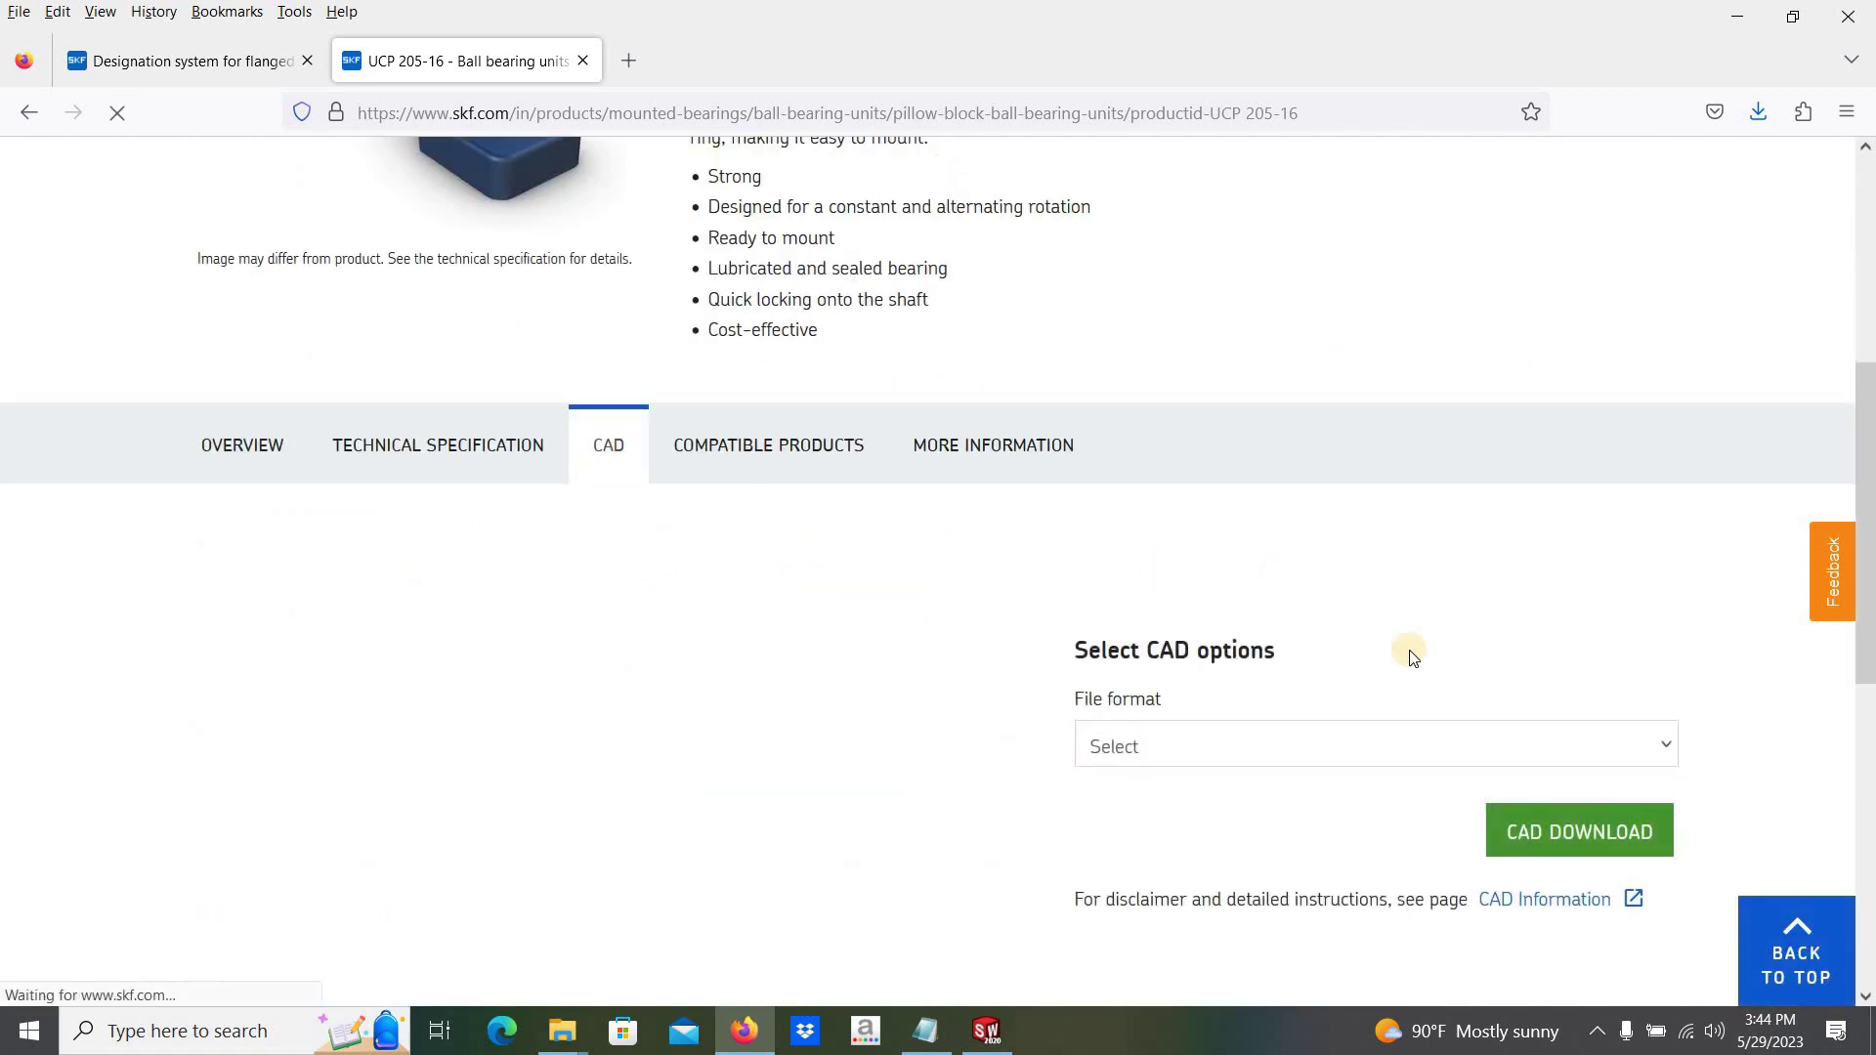
click(1665, 749)
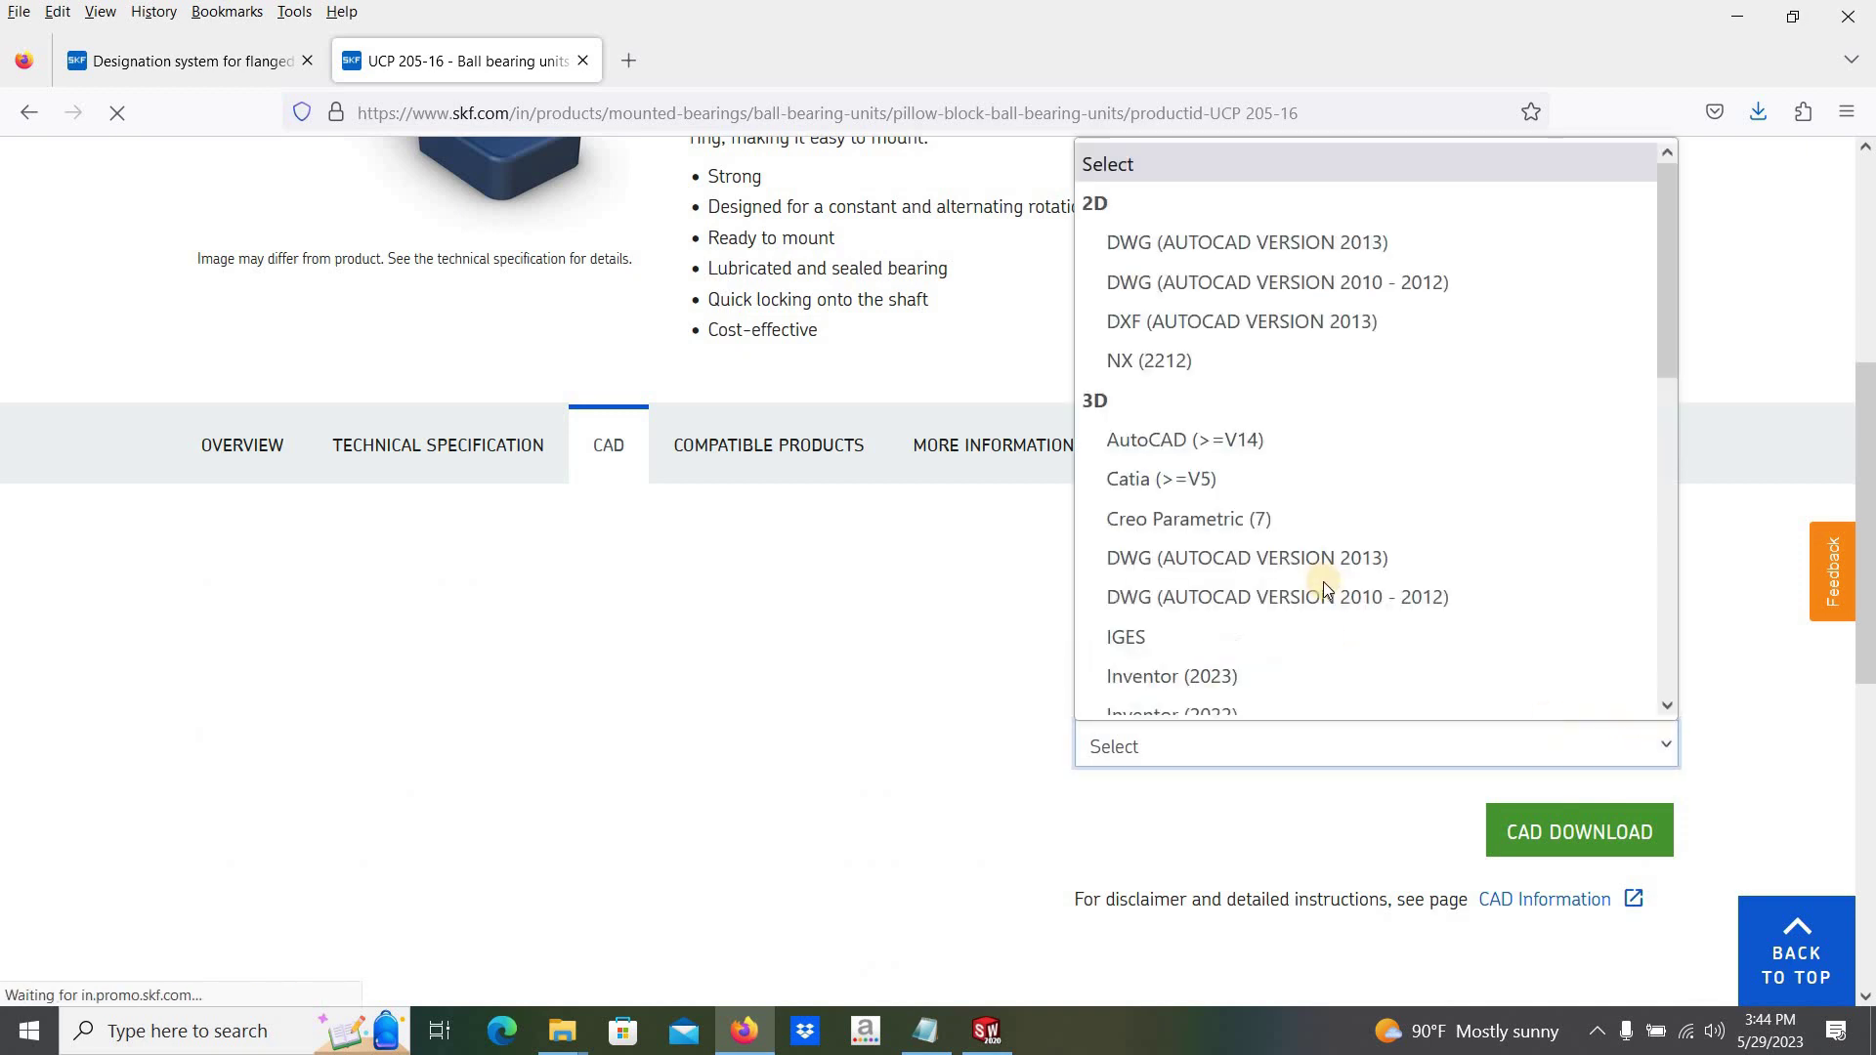
scroll(1322, 583, down, 5)
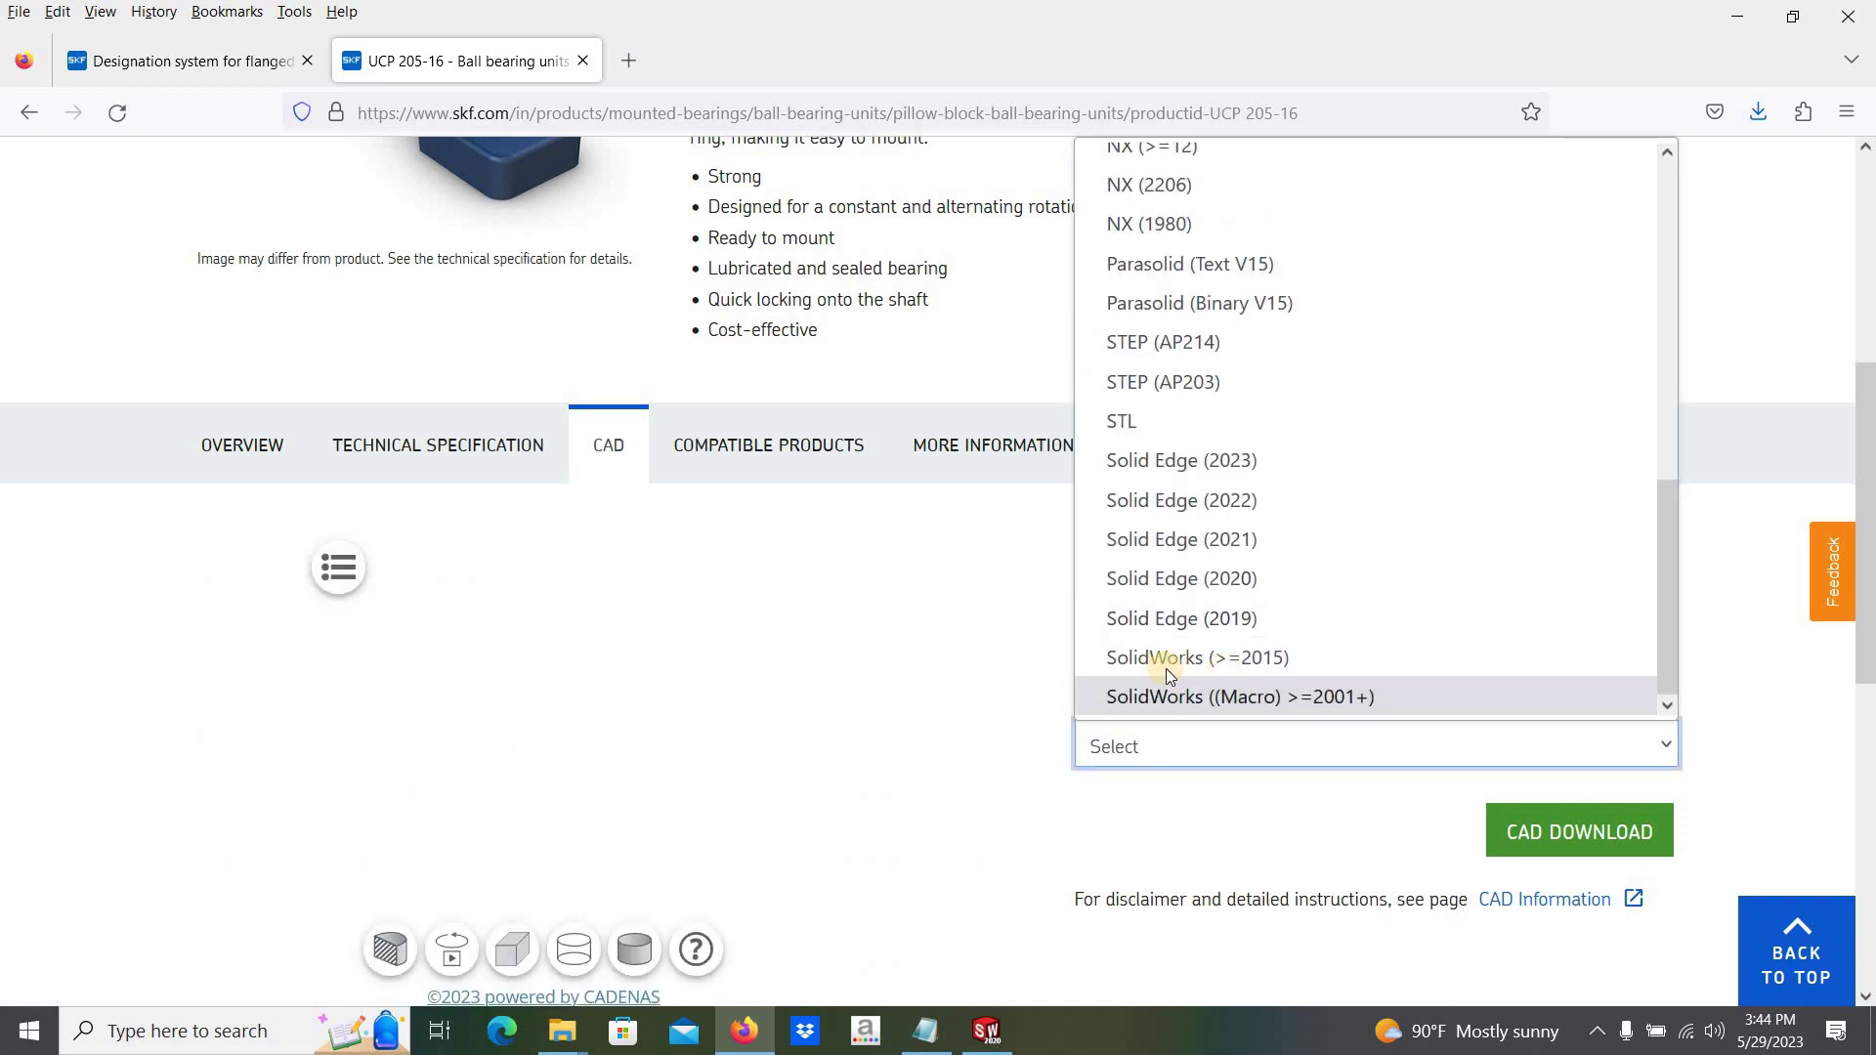
click(1257, 657)
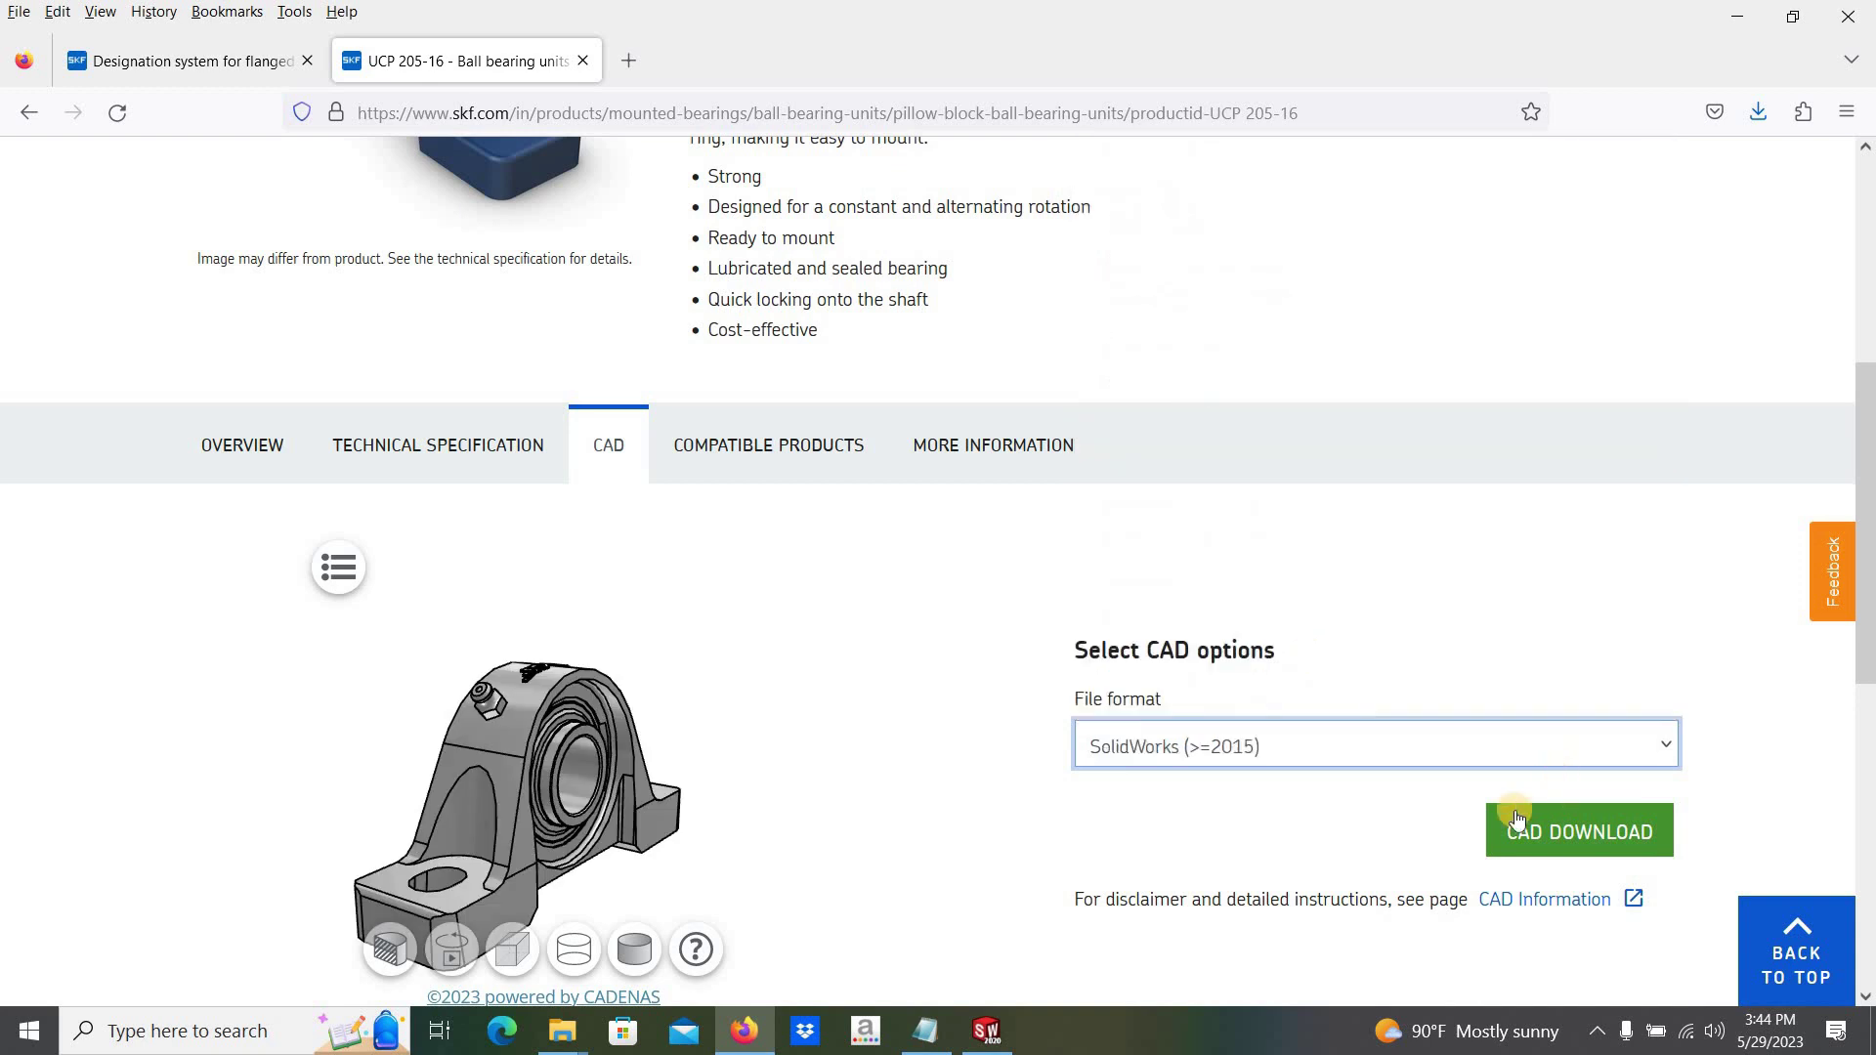
scroll(473, 626, down, 3)
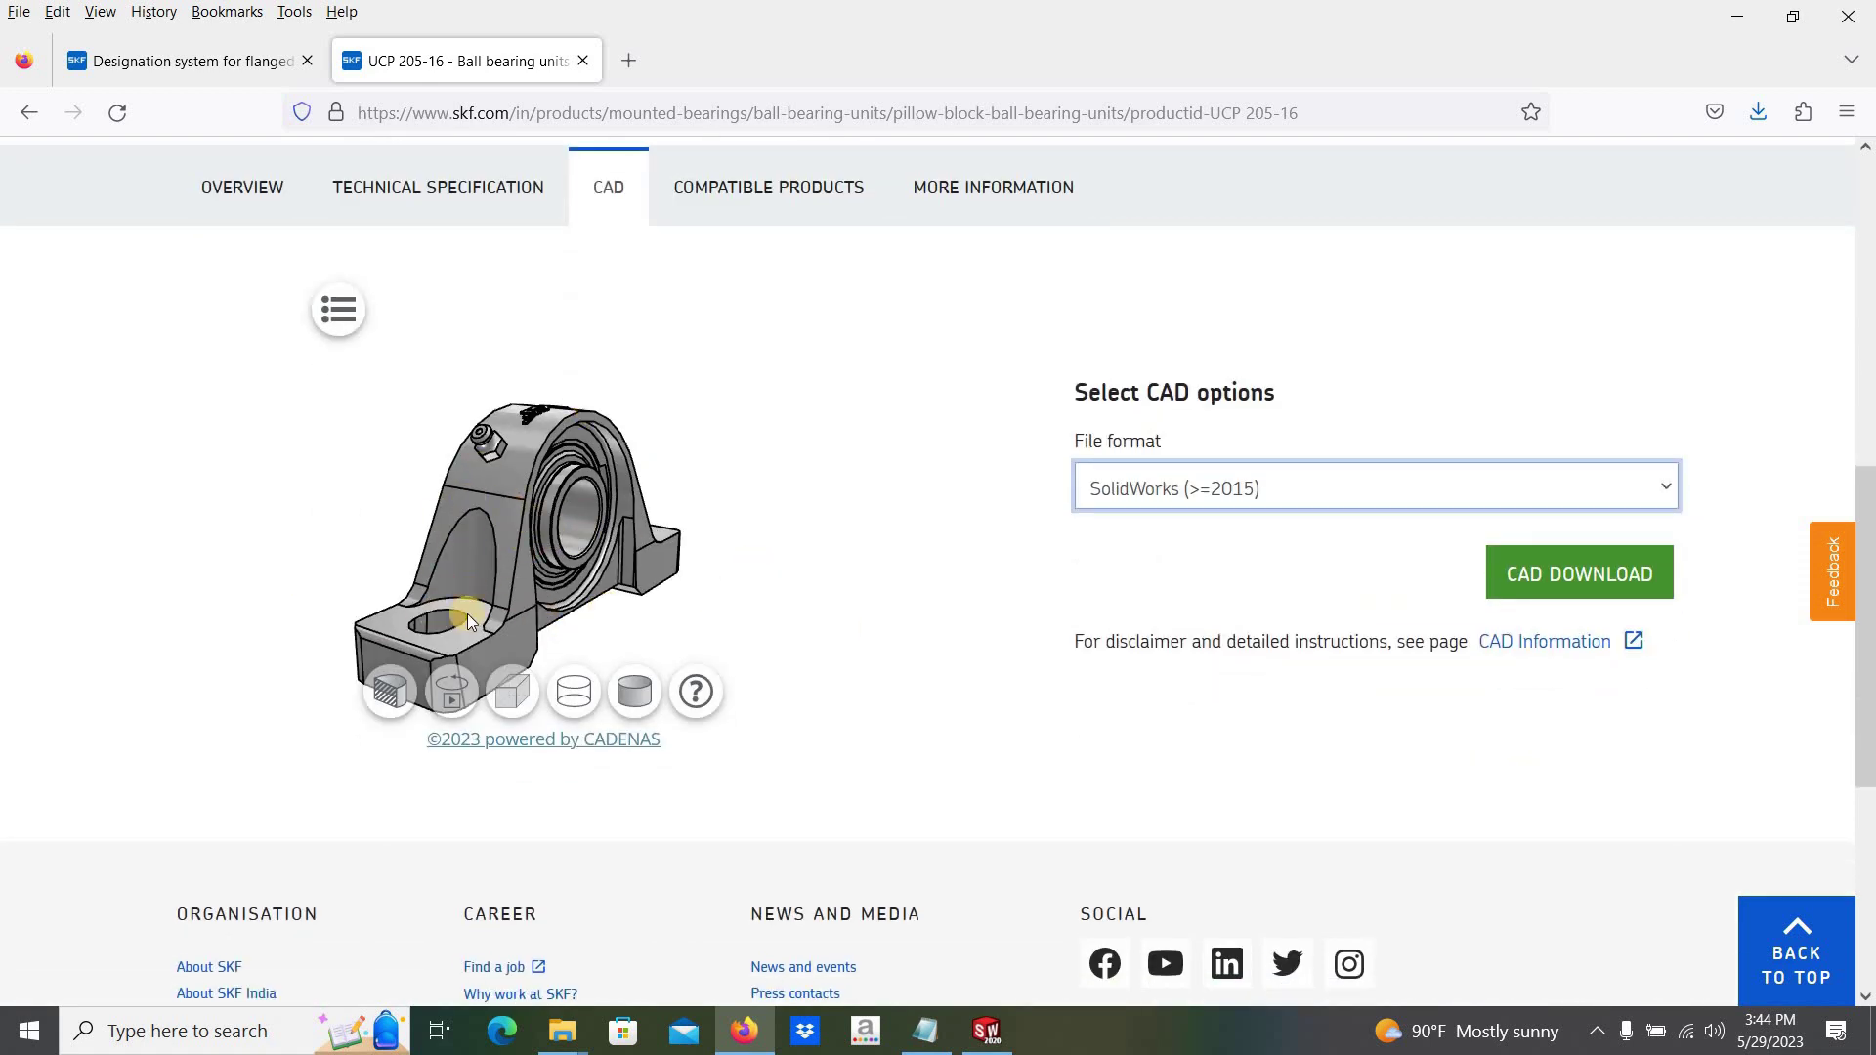
- Download the CAD ZIP into a new '1 inch pillow block' folder under bearings
click(1561, 577)
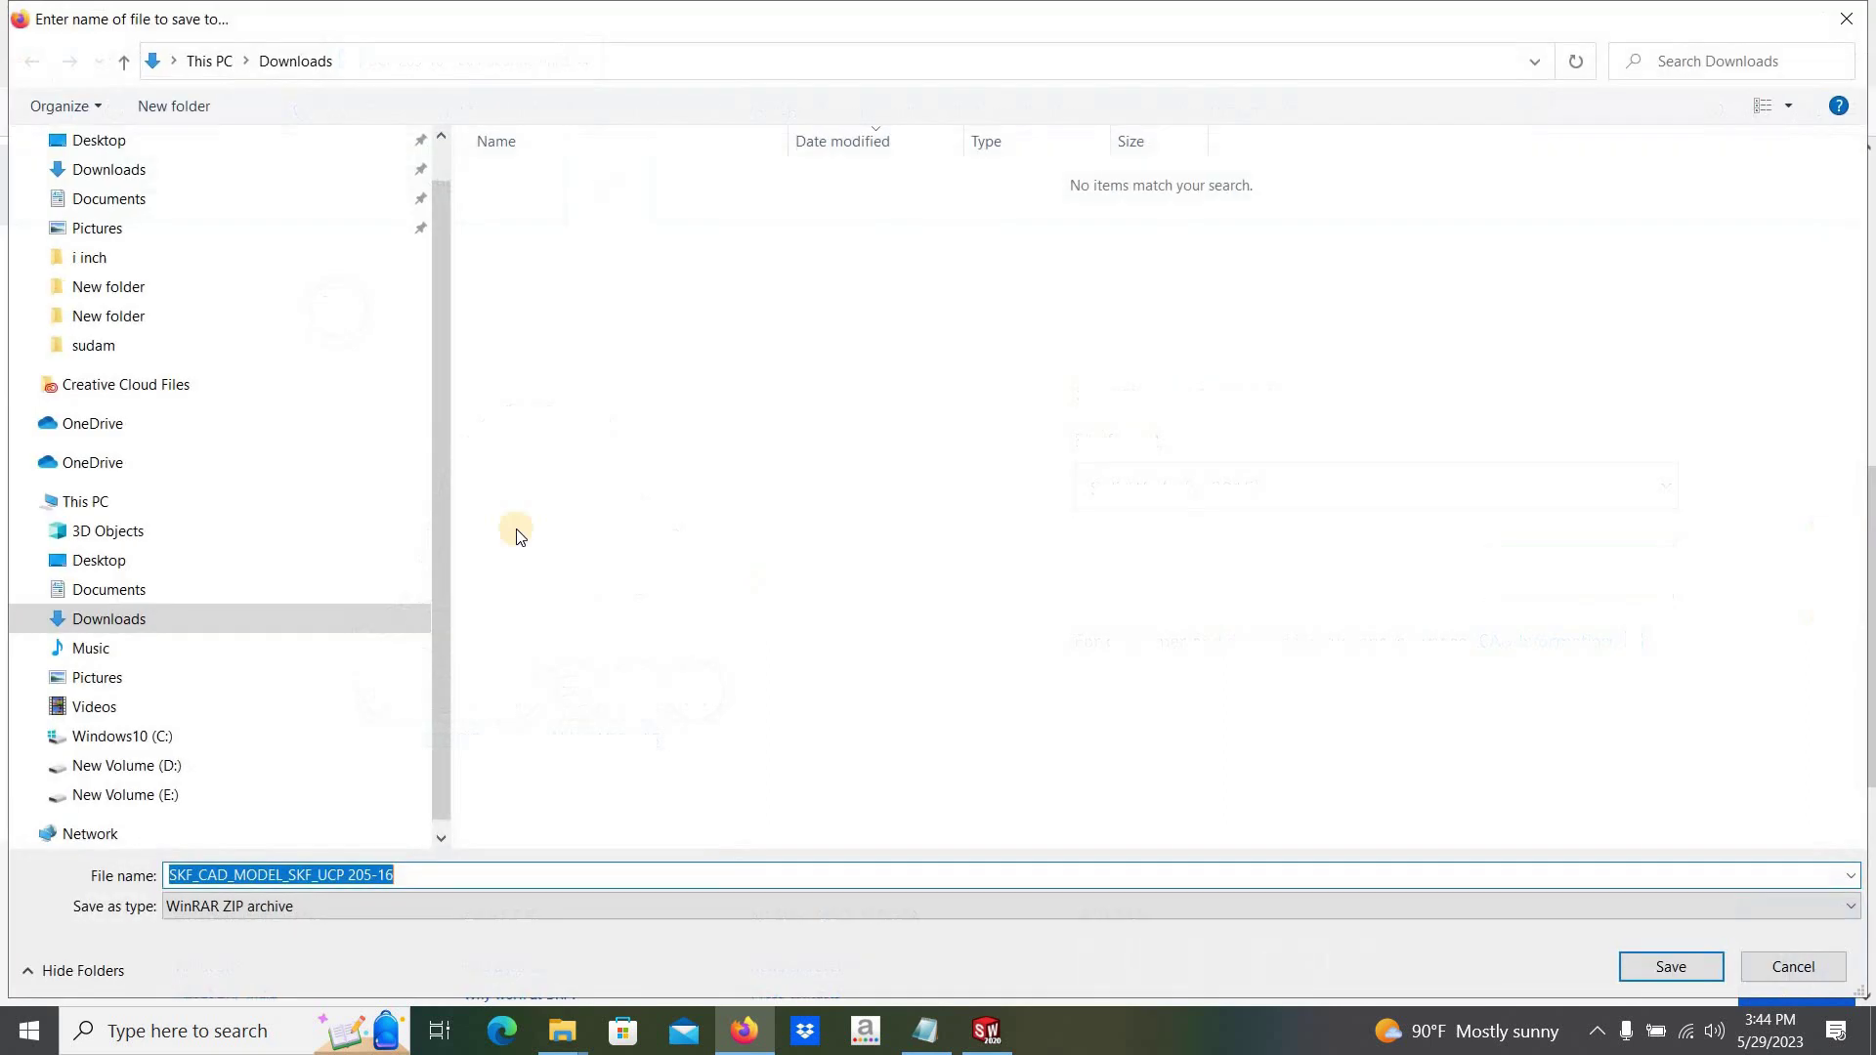
click(115, 139)
click(204, 113)
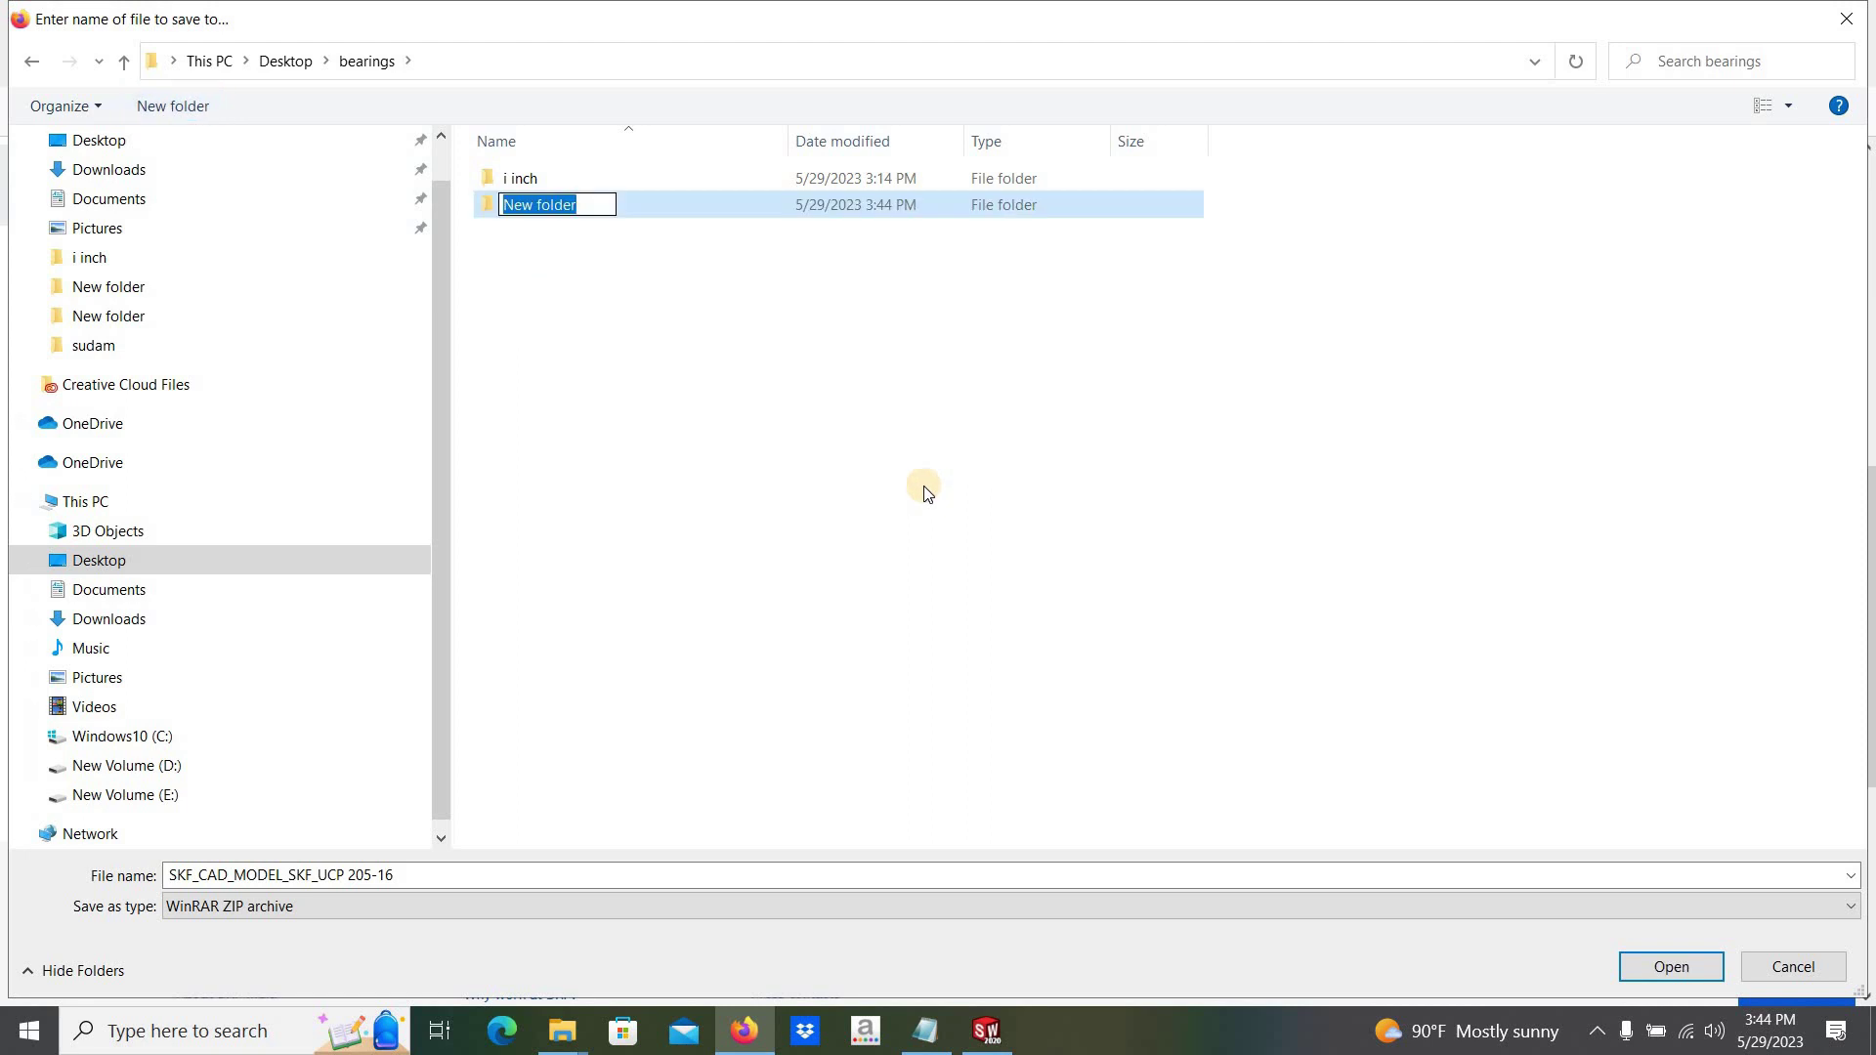
text(1 inch pillow block)
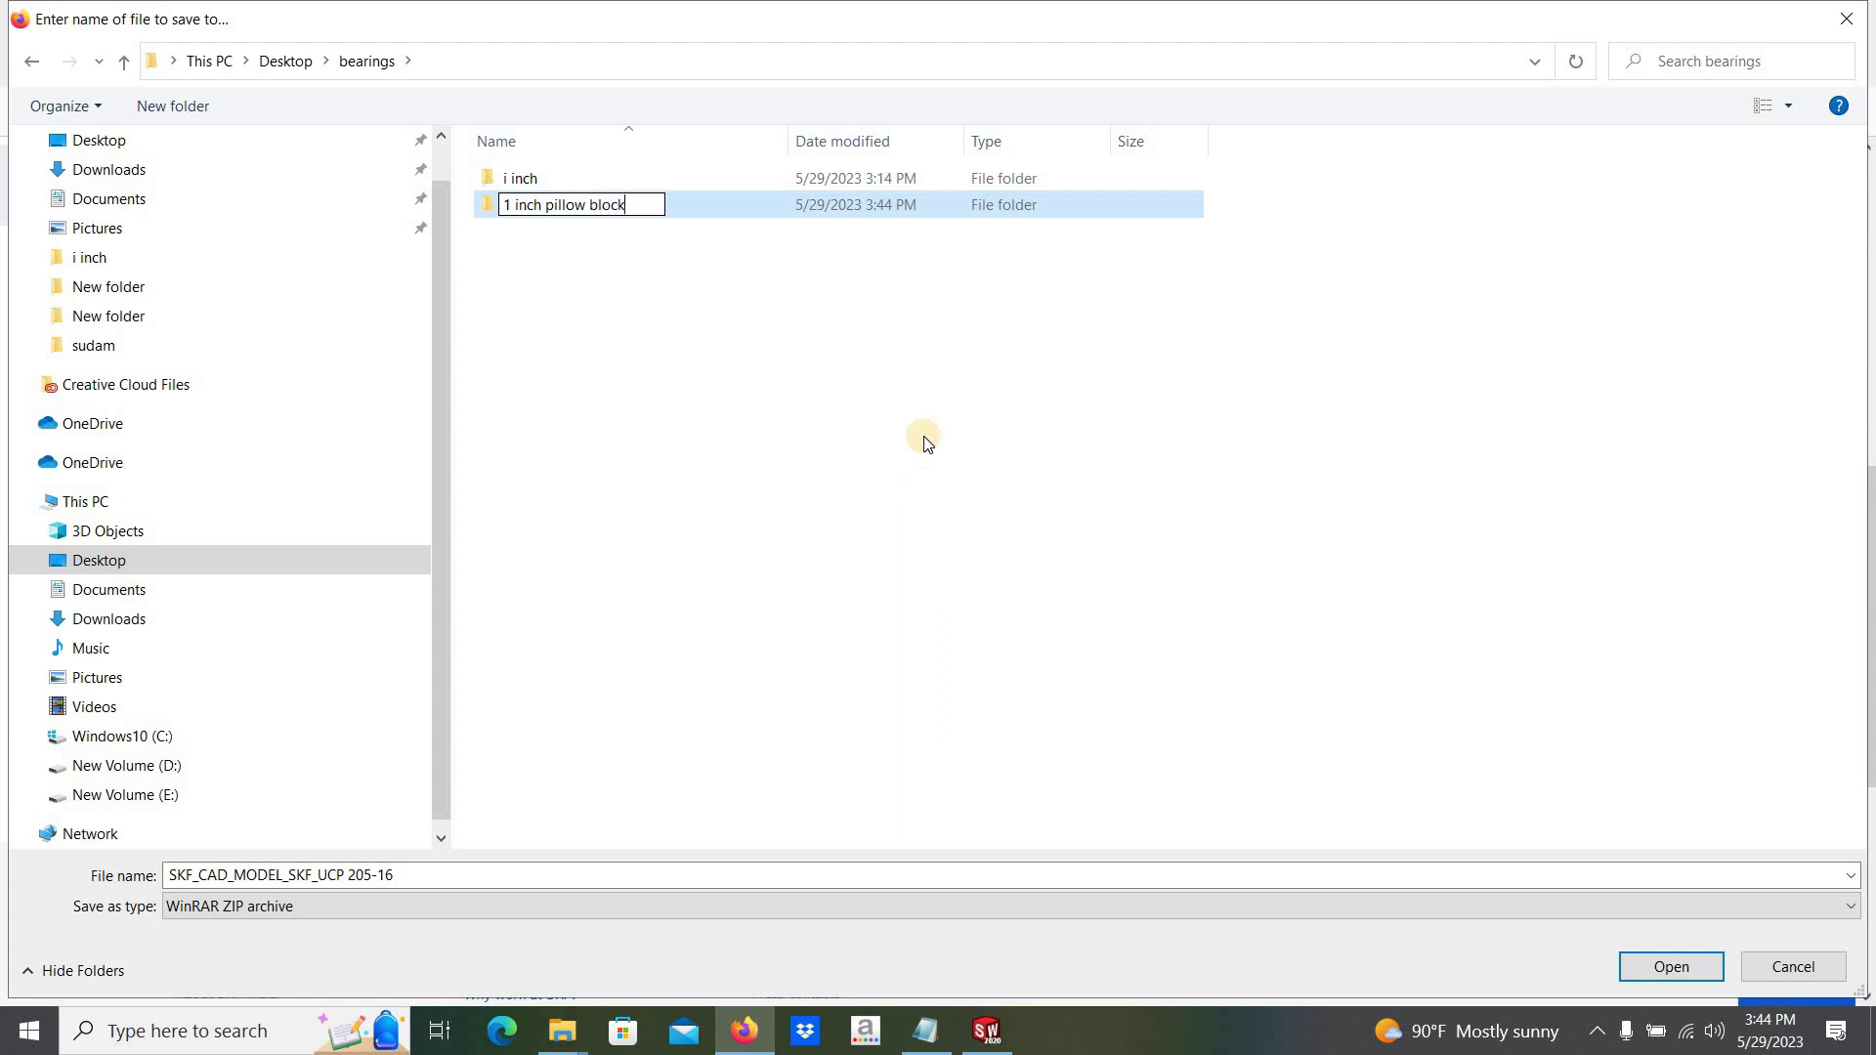
key(Return)
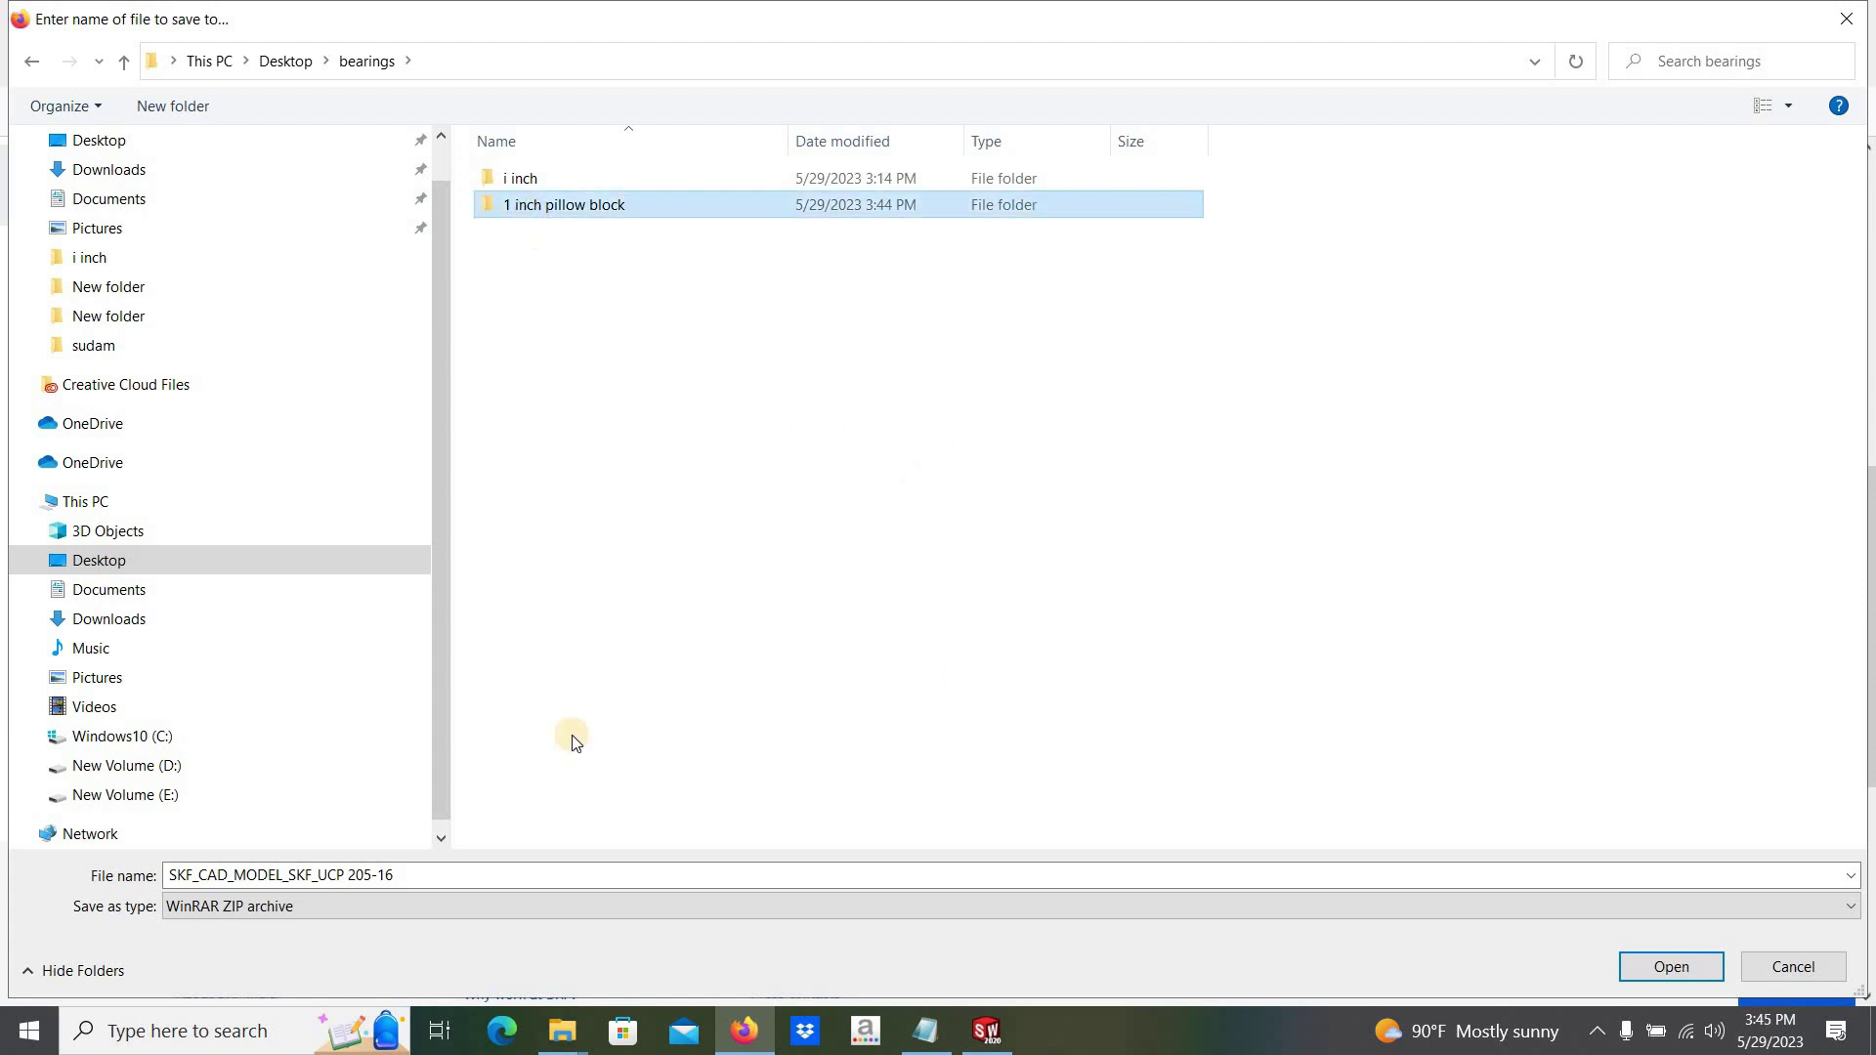
click(1640, 966)
click(1658, 973)
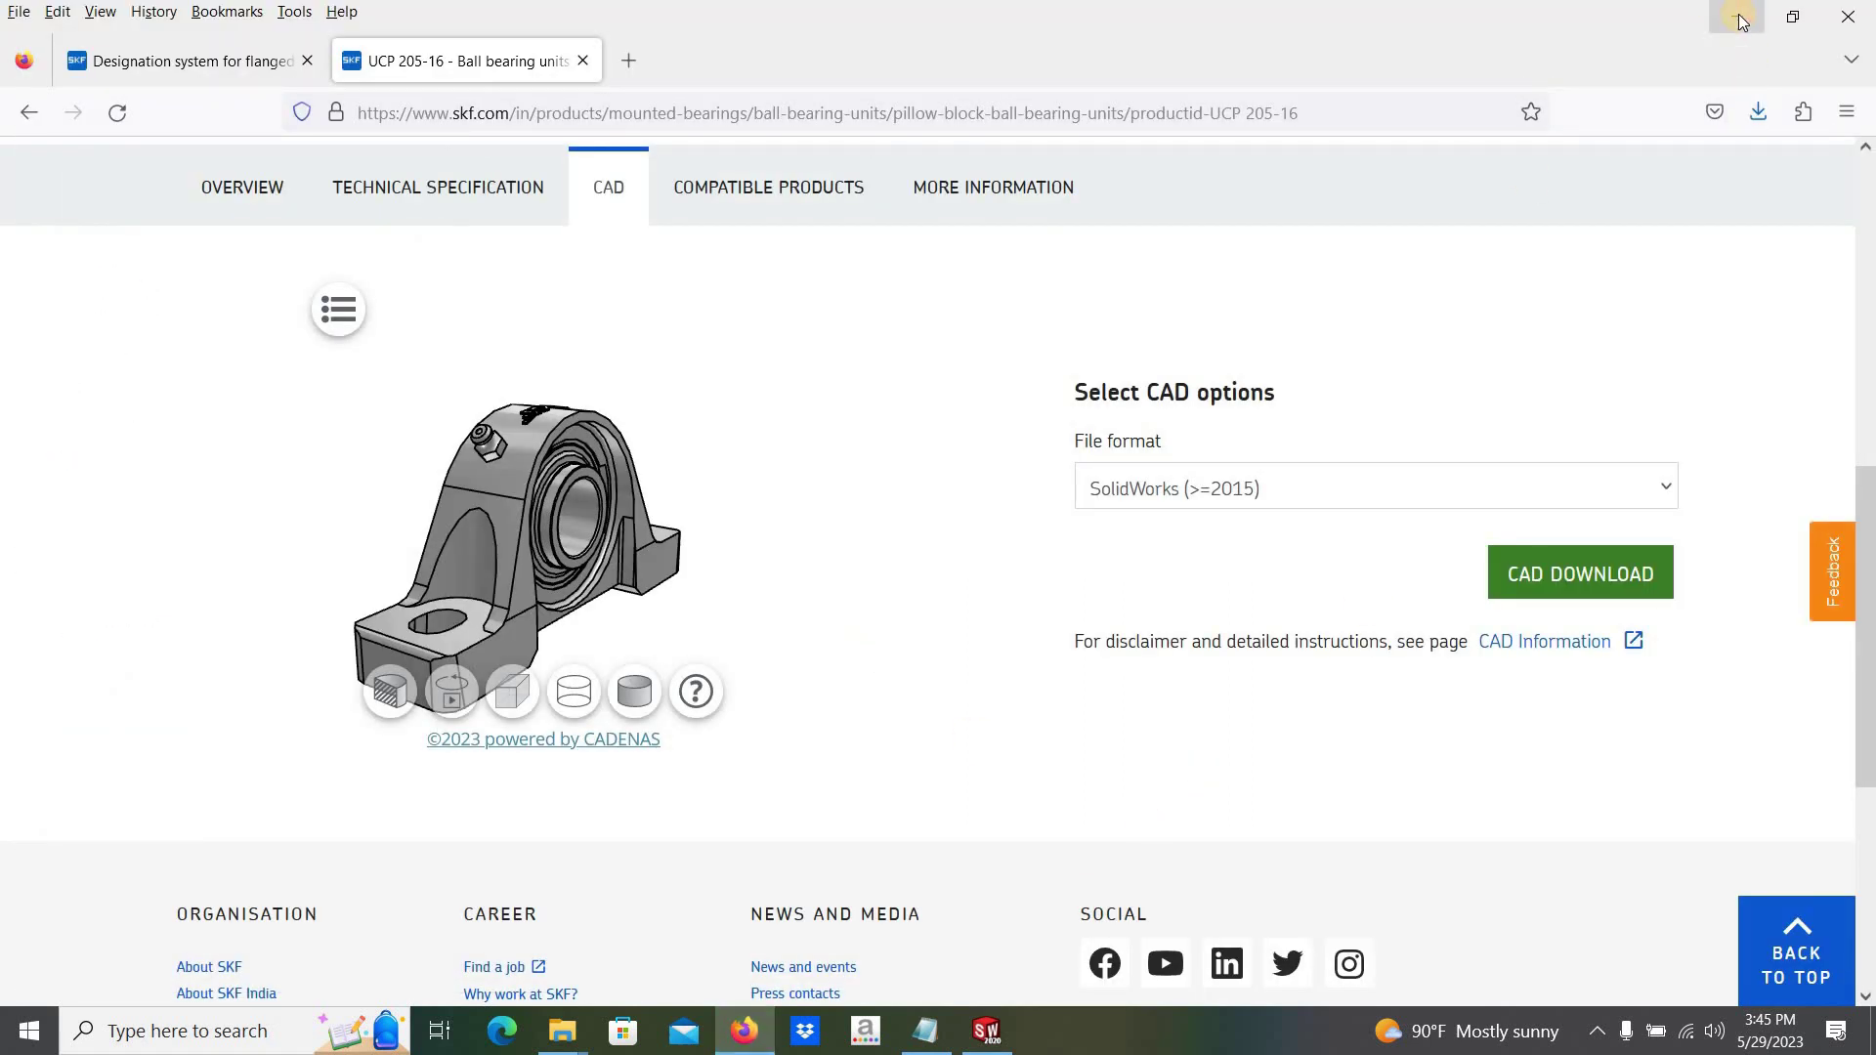
- Extract the ZIP inside '1 inch pillow block' and open the resulting SOLIDWORKS folder
click(1738, 13)
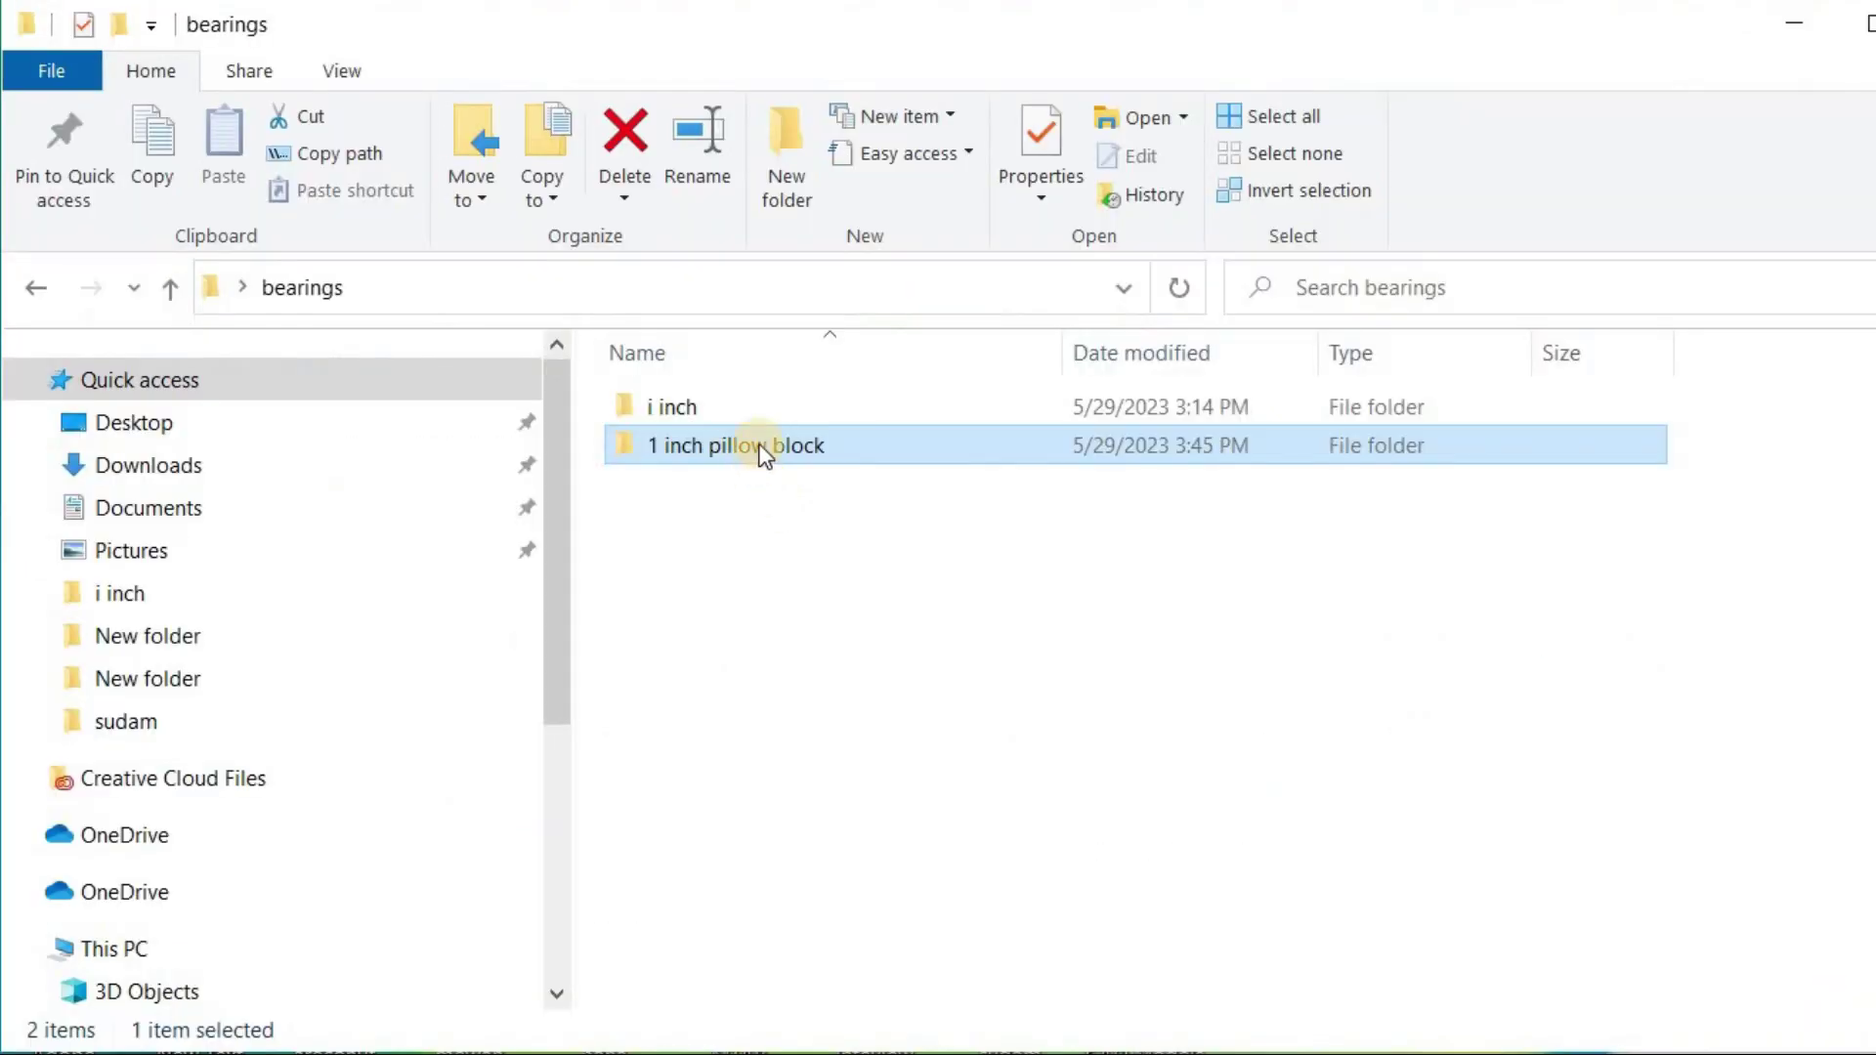
double_click(765, 448)
right_click(782, 404)
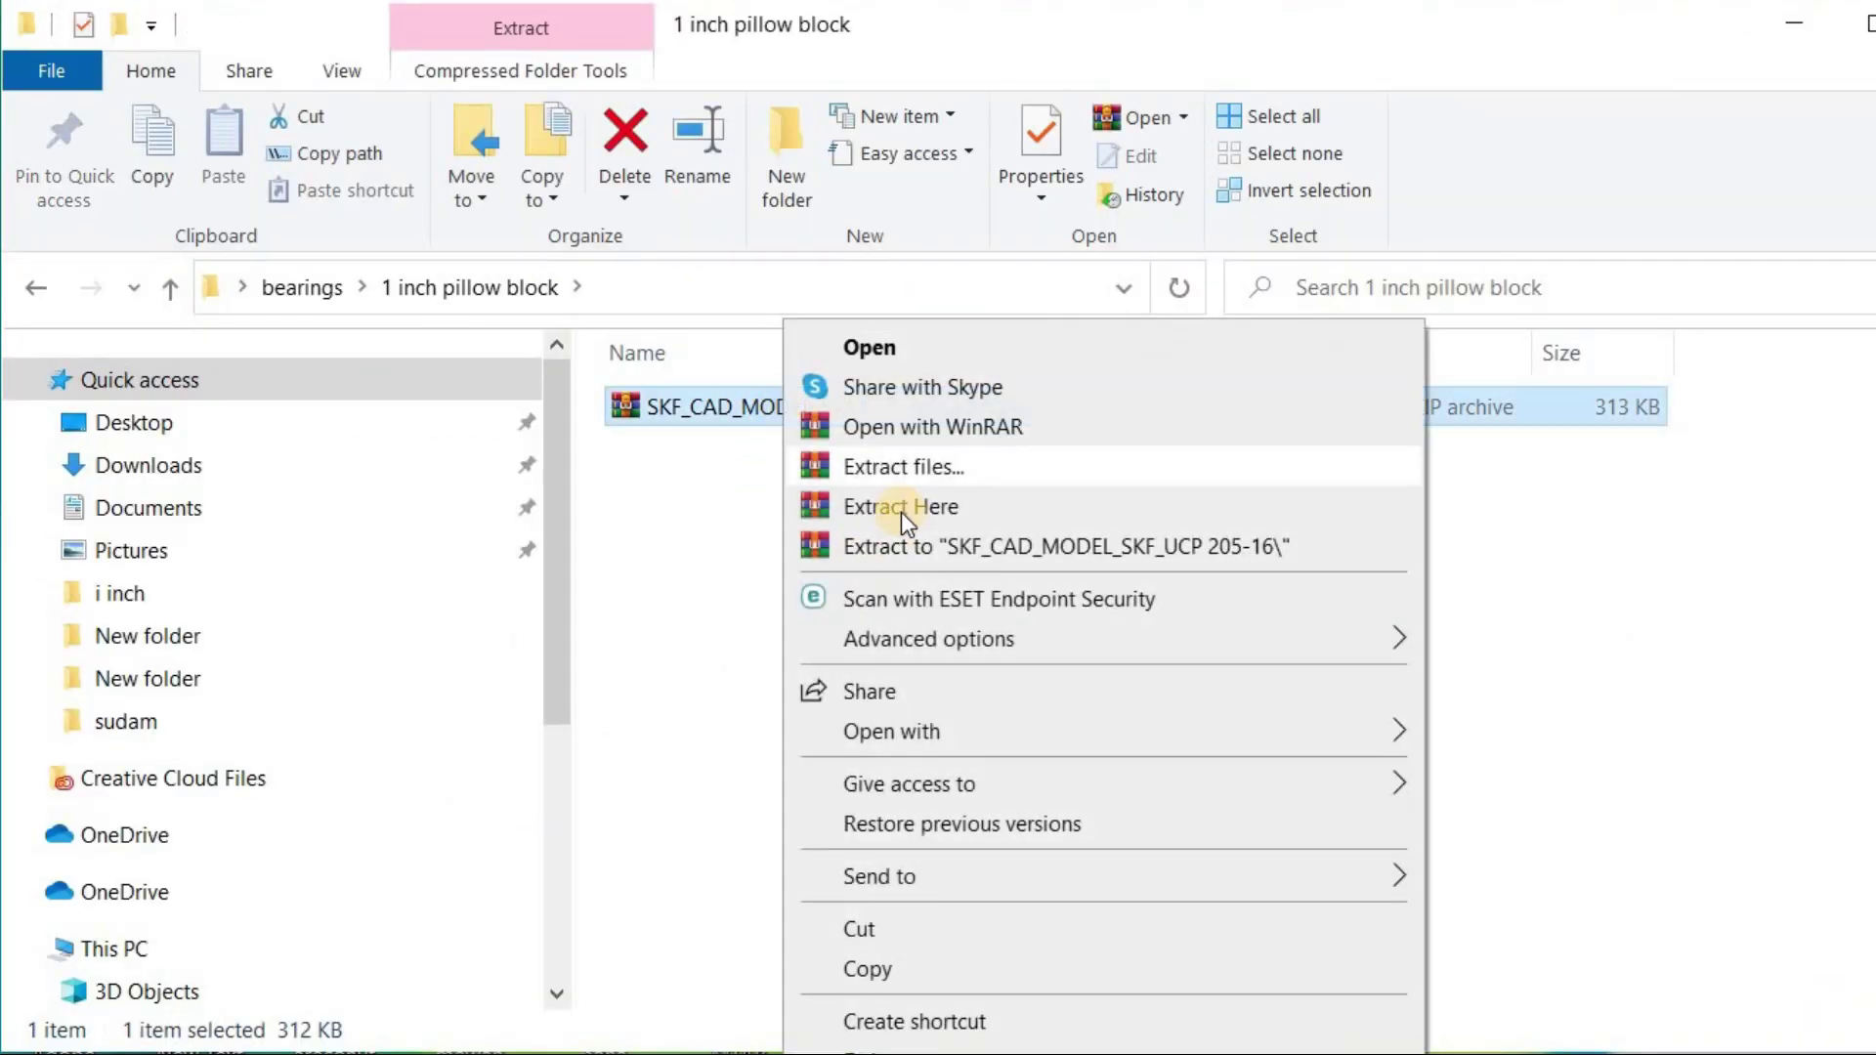
click(905, 510)
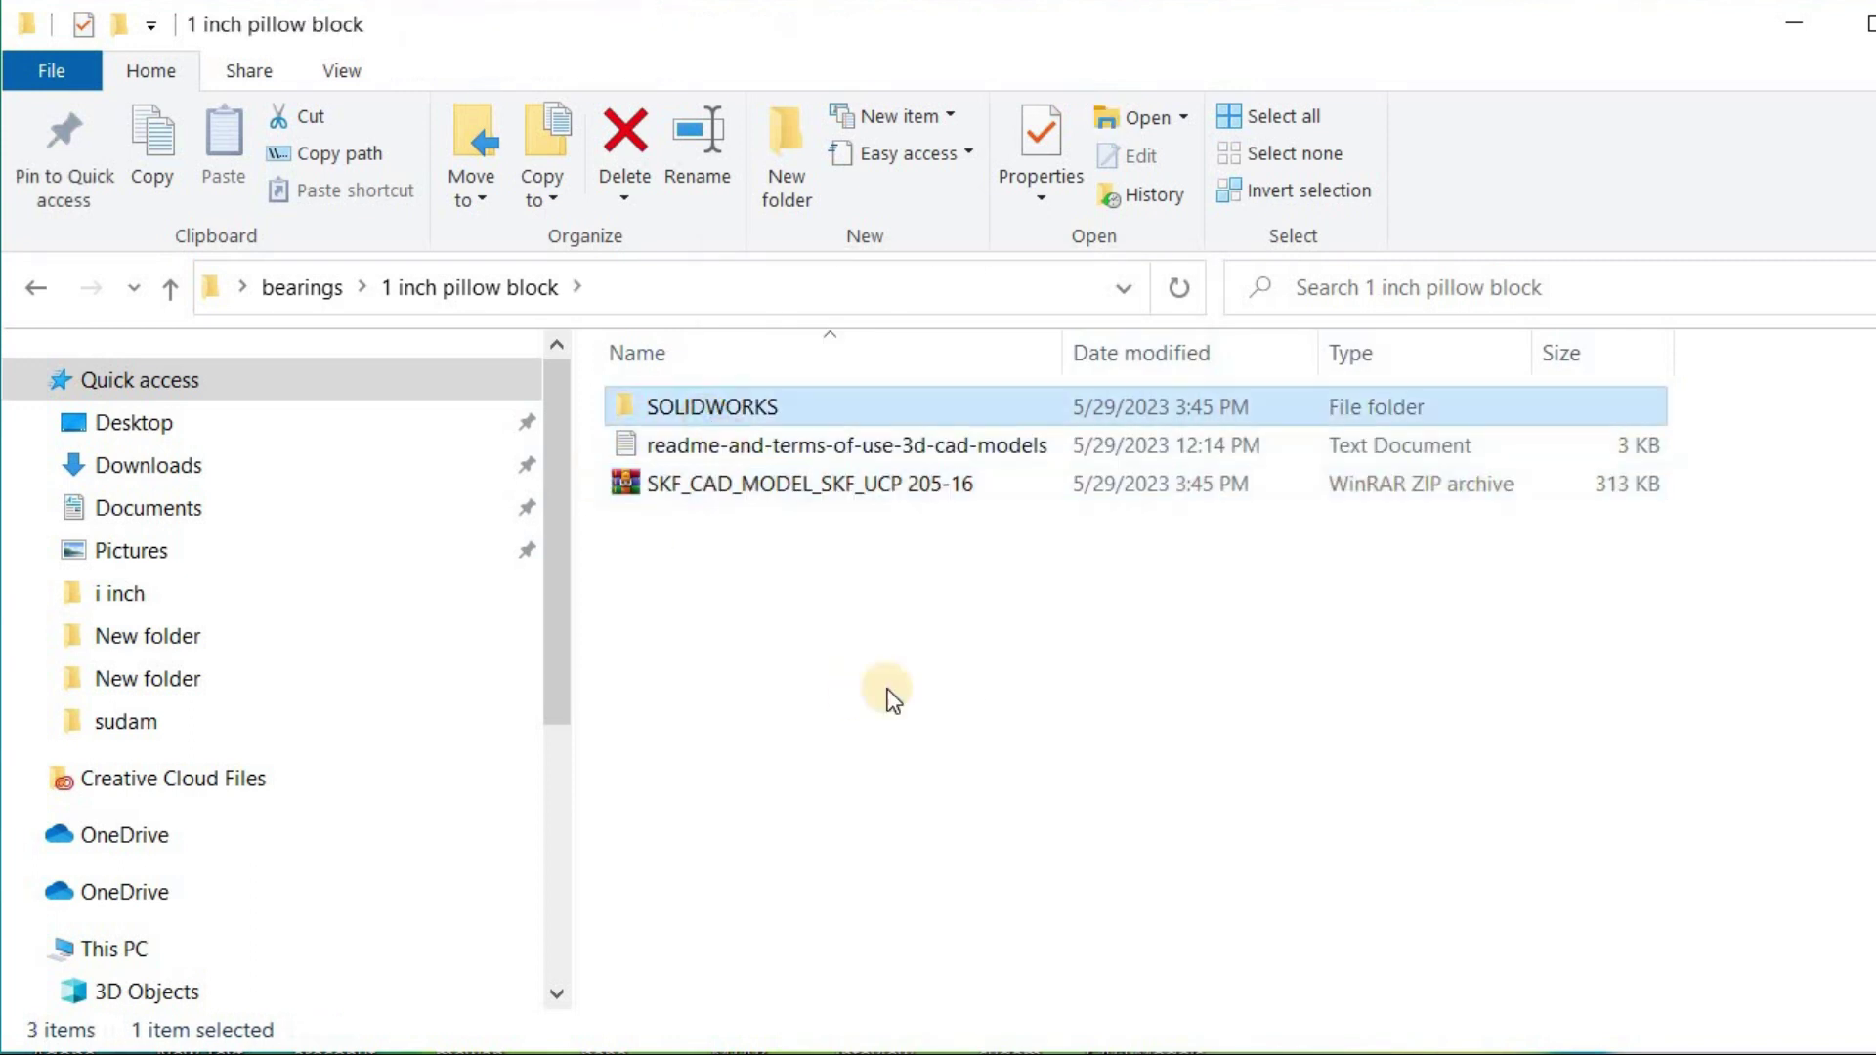
key(Return)
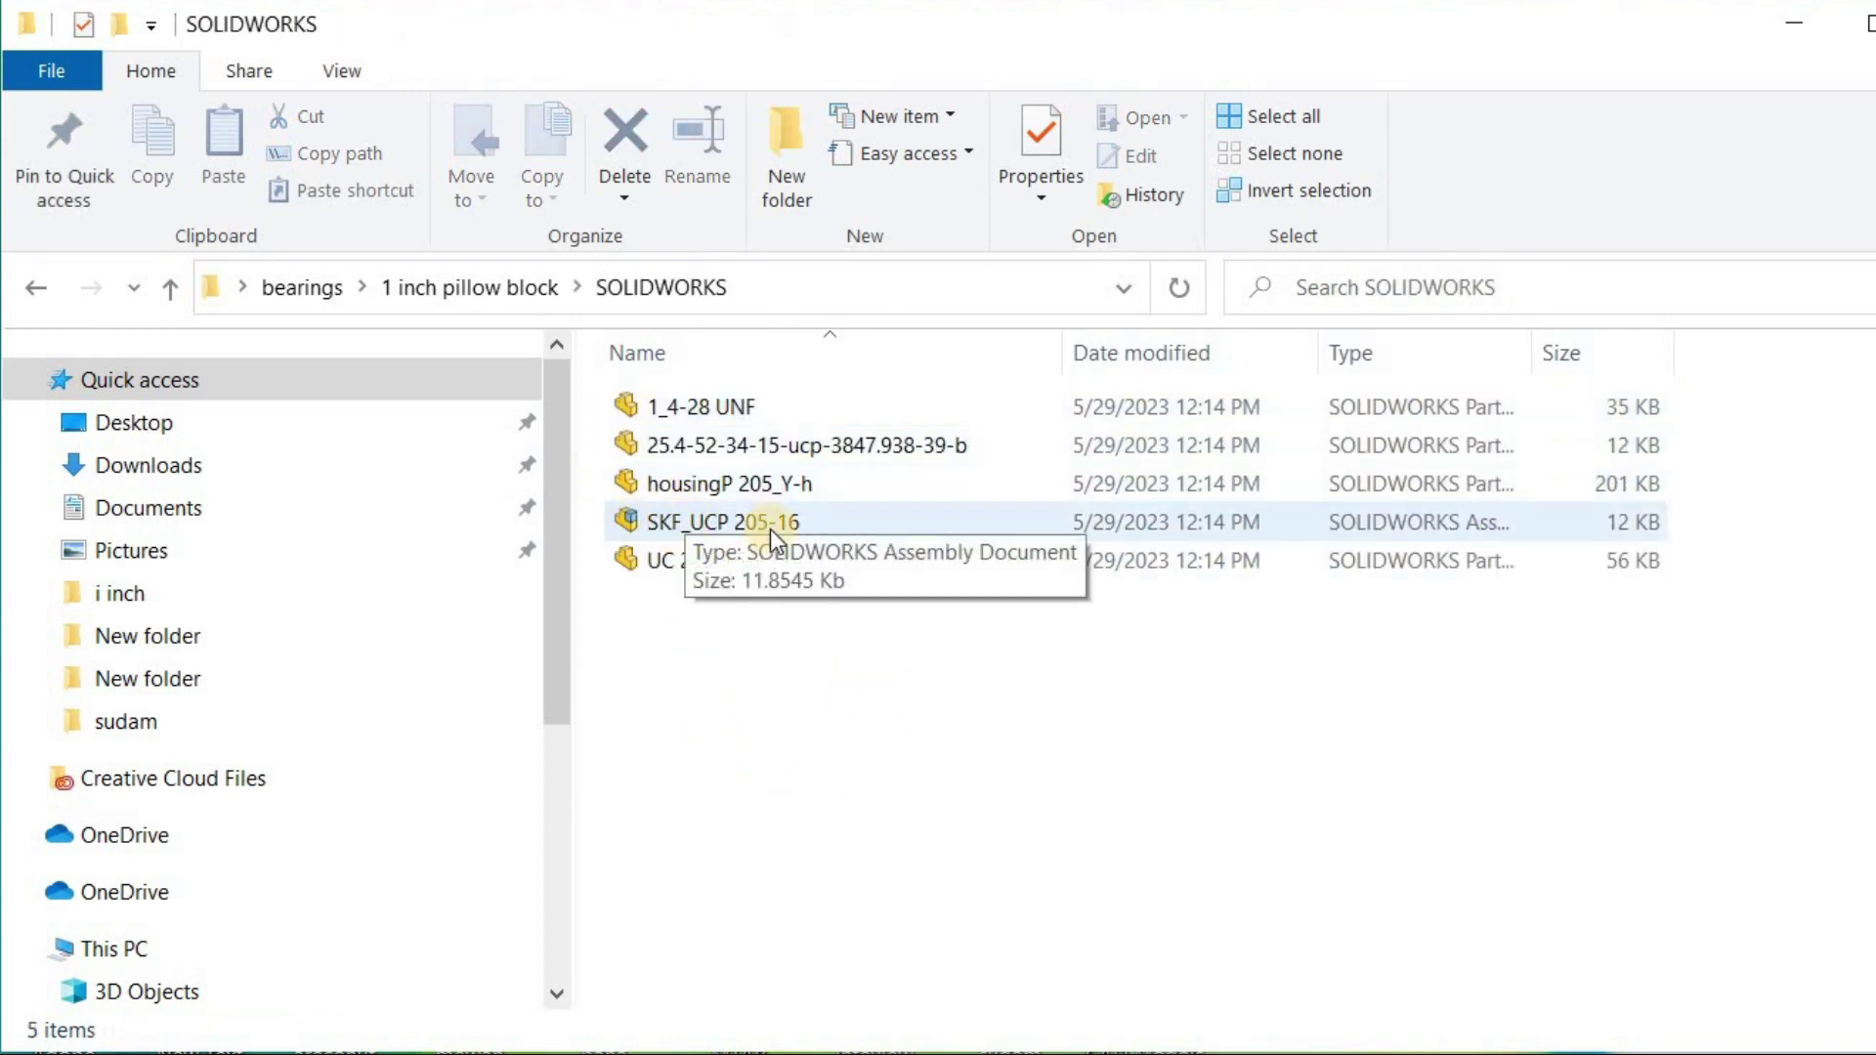
mouse_move(723, 521)
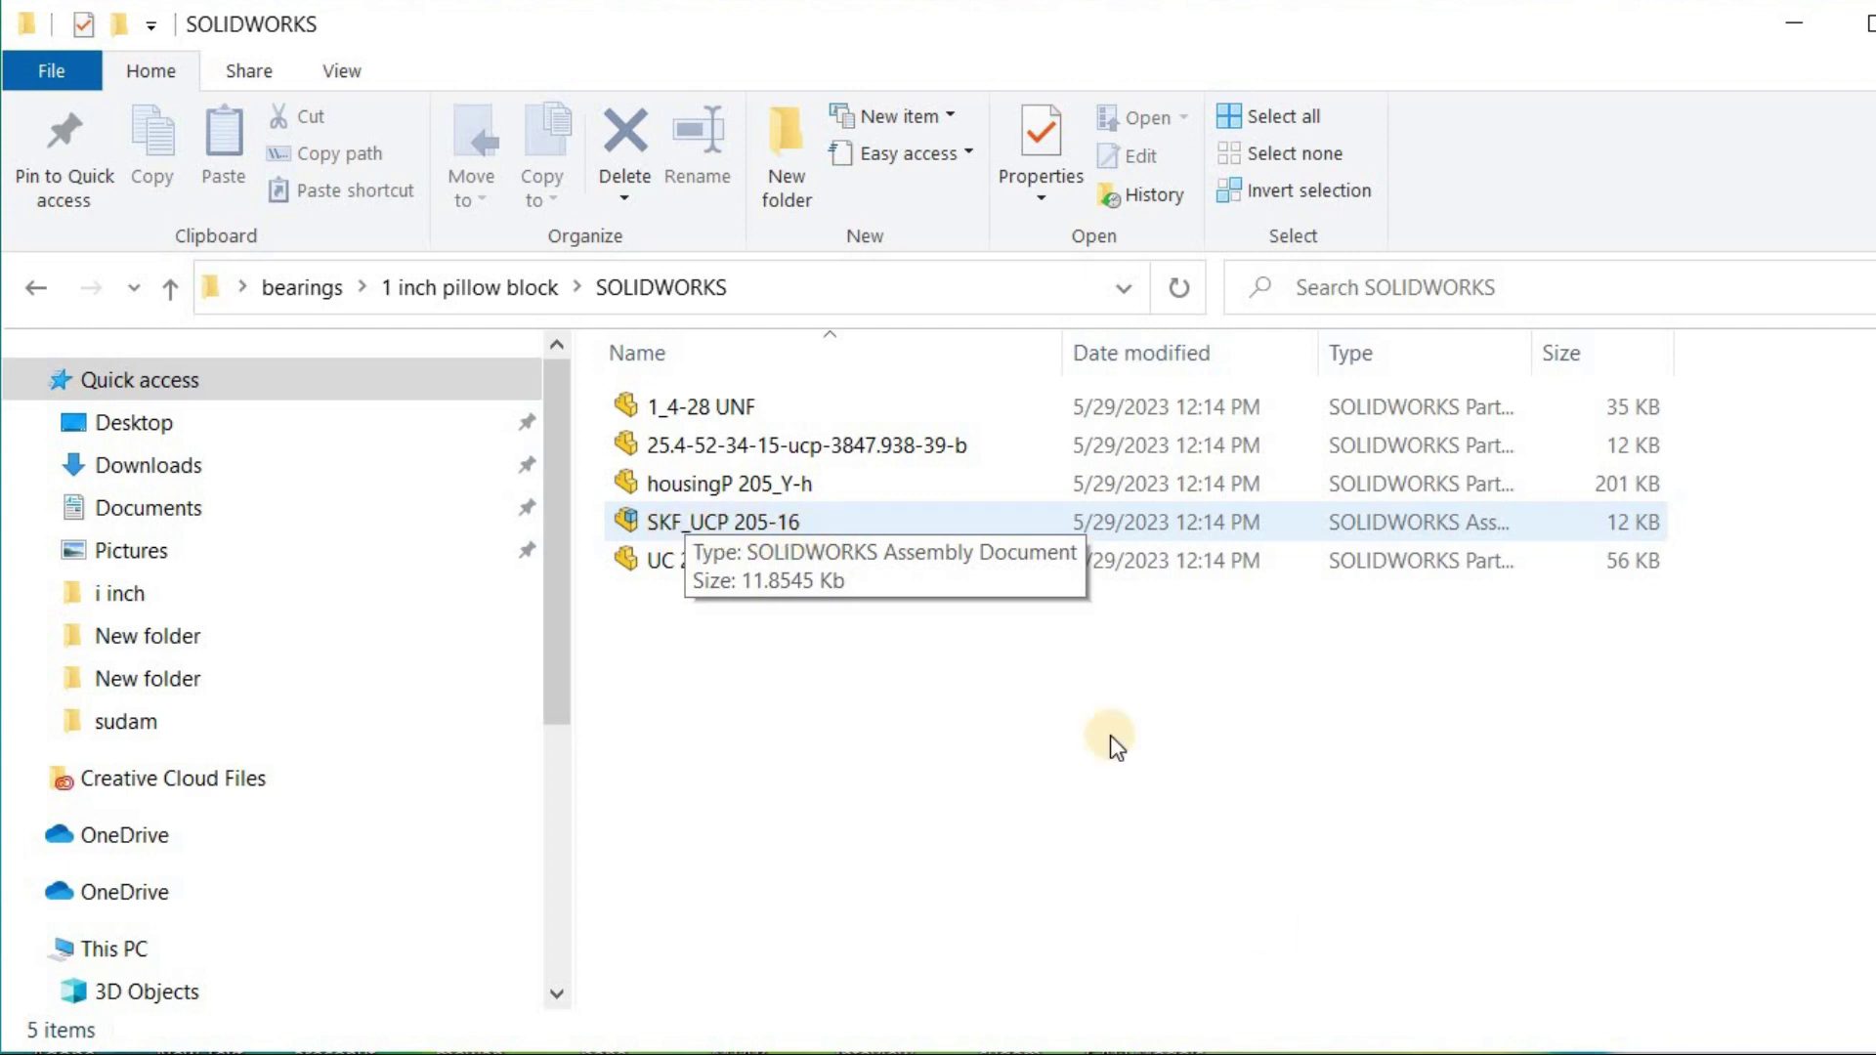
- Open the SKF_UCP 205-16 assembly in SOLIDWORKS and zoom to view the pillow block
double_click(723, 524)
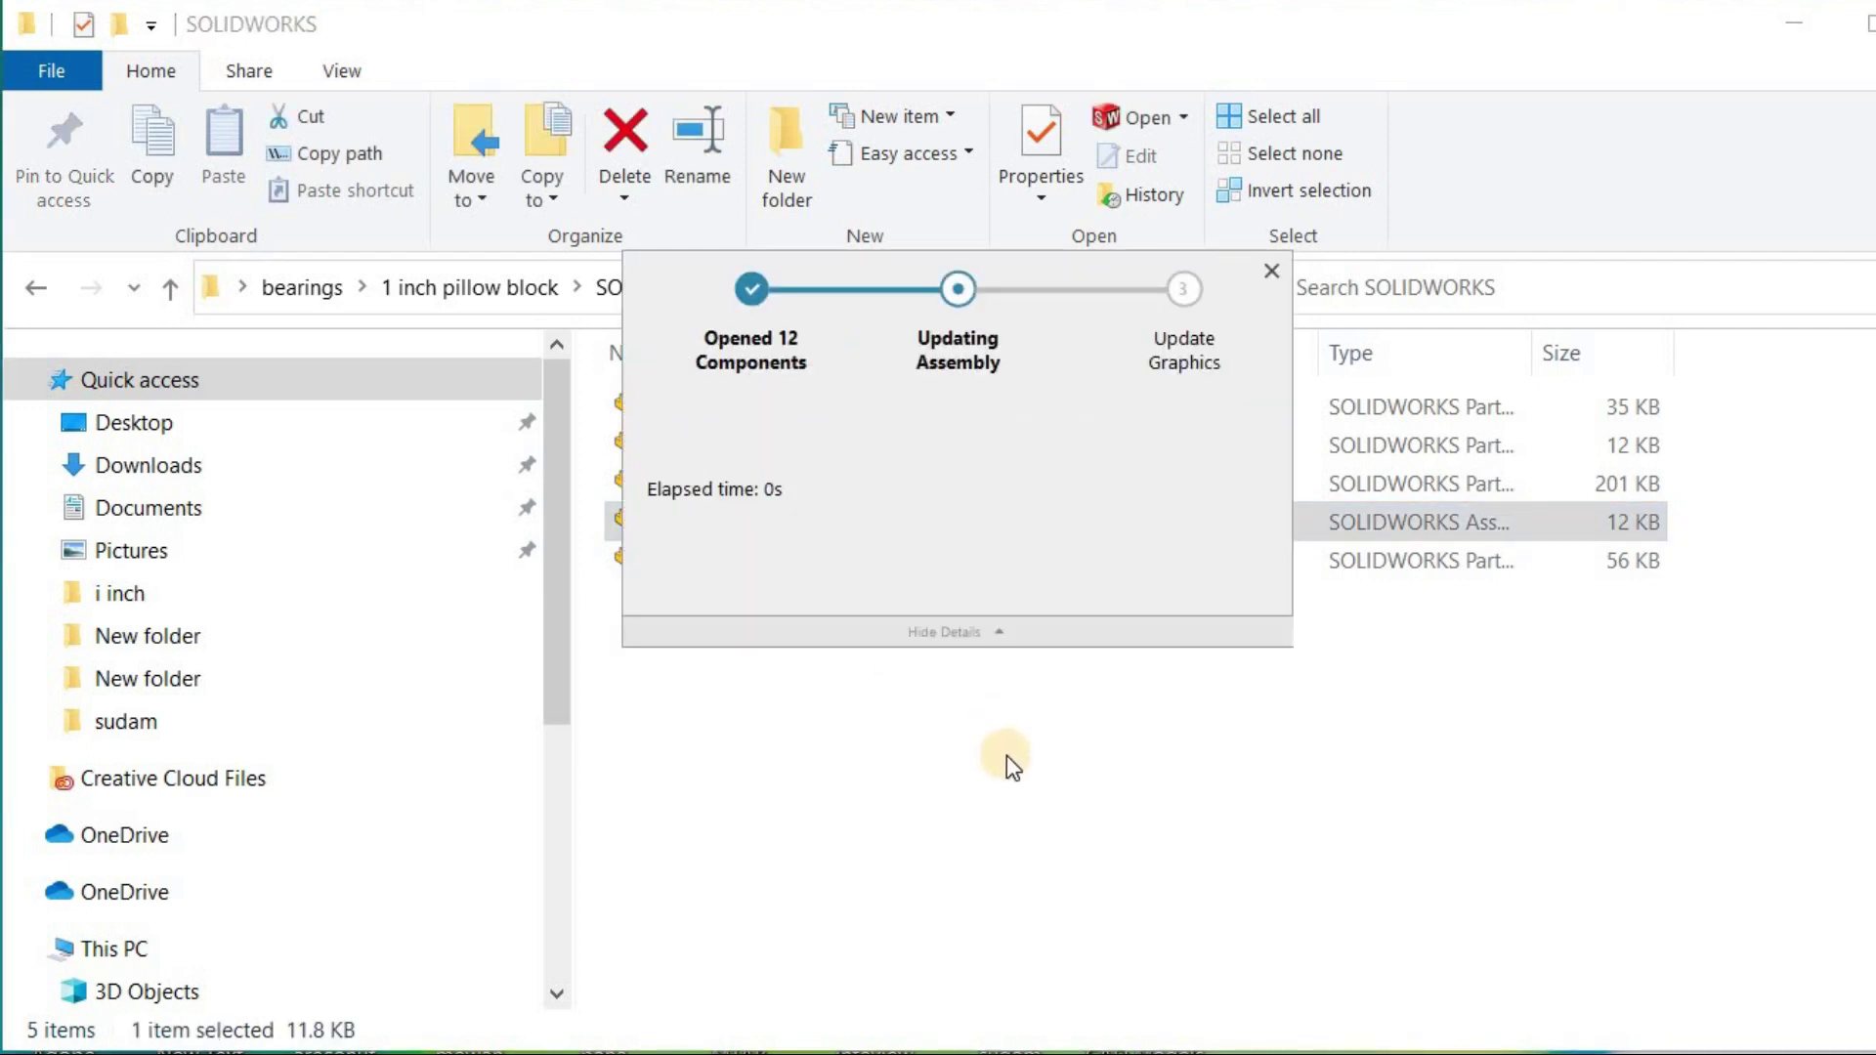
scroll(1034, 374, down, 3)
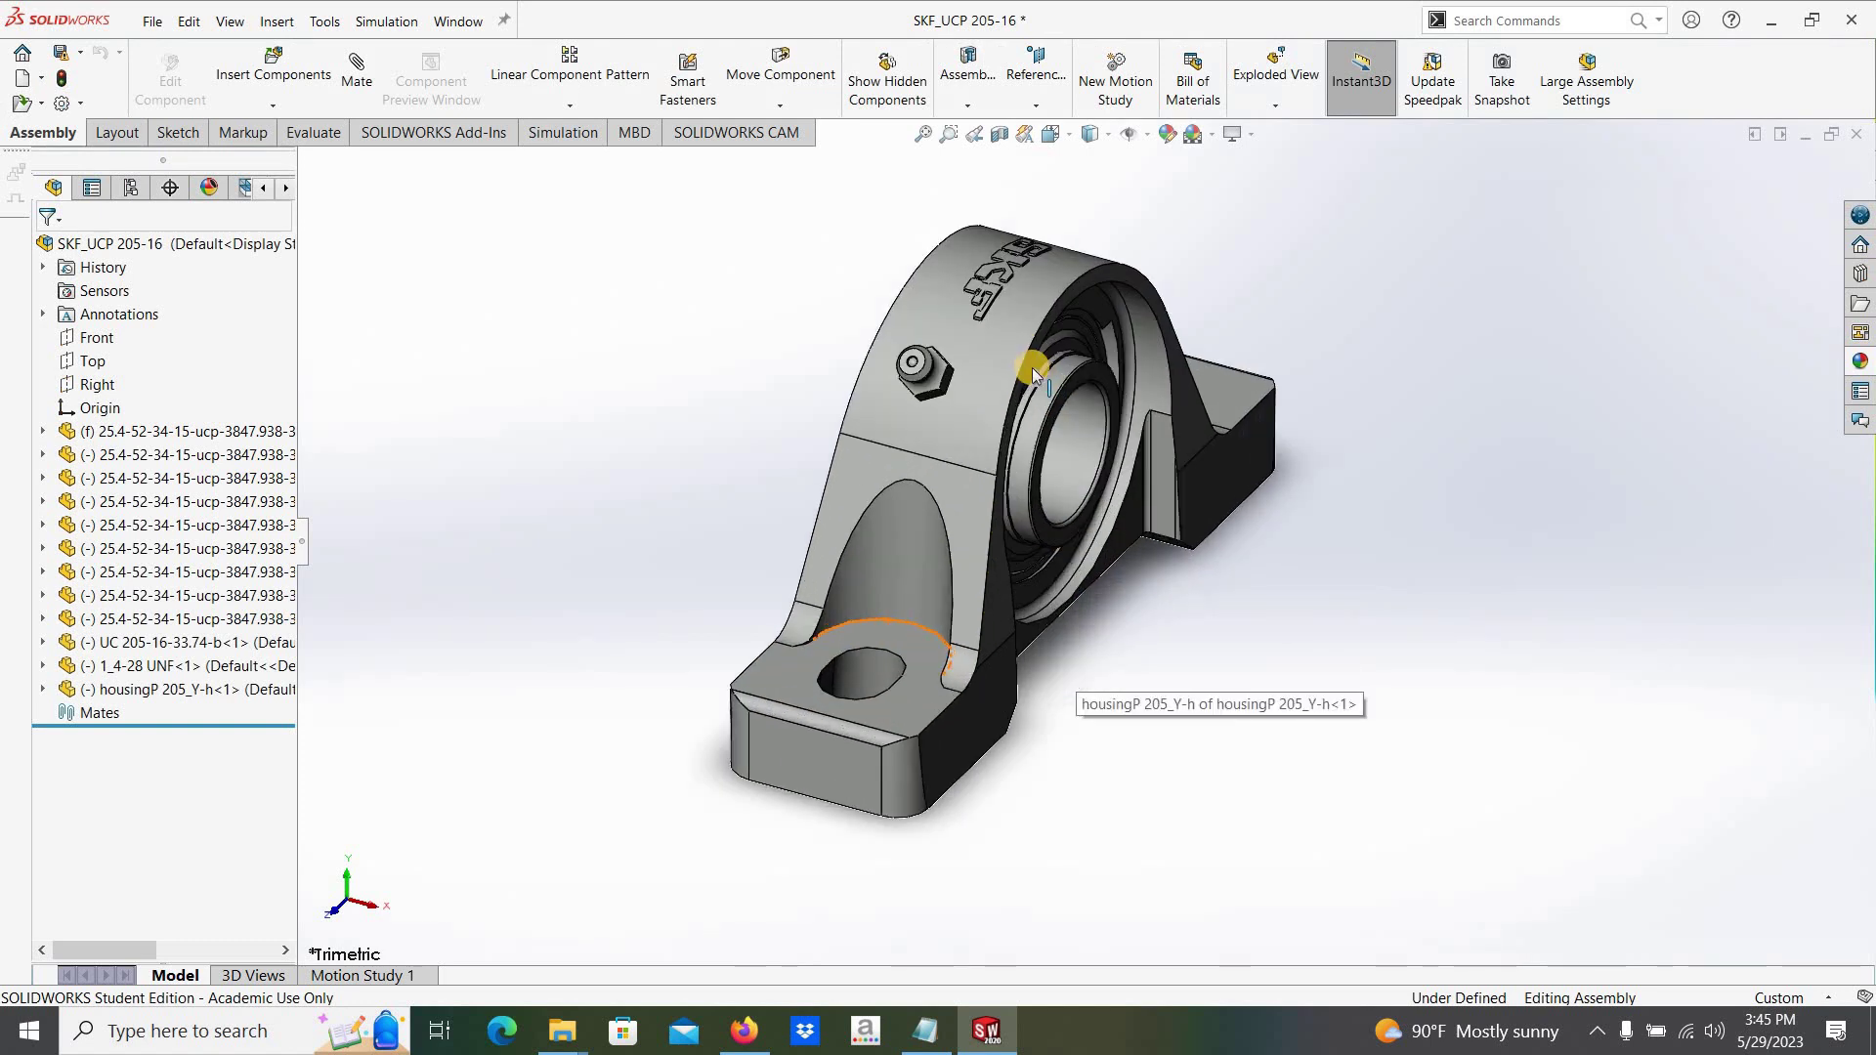
scroll(1010, 371, up, 2)
scroll(1332, 401, down, 2)
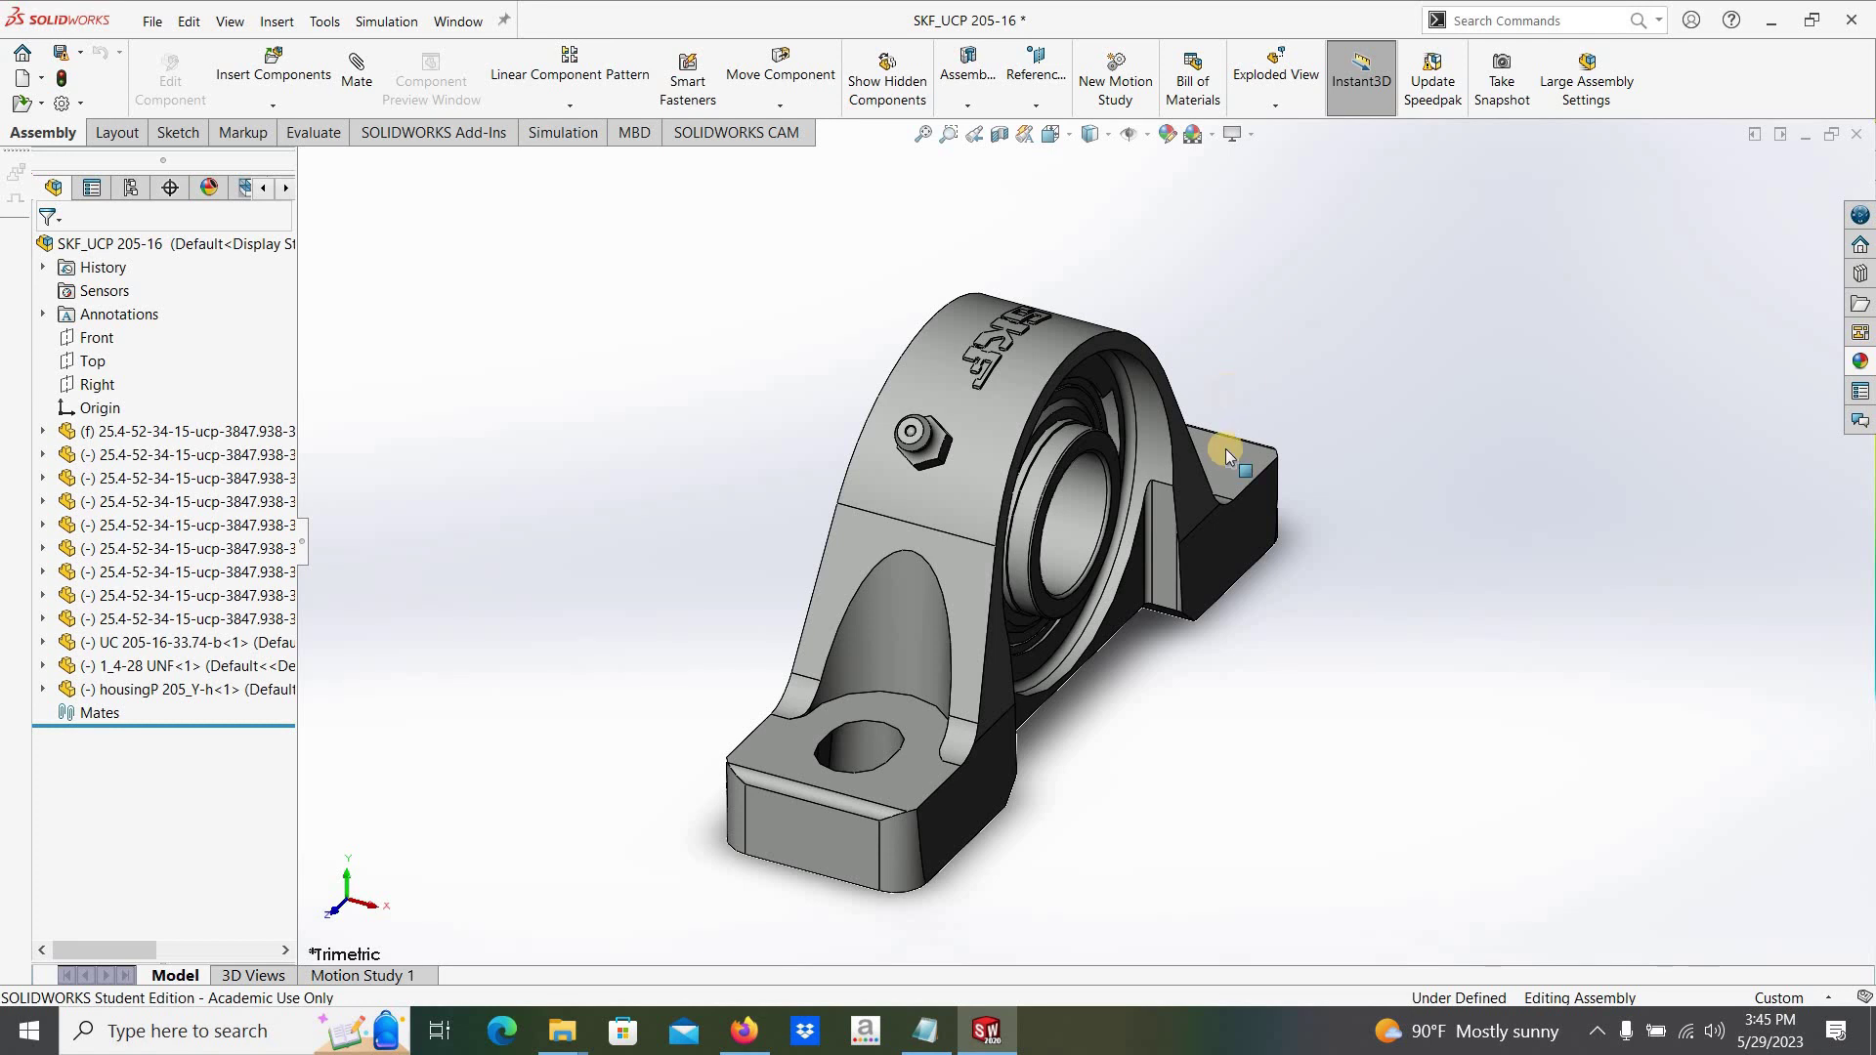
- Give the housingP 205_Y-h component a blue-purple appearance, then orbit to view the bore and front
click(919, 487)
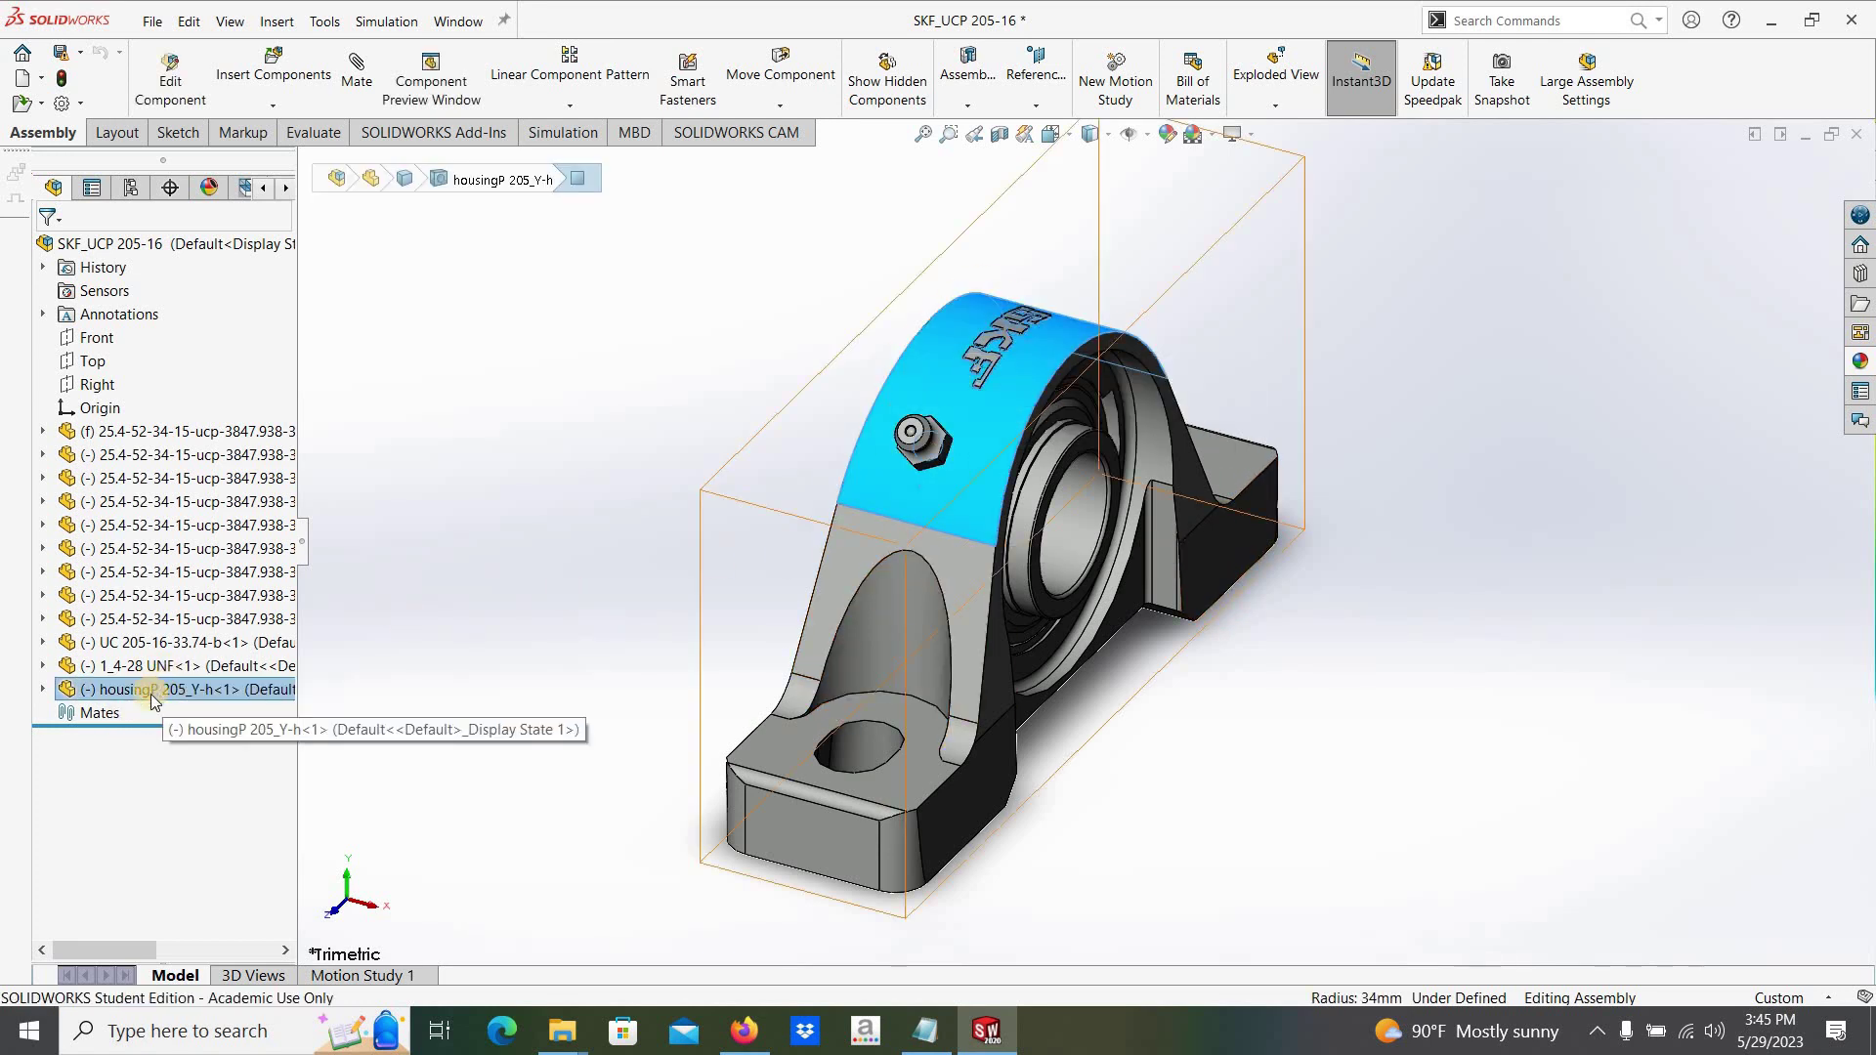
click(252, 699)
right_click(252, 700)
click(328, 371)
click(421, 408)
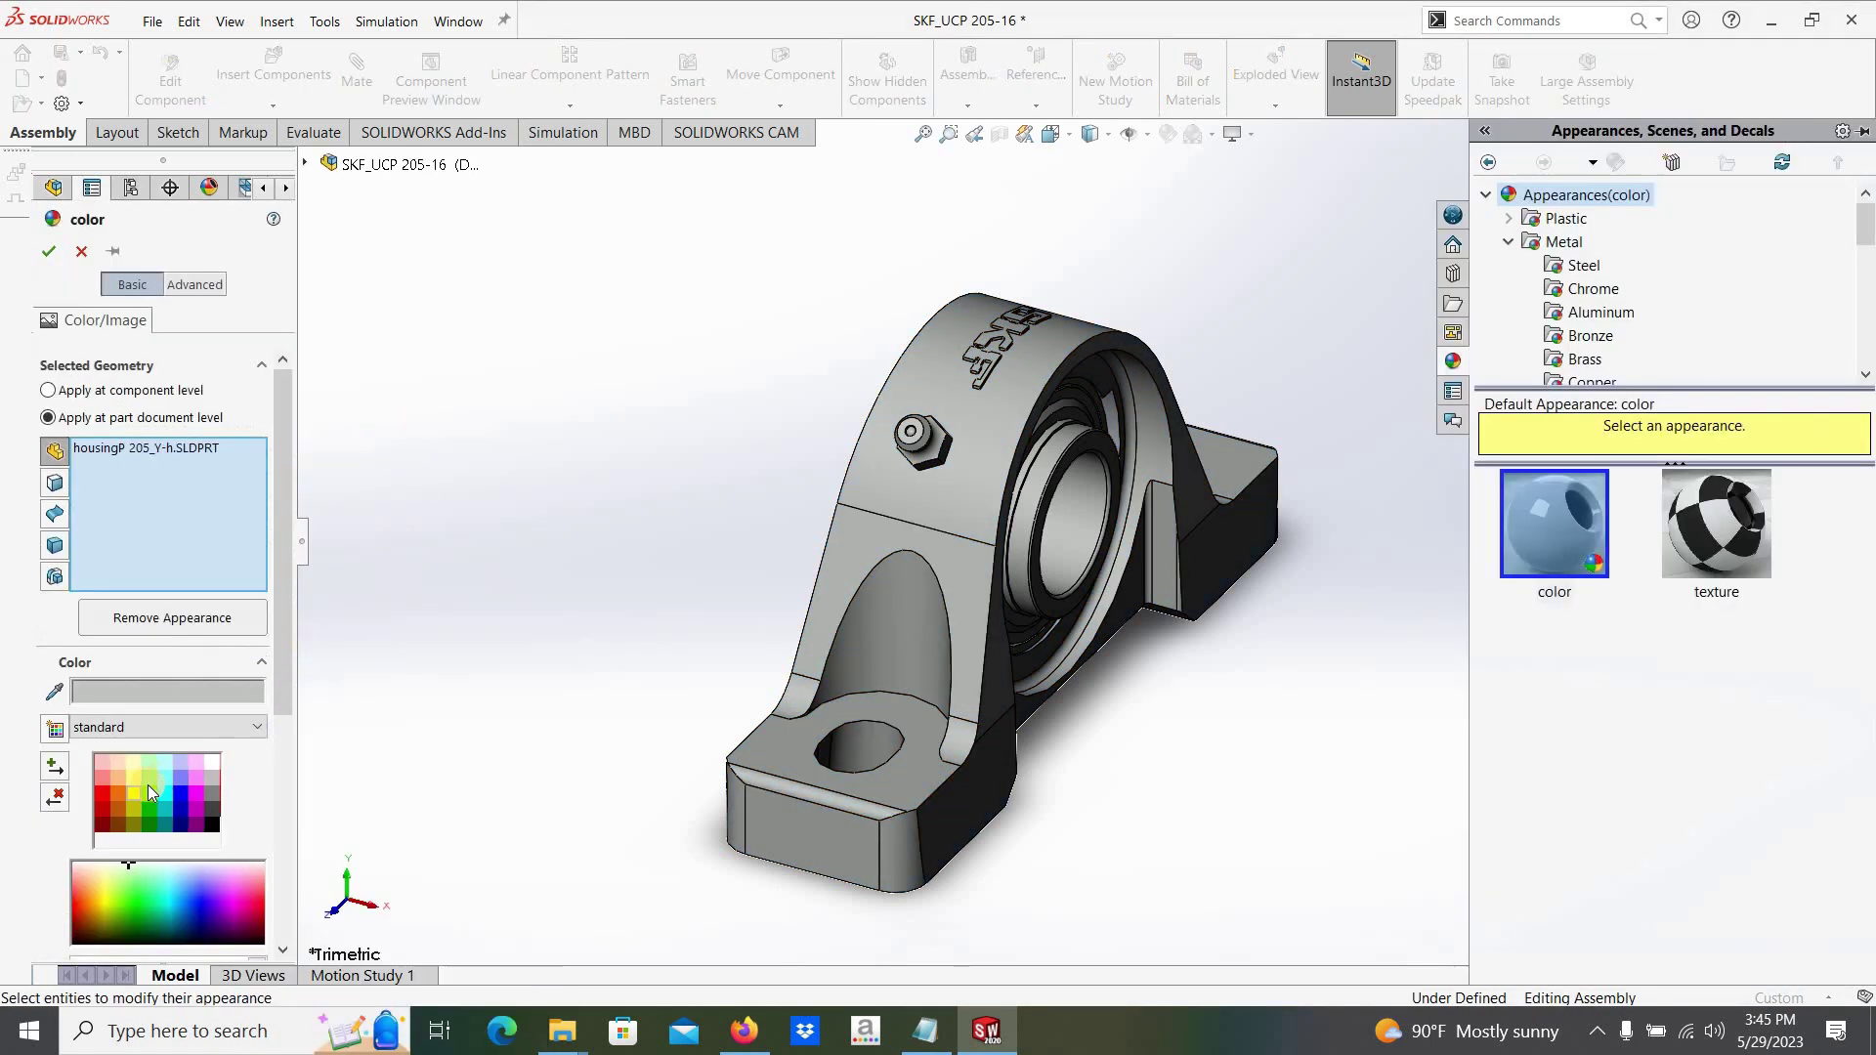
click(186, 790)
key(Return)
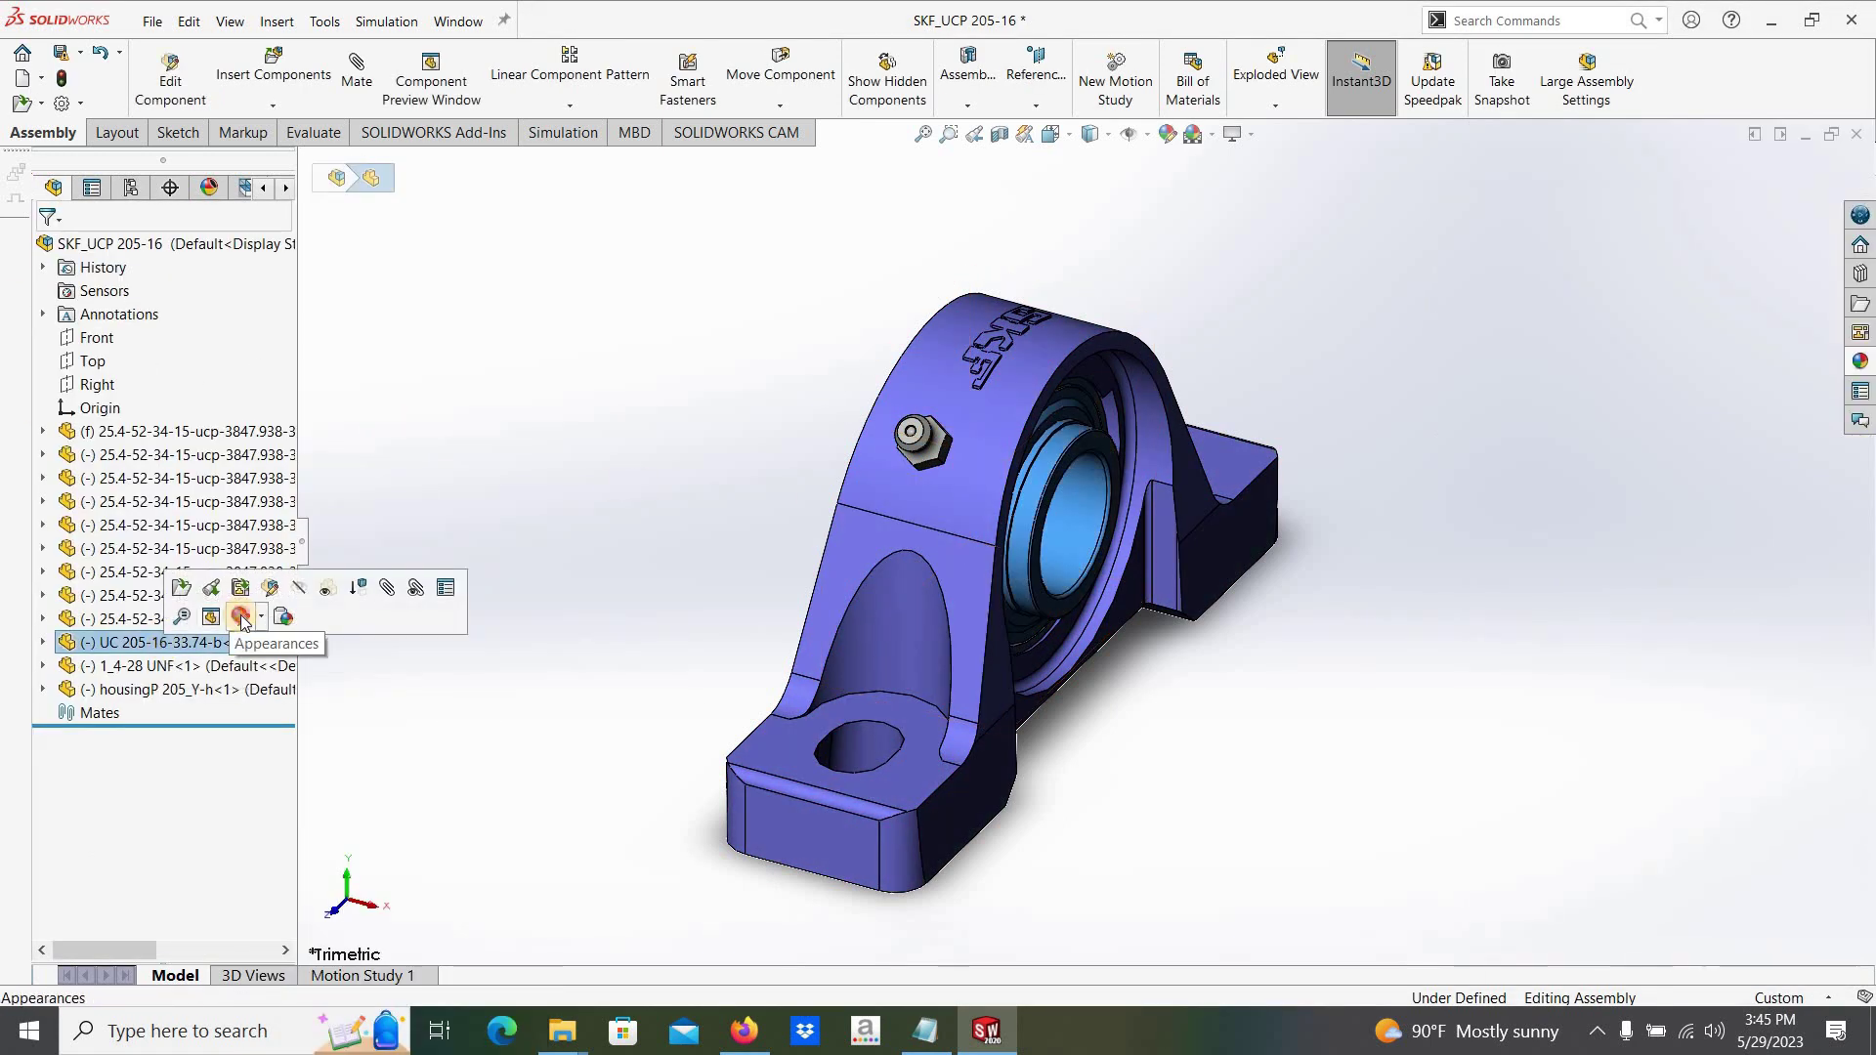
mouse_move(1220, 493)
mouse_down()
mouse_move(849, 593)
mouse_move(666, 670)
mouse_move(1235, 590)
mouse_move(933, 599)
mouse_move(787, 658)
mouse_move(1160, 515)
mouse_up()
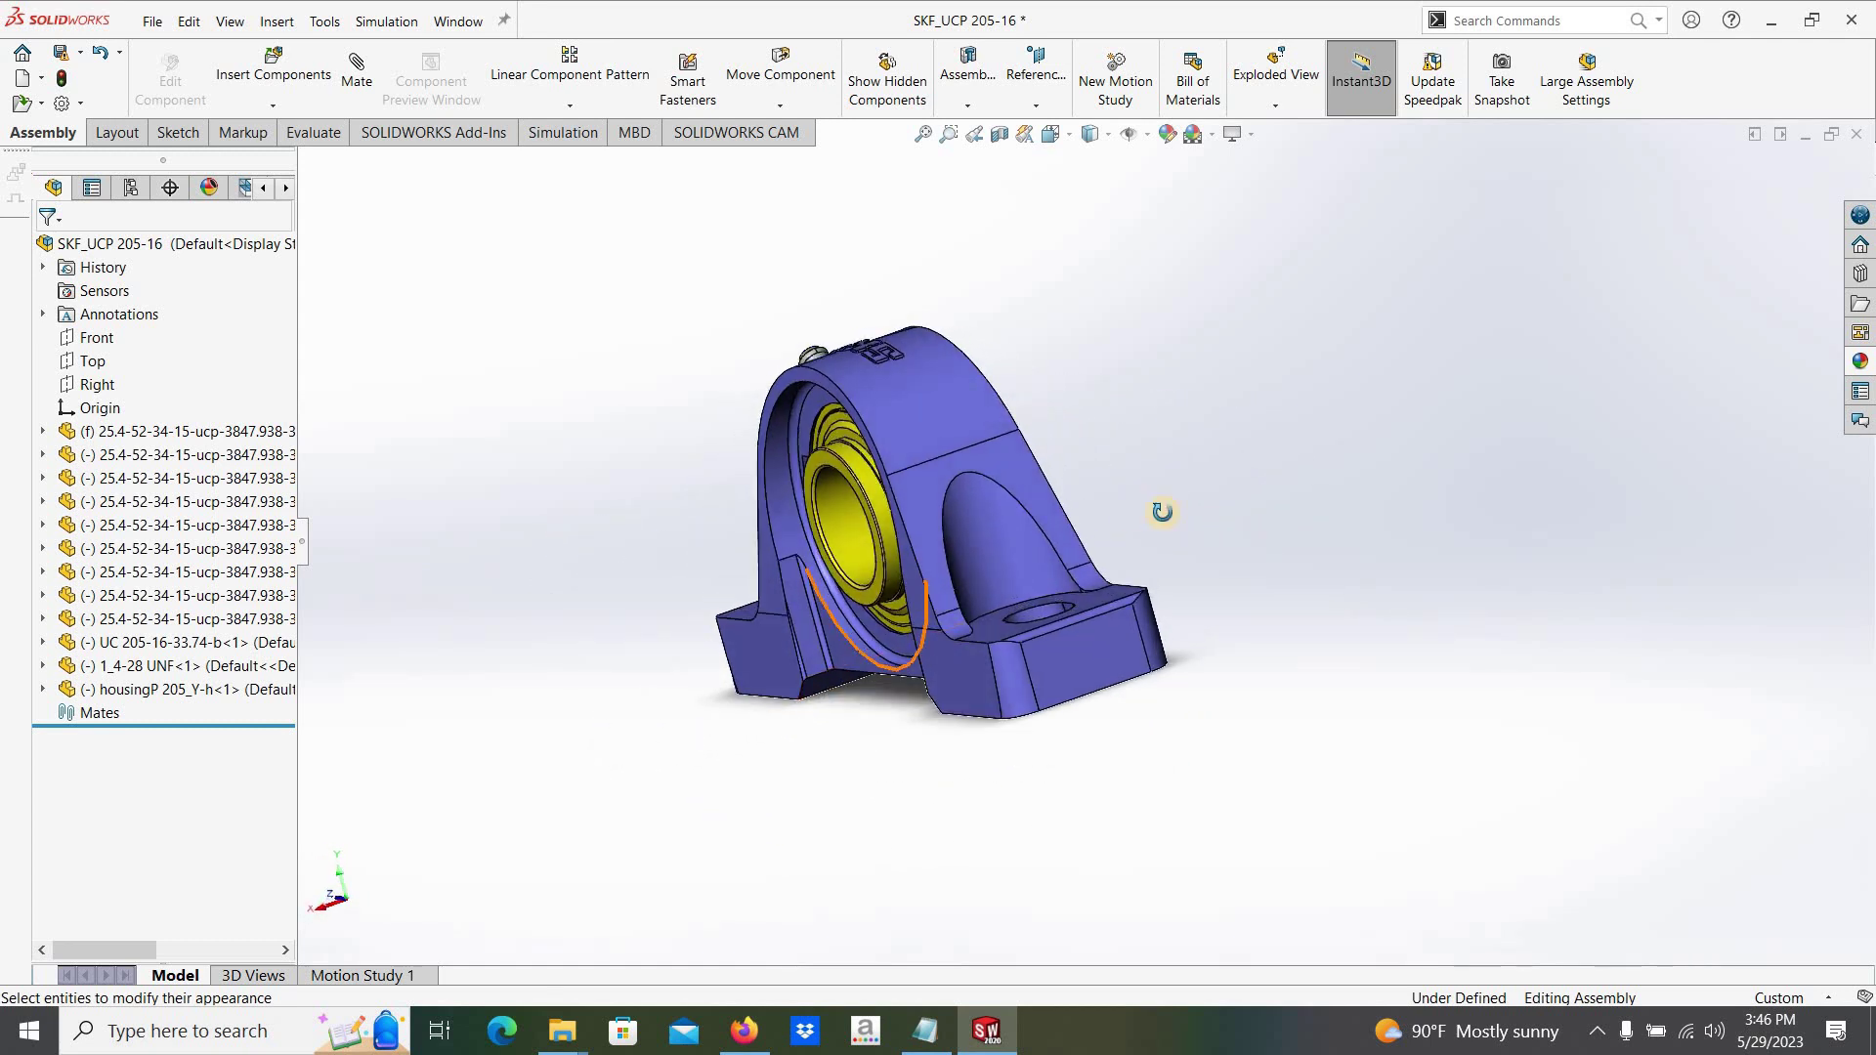
mouse_move(1002, 560)
mouse_down()
mouse_move(955, 599)
mouse_move(971, 712)
mouse_move(1009, 720)
mouse_move(903, 324)
mouse_up()
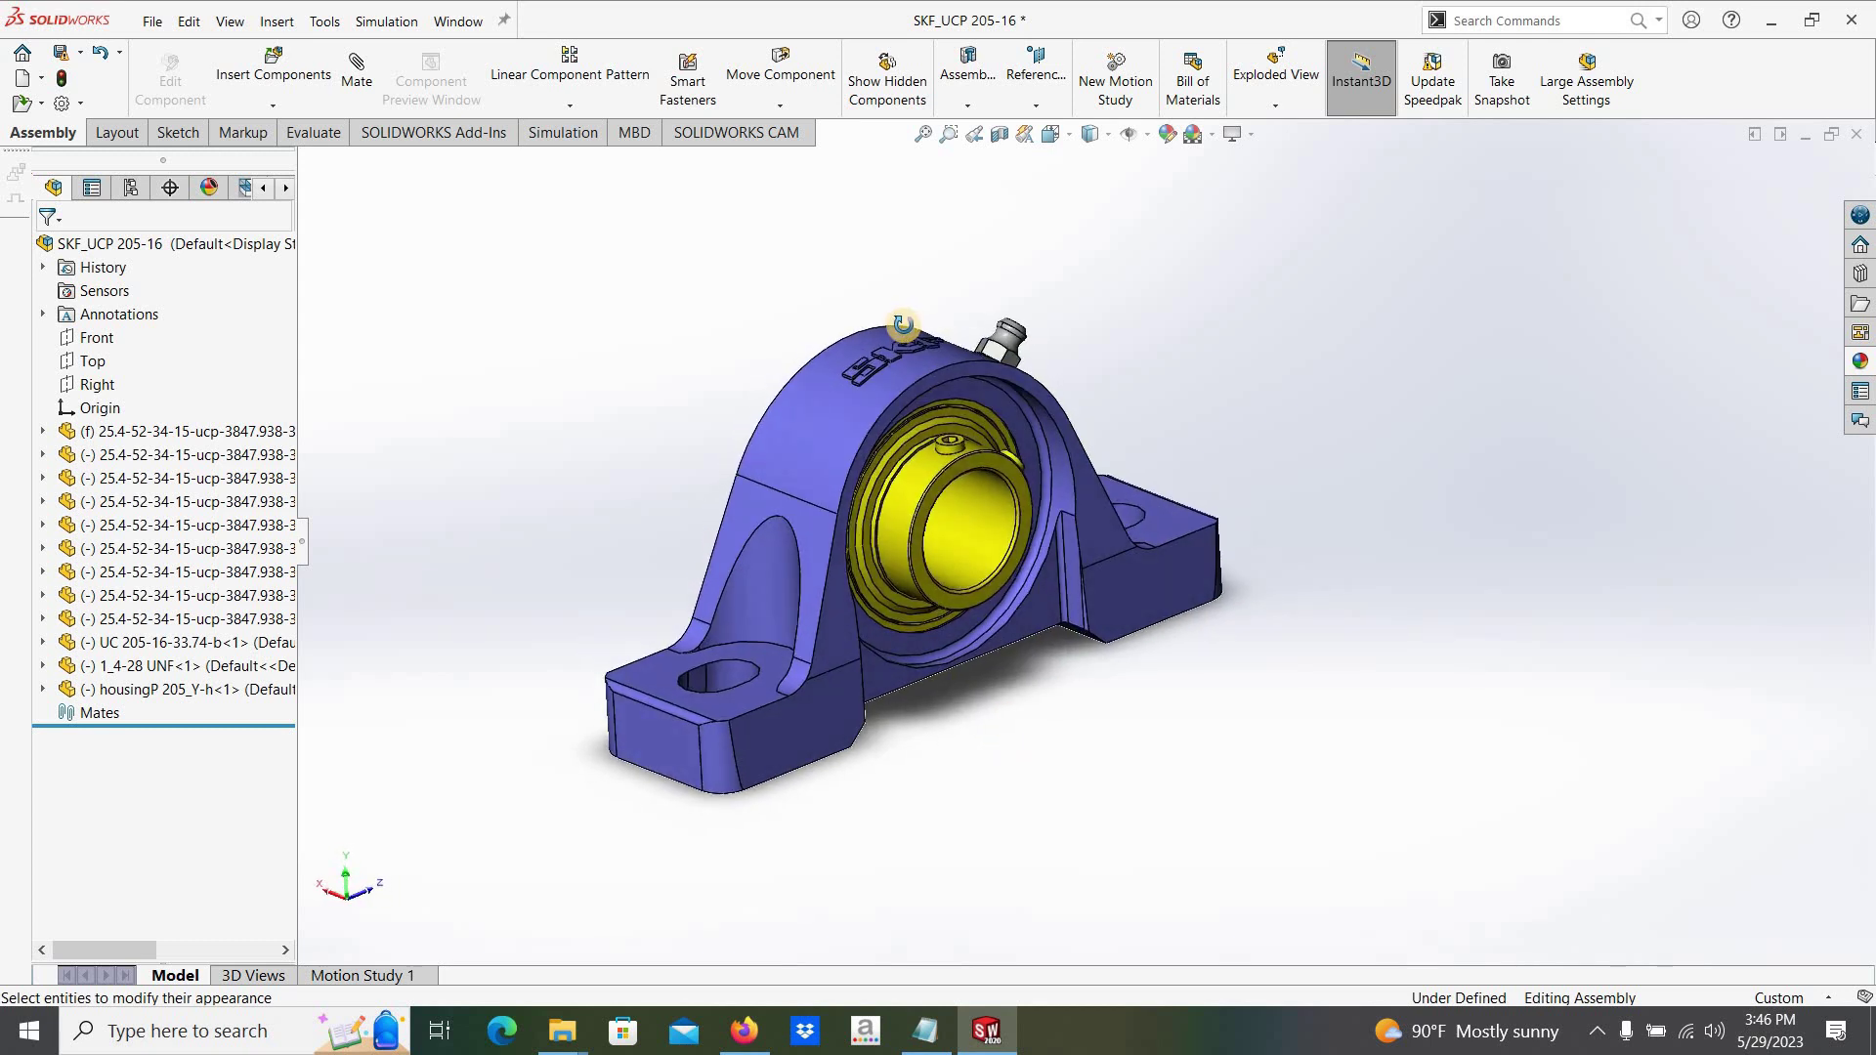
- Apply a Front-plane section view with the cutting plane dragged to a slight offset
click(997, 136)
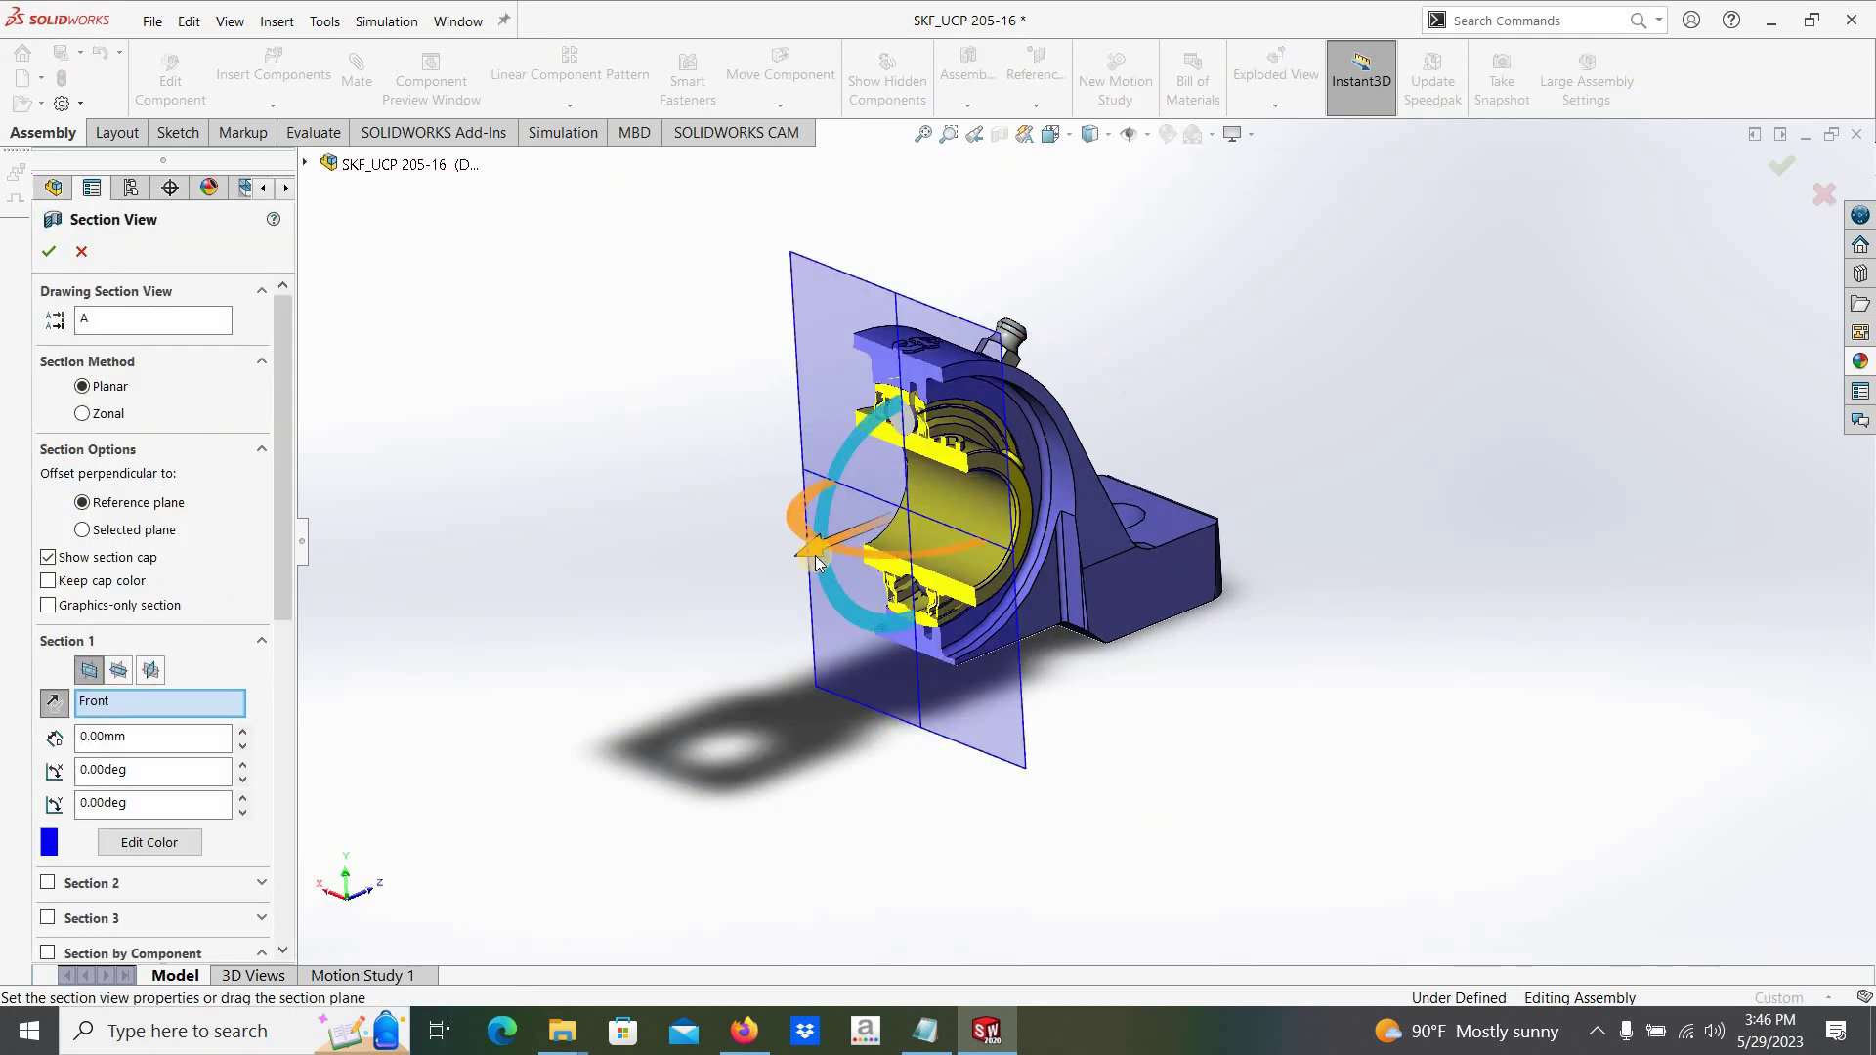
mouse_move(860, 544)
mouse_down()
mouse_move(933, 518)
mouse_move(754, 578)
mouse_move(826, 557)
mouse_up()
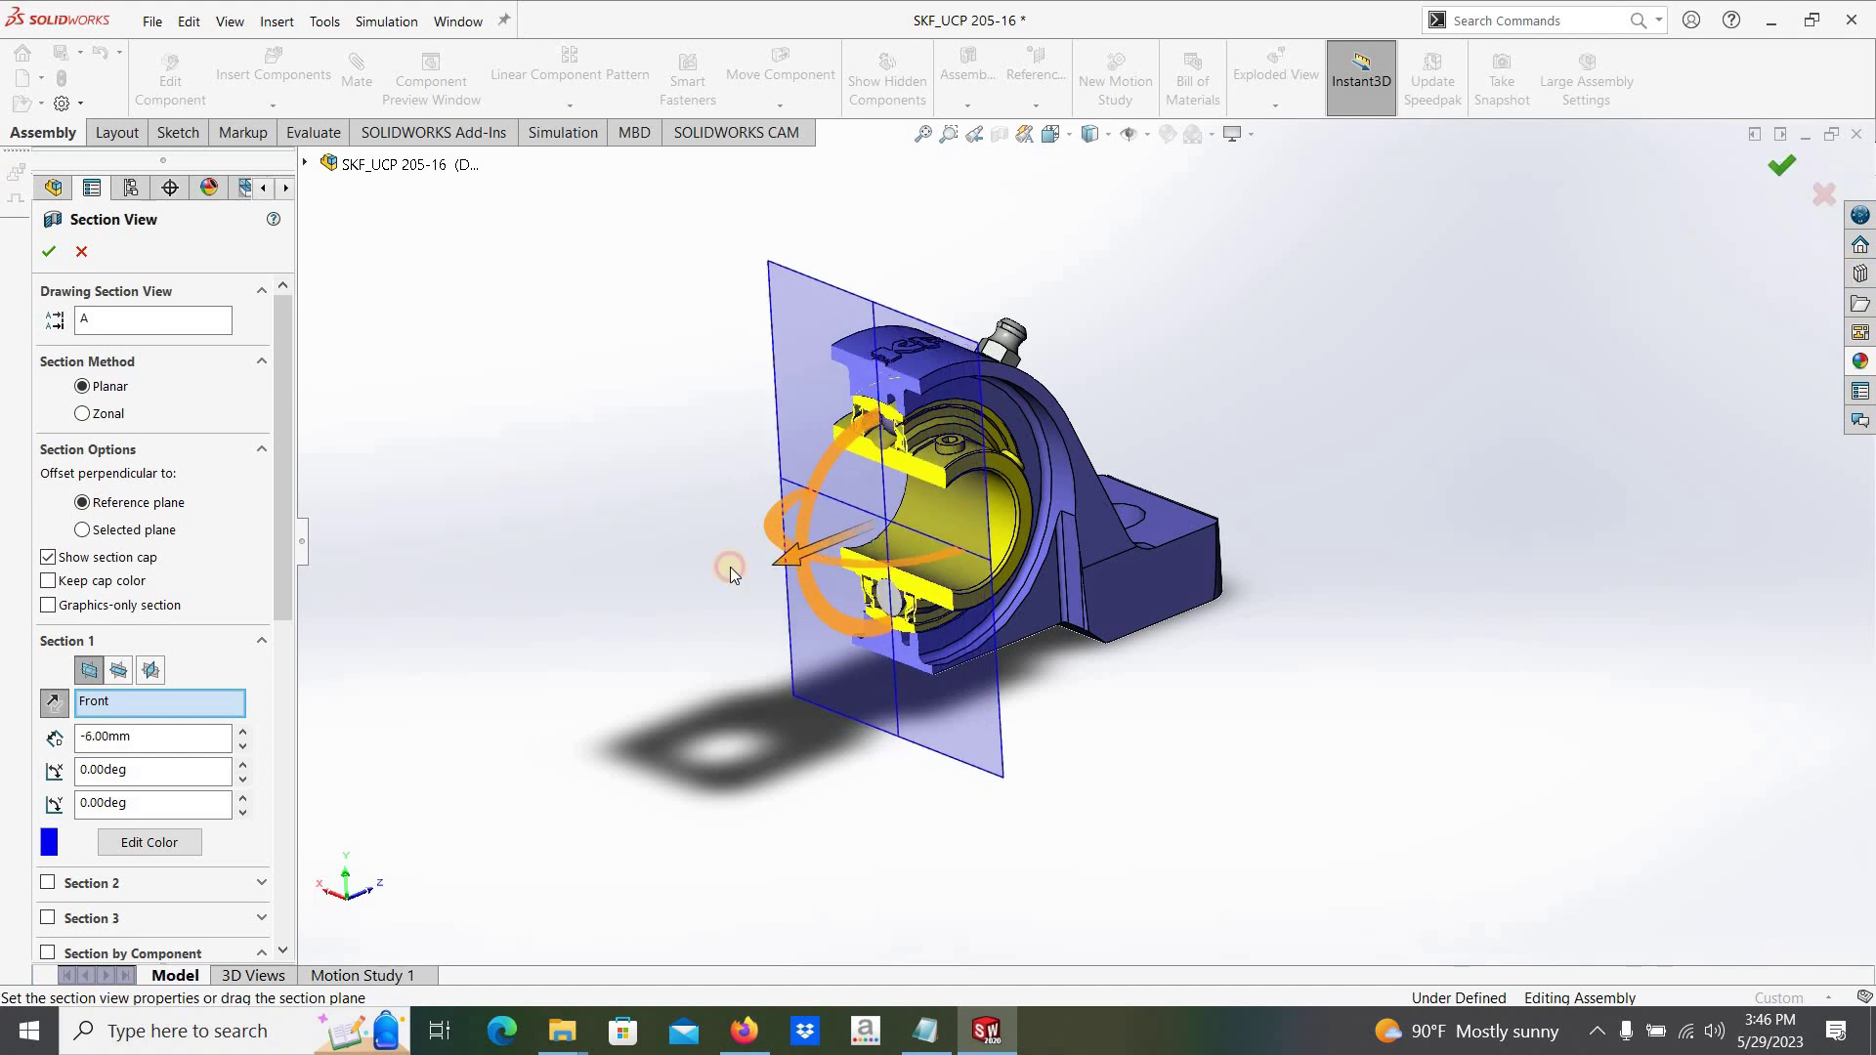
key(Return)
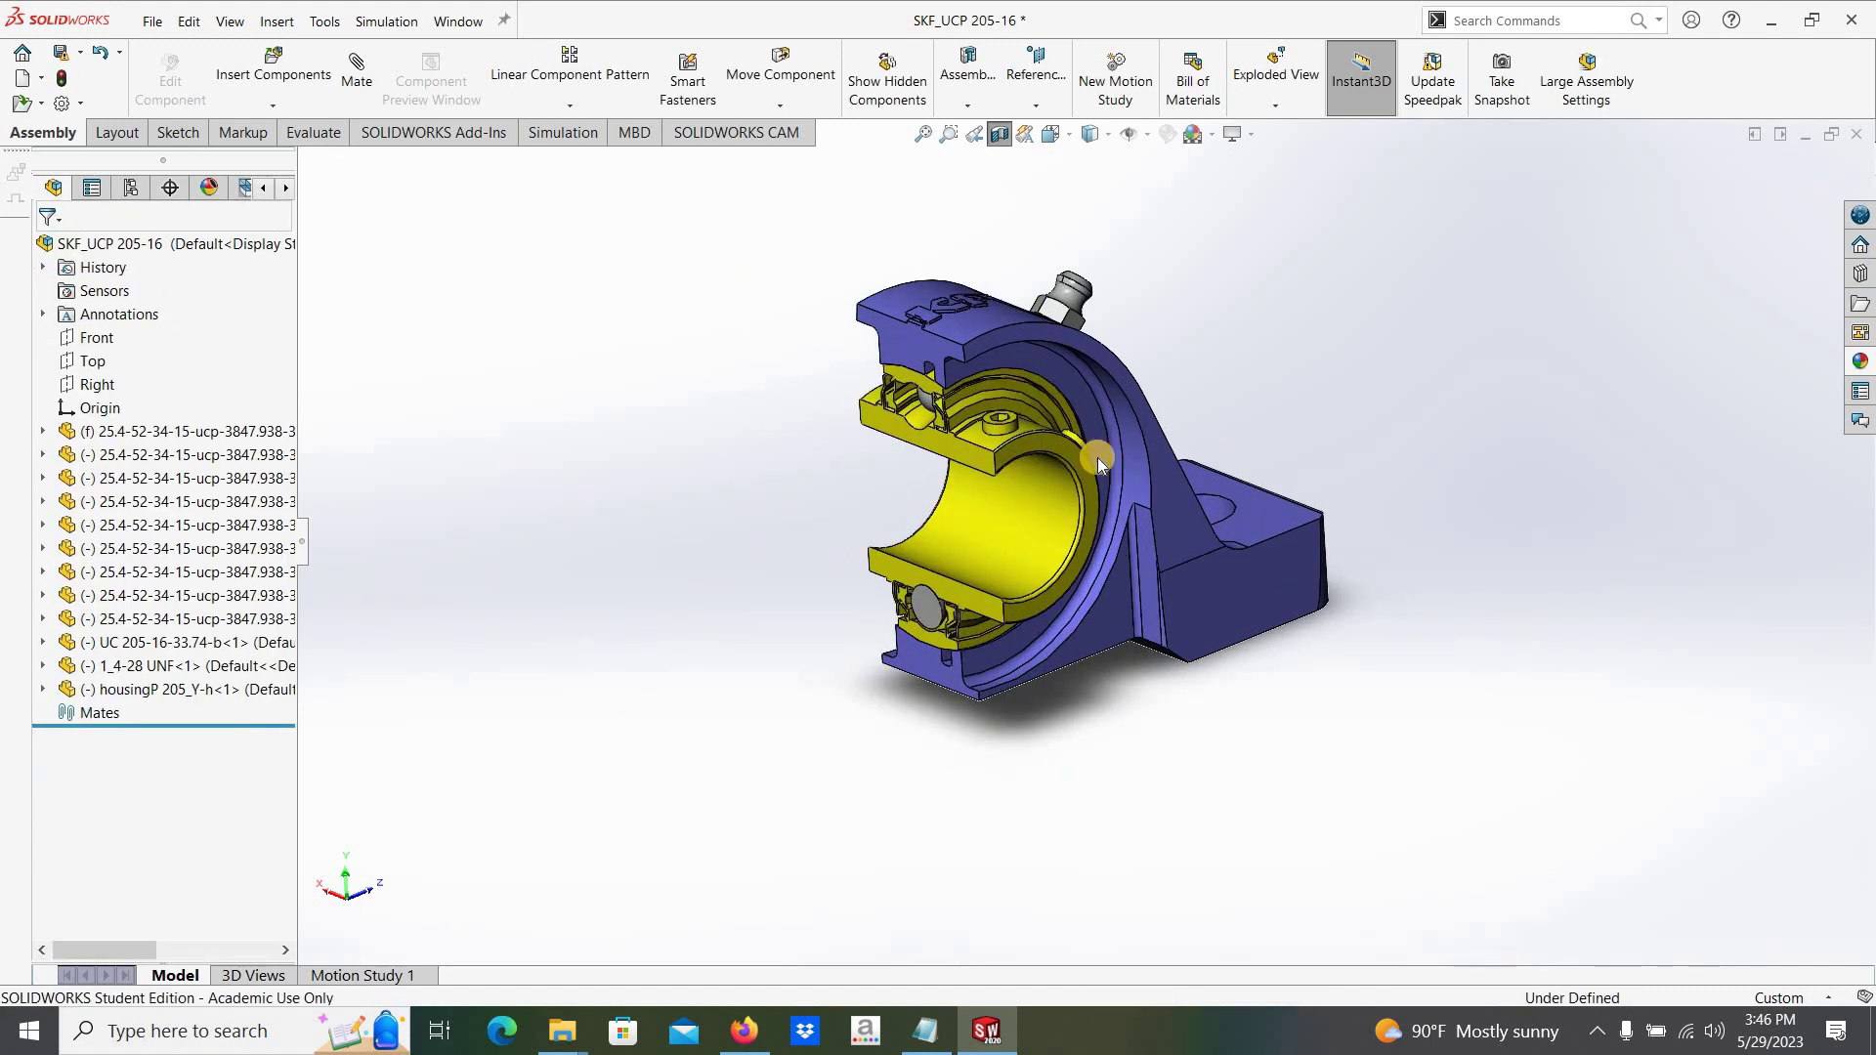
- Rotate and zoom the sectioned assembly back to an overall view
right_click(1401, 324)
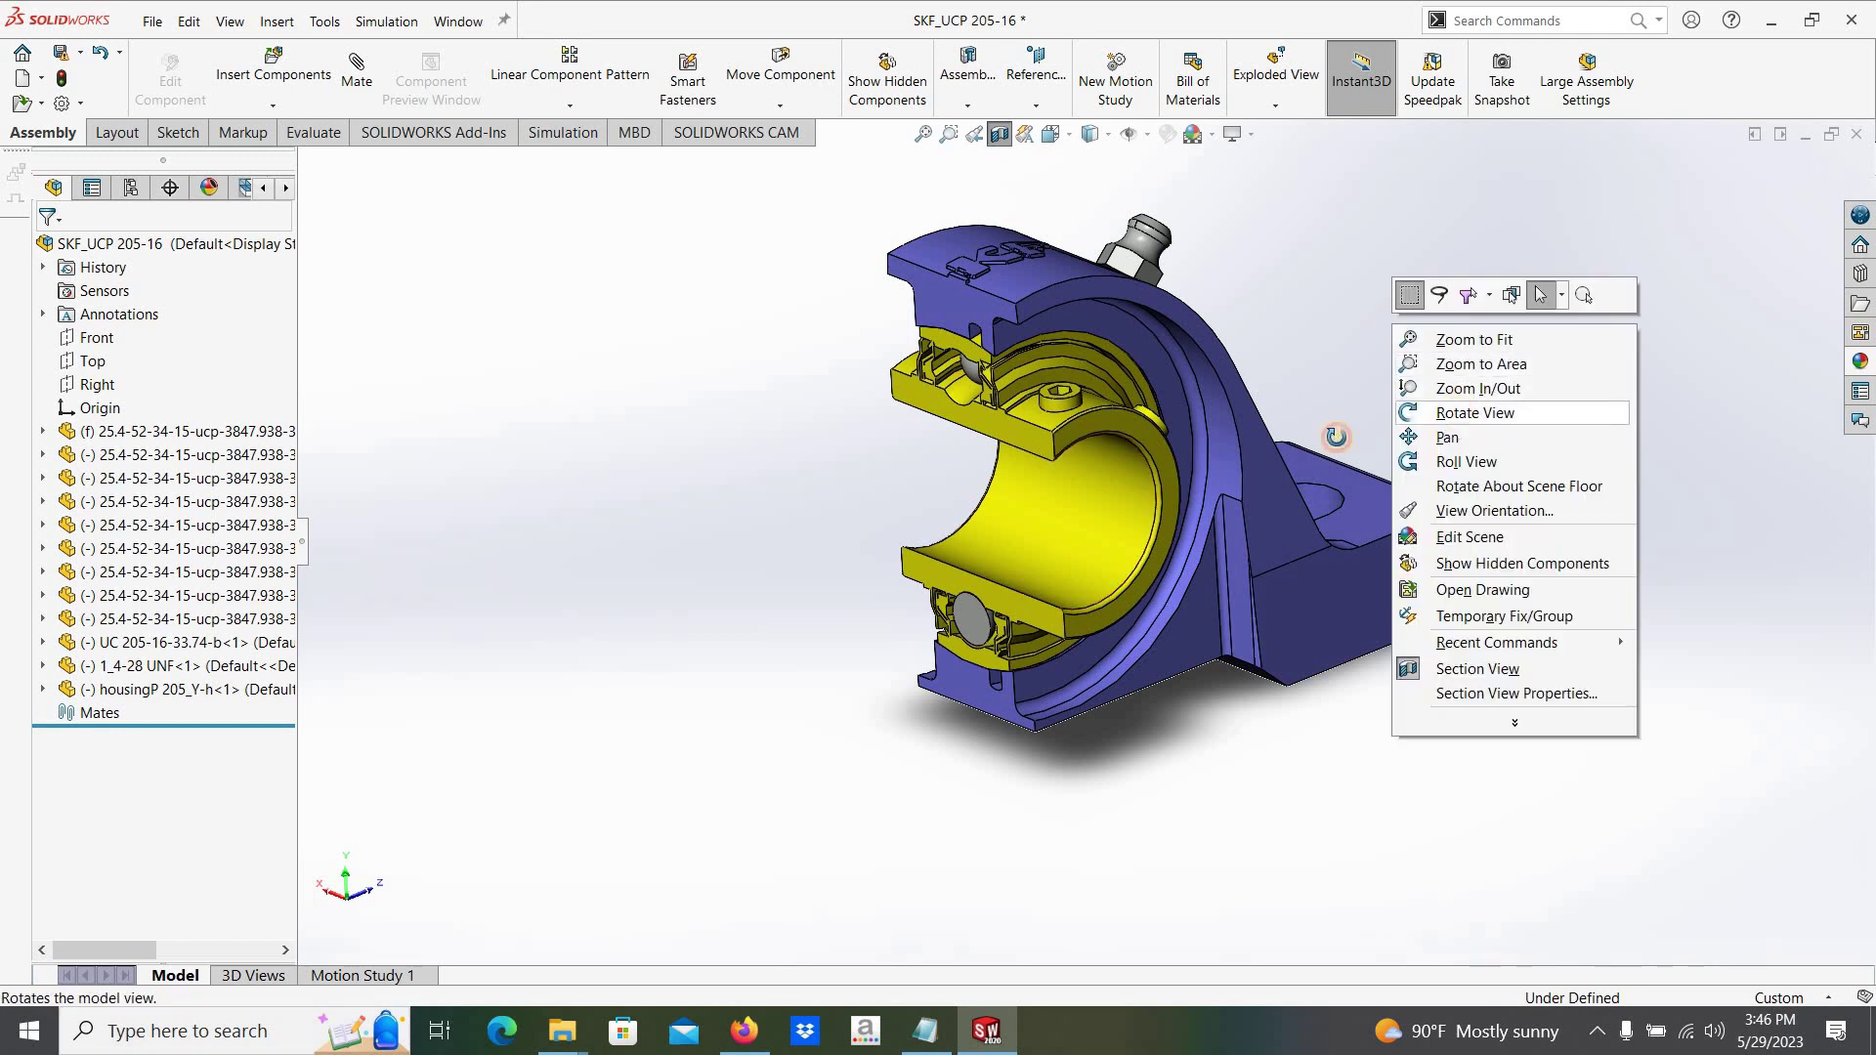
mouse_move(1335, 437)
mouse_down()
mouse_move(1304, 392)
mouse_move(1411, 423)
mouse_move(1445, 460)
mouse_move(1391, 538)
mouse_move(1169, 495)
mouse_move(896, 536)
mouse_move(451, 536)
mouse_move(652, 632)
mouse_move(1236, 518)
mouse_up()
mouse_move(1023, 525)
mouse_down()
mouse_move(1151, 594)
mouse_move(1515, 343)
mouse_move(599, 564)
mouse_up()
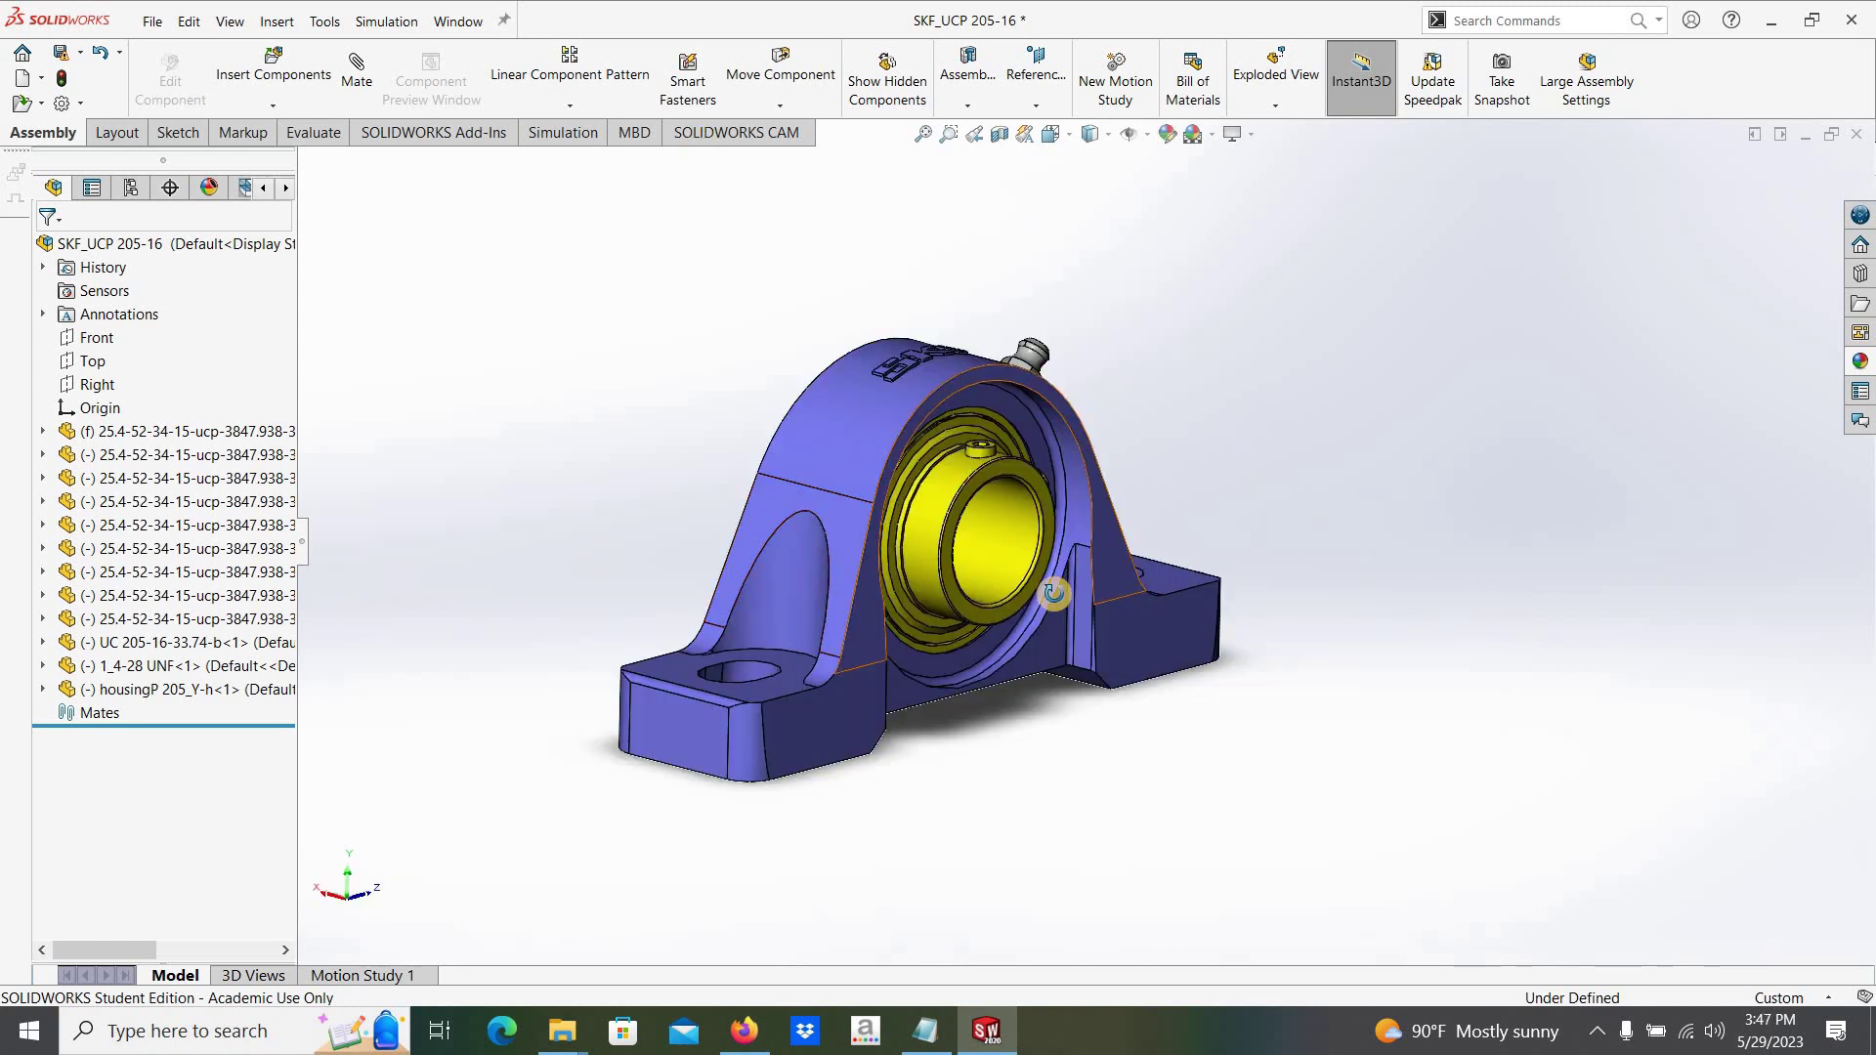
scroll(900, 578, up, 2)
scroll(1099, 649, down, 2)
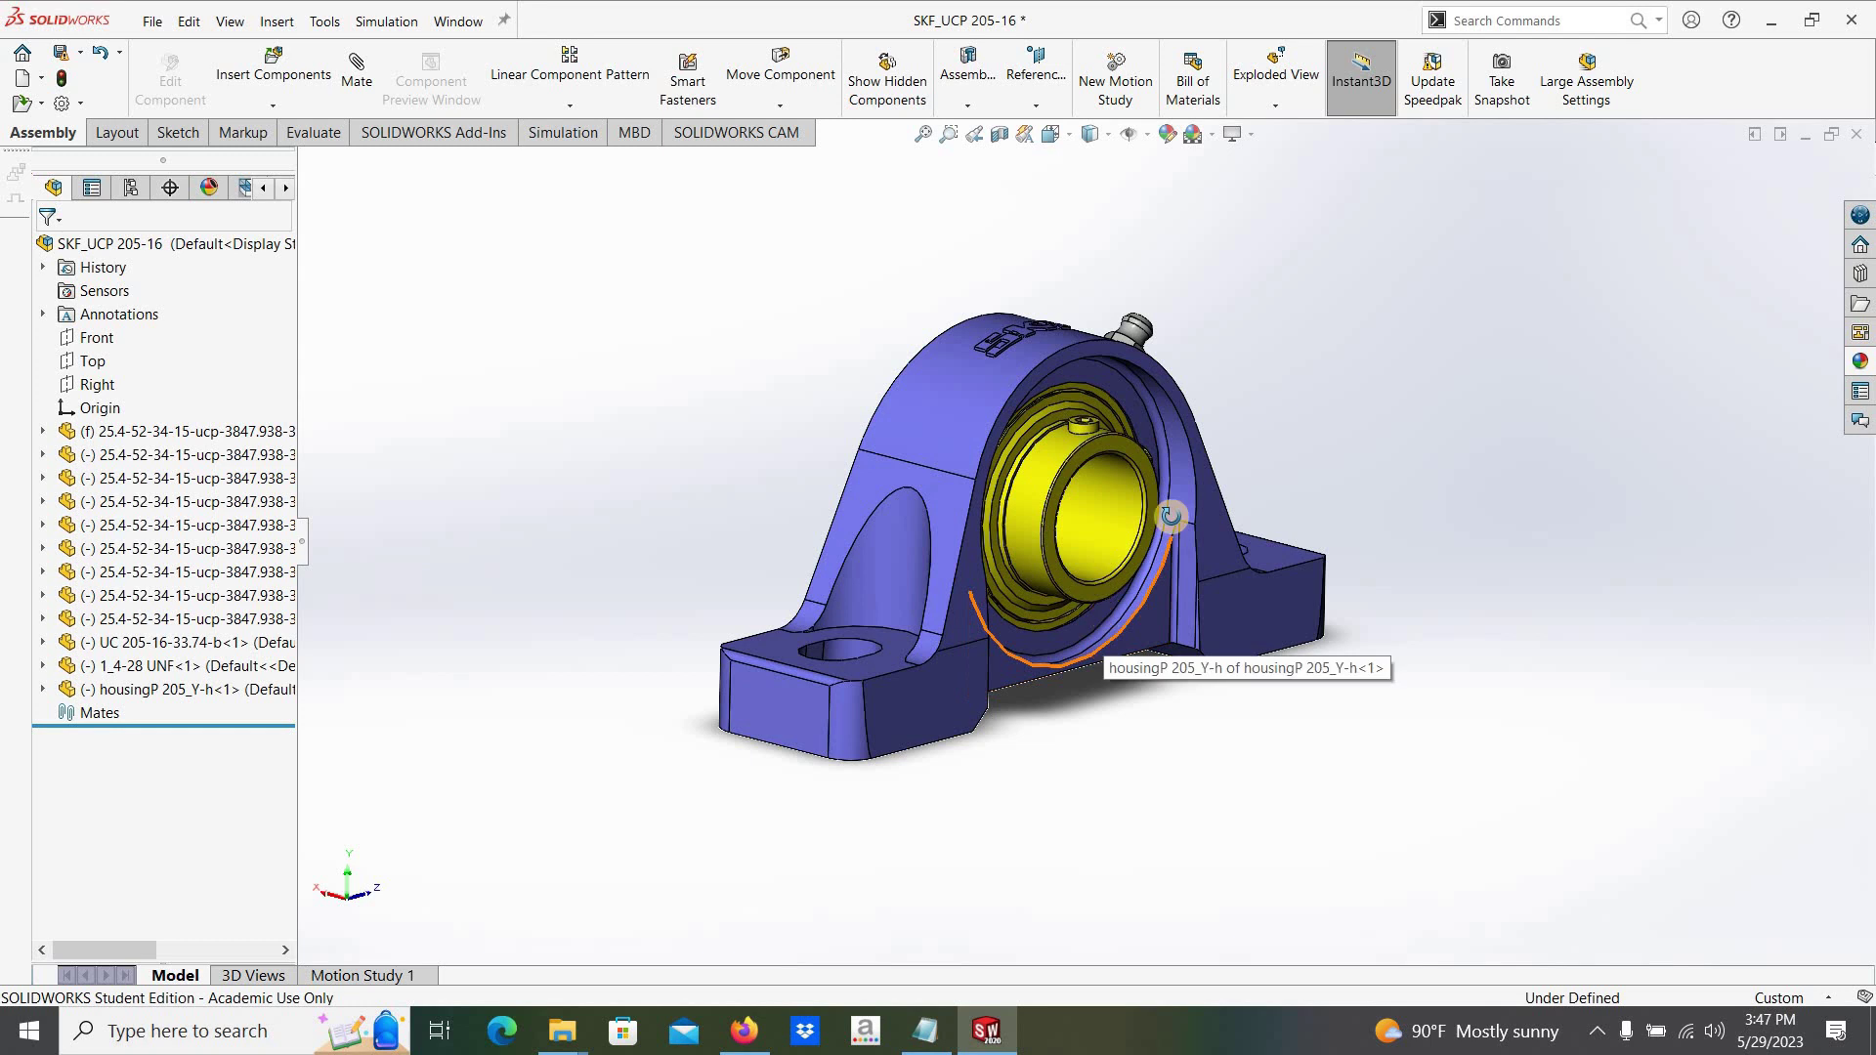
scroll(1109, 655, down, 1)
- Exit Rotate View mode and return to normal selection
right_click(1472, 311)
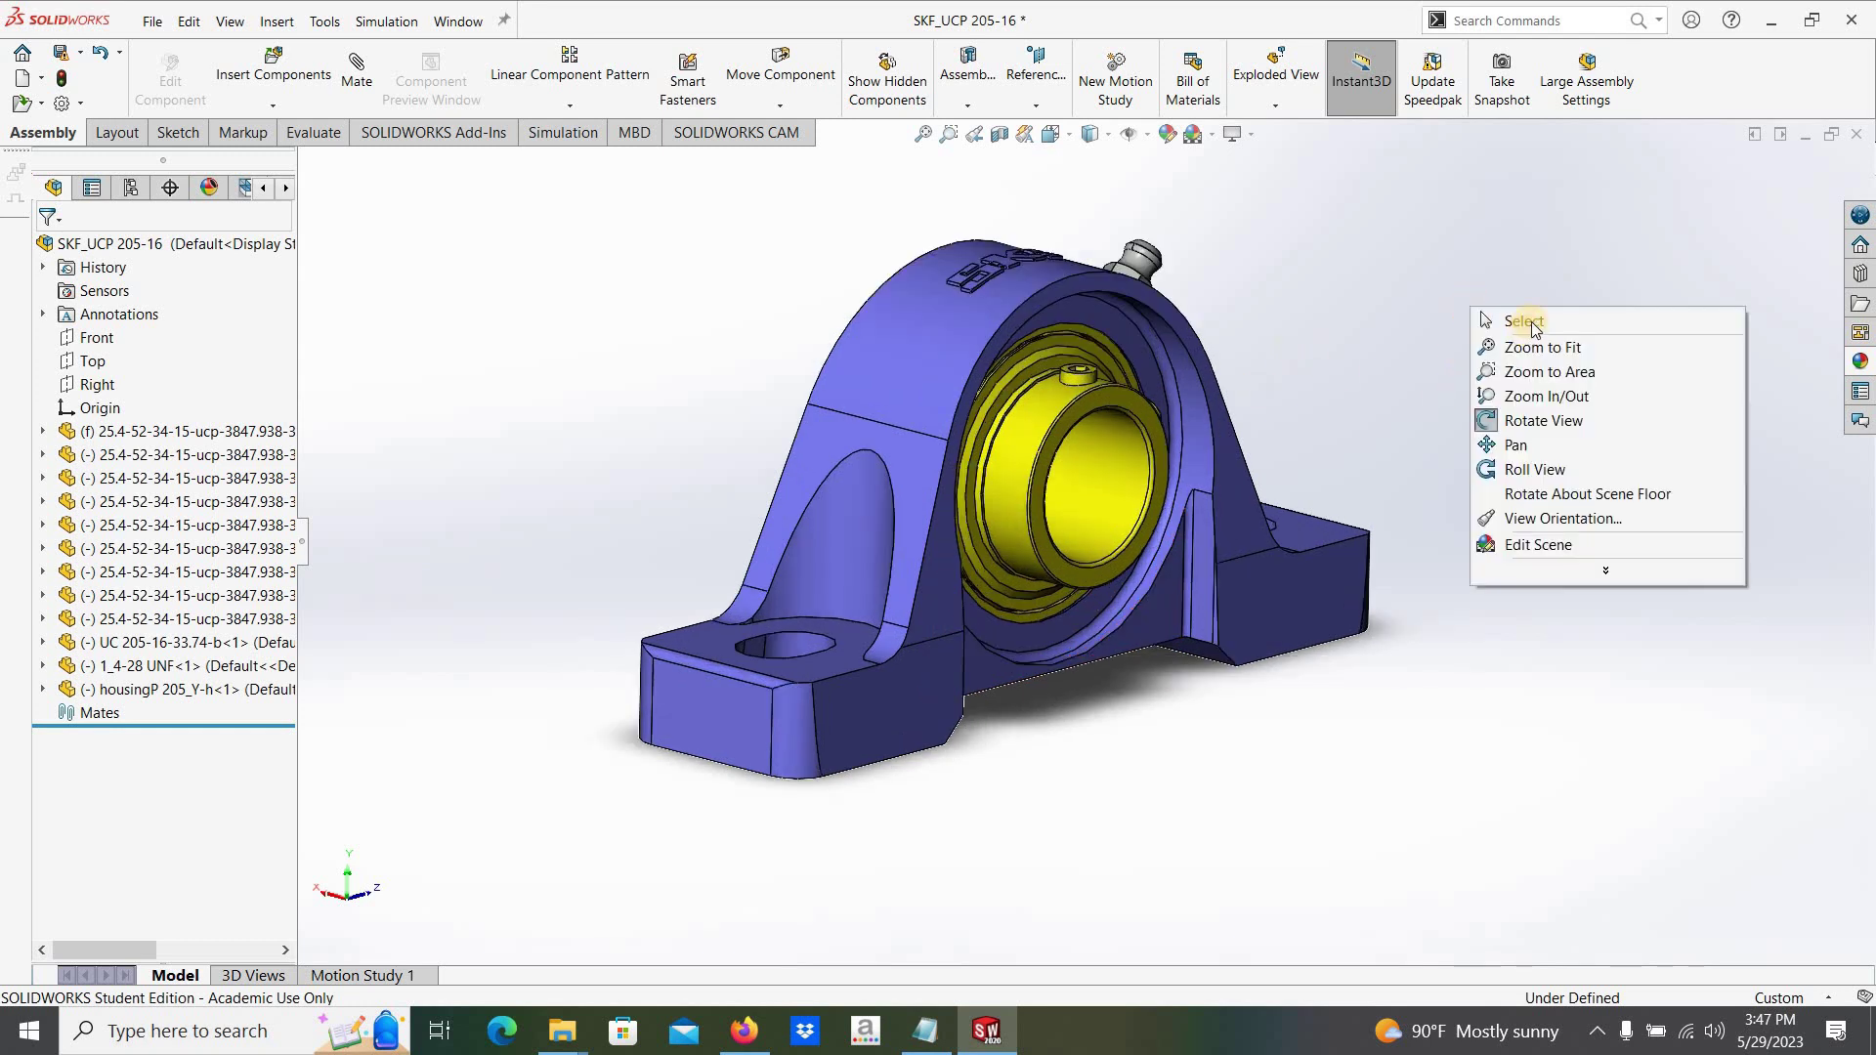
click(1524, 318)
scroll(1065, 488, up, 2)
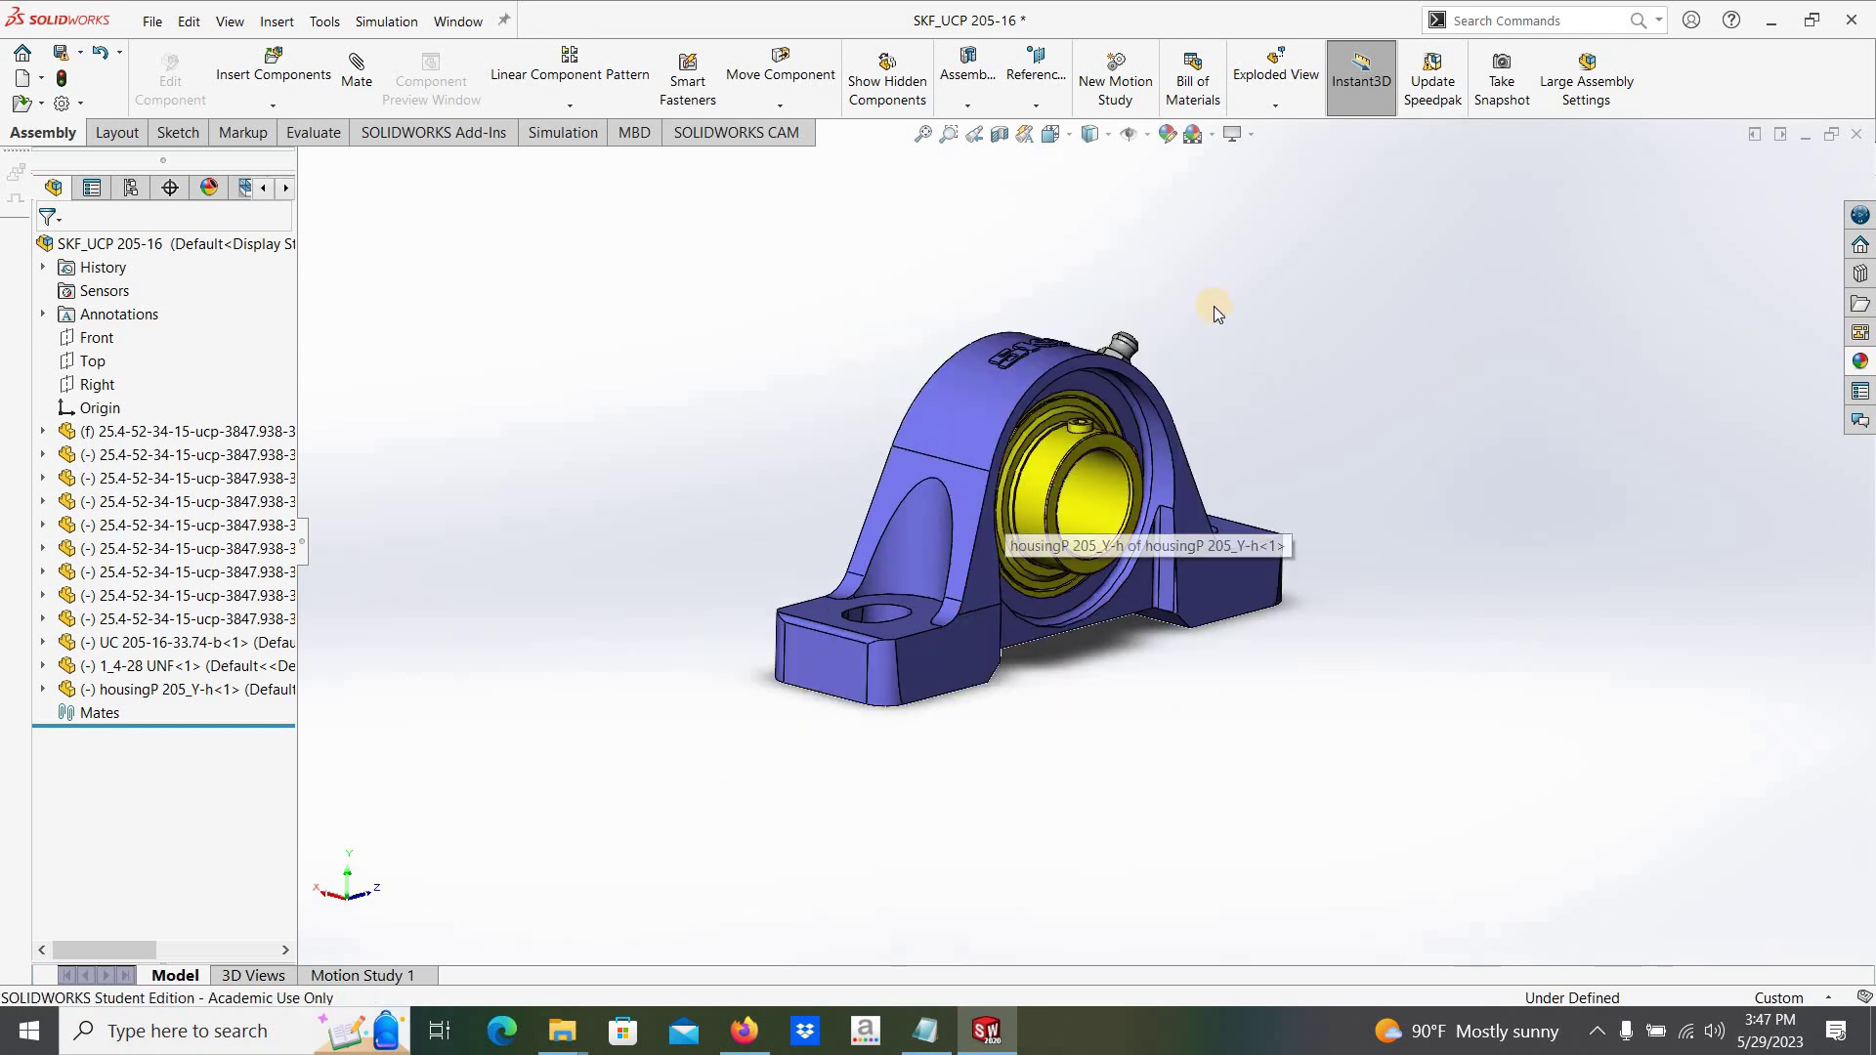